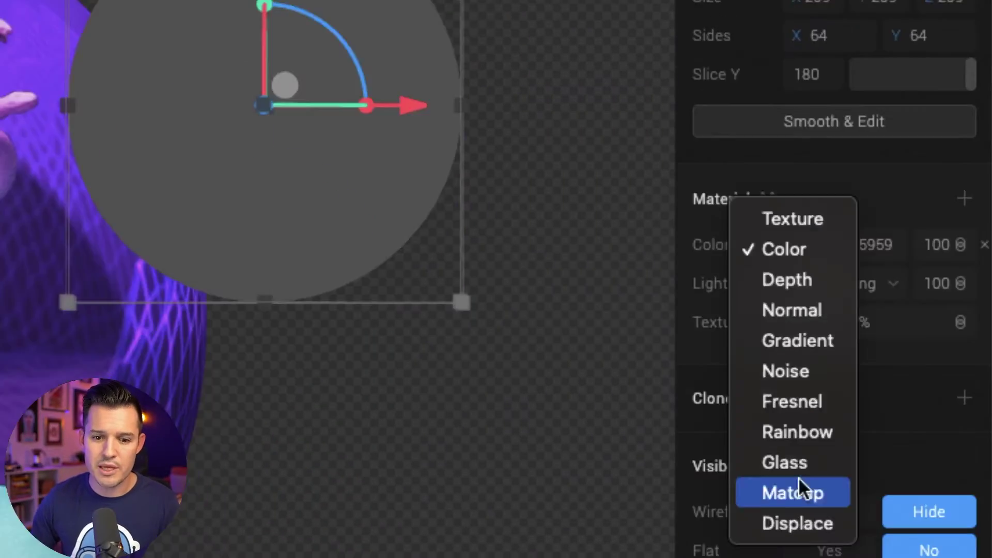
Step: Add a Displace layer to Sphere 2's material: amount 29.89, Scale 10.64, Movement 1.06
left_click(799, 522)
left_click_drag(860, 239, 875, 239)
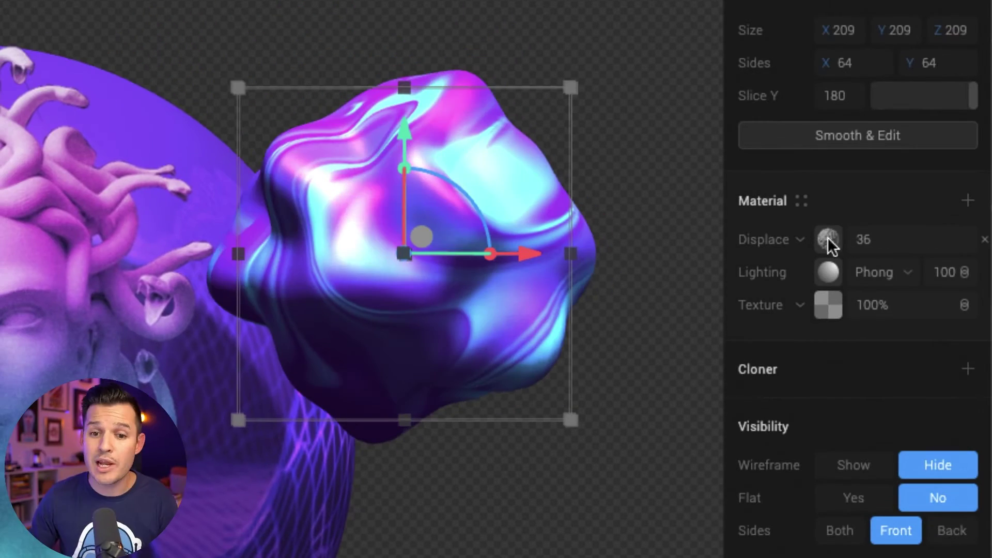
left_click(830, 243)
left_click_drag(837, 322, 970, 325)
left_click_drag(827, 355, 786, 354)
left_click_drag(840, 322, 821, 323)
left_click_drag(827, 355, 853, 355)
left_click_drag(852, 240, 862, 255)
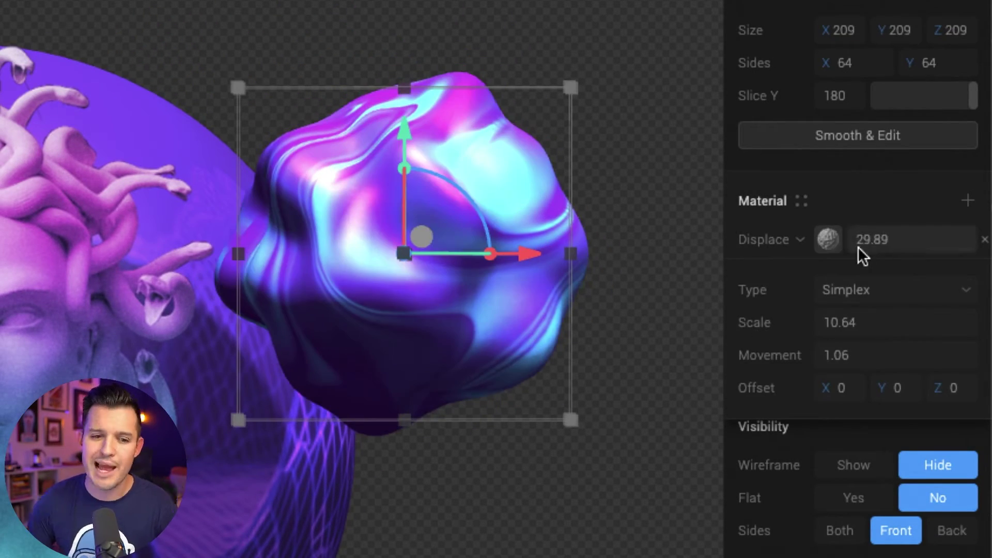
left_click(828, 239)
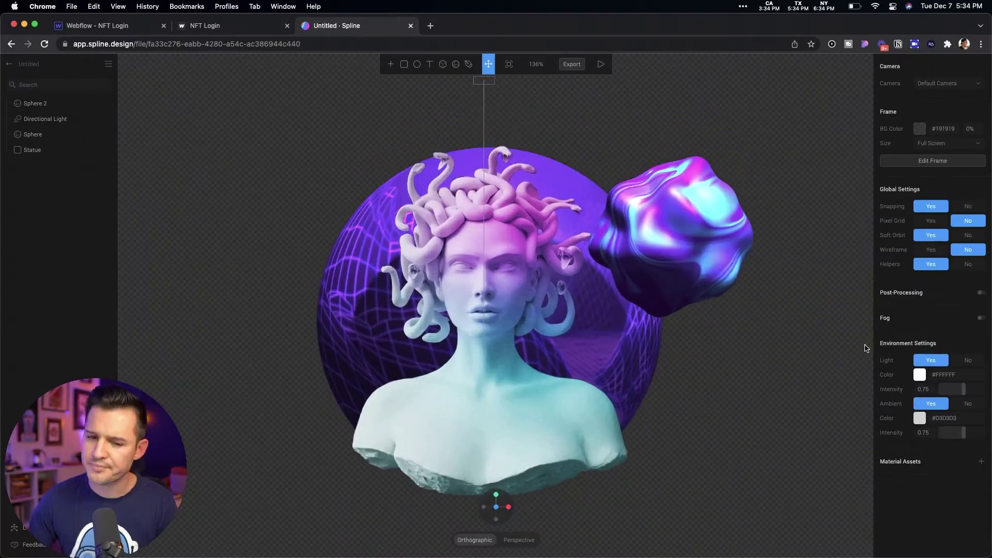
Step: Select the Sphere, switch to its Base State, and add an event with a trigger type
left_click(636, 357)
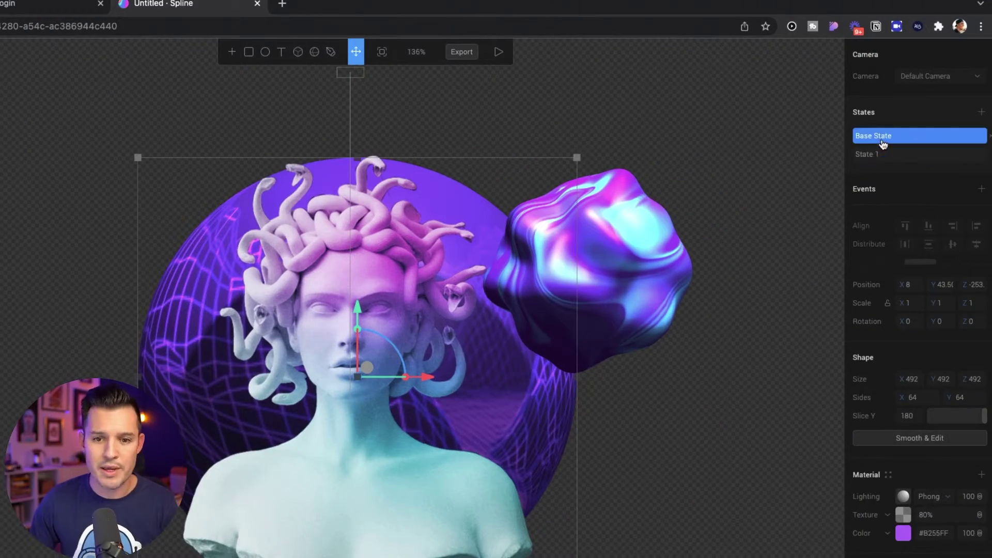
left_click(897, 144)
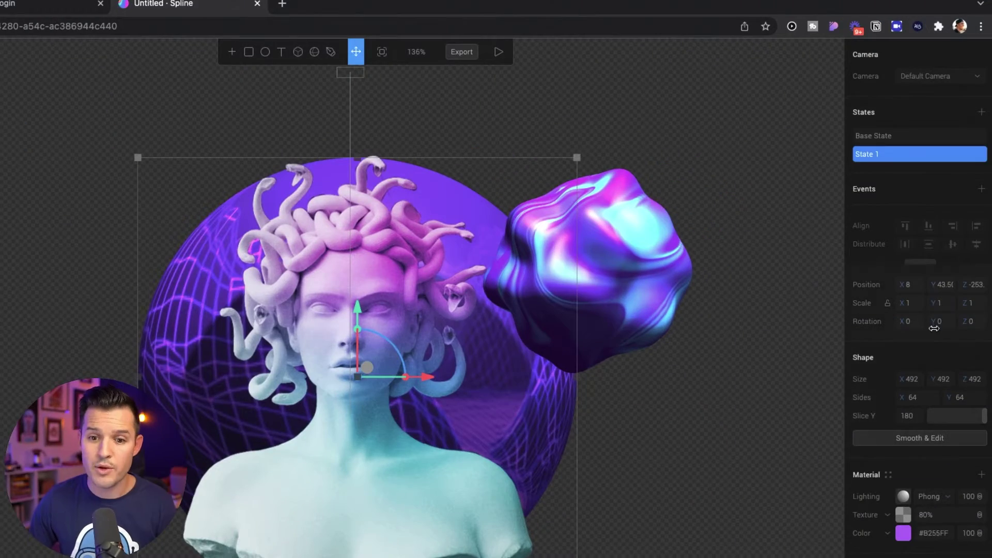
left_click(933, 323)
left_click(884, 137)
left_click(982, 189)
left_click(935, 212)
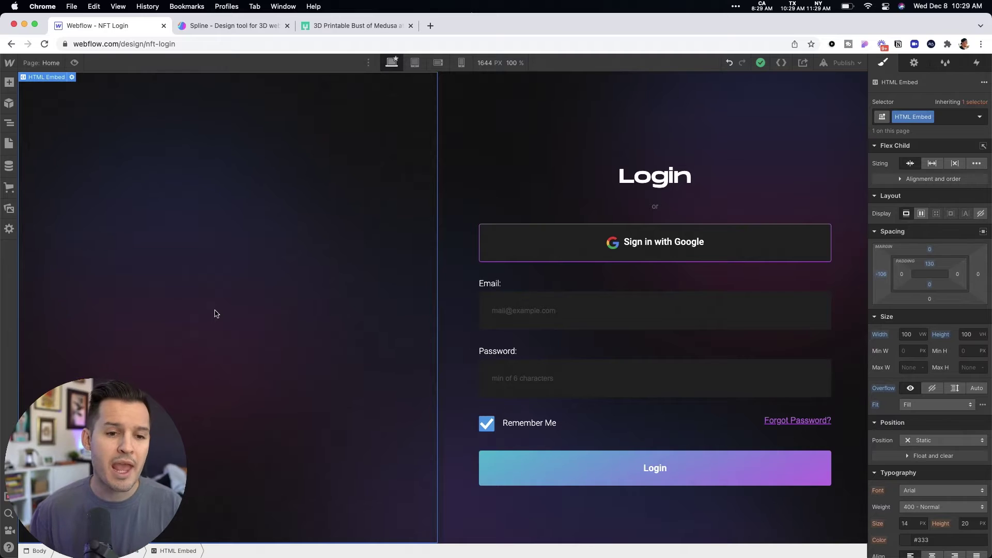
Step: Confirm the HTML Embed's code editor is empty, then go to the Spline website tab
left_click(72, 78)
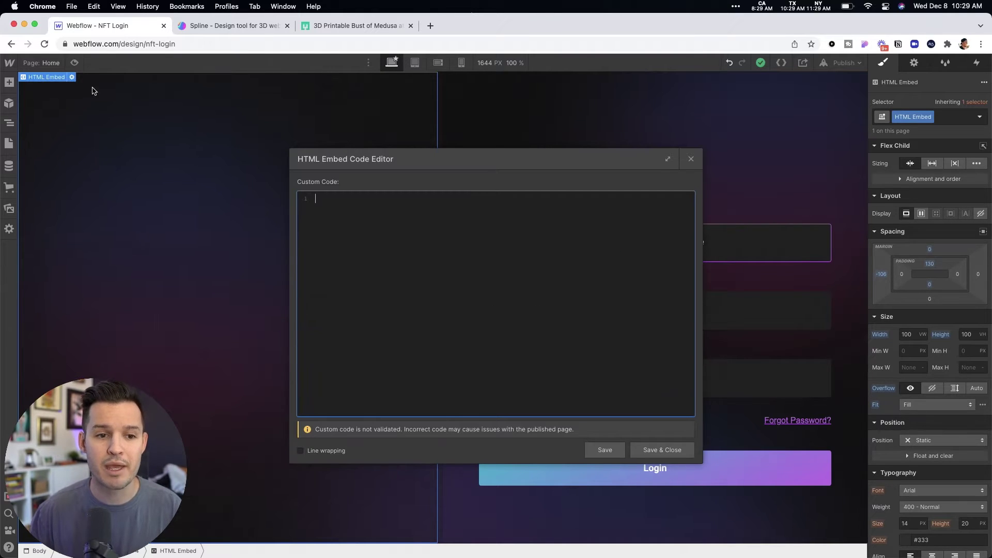
left_click(692, 160)
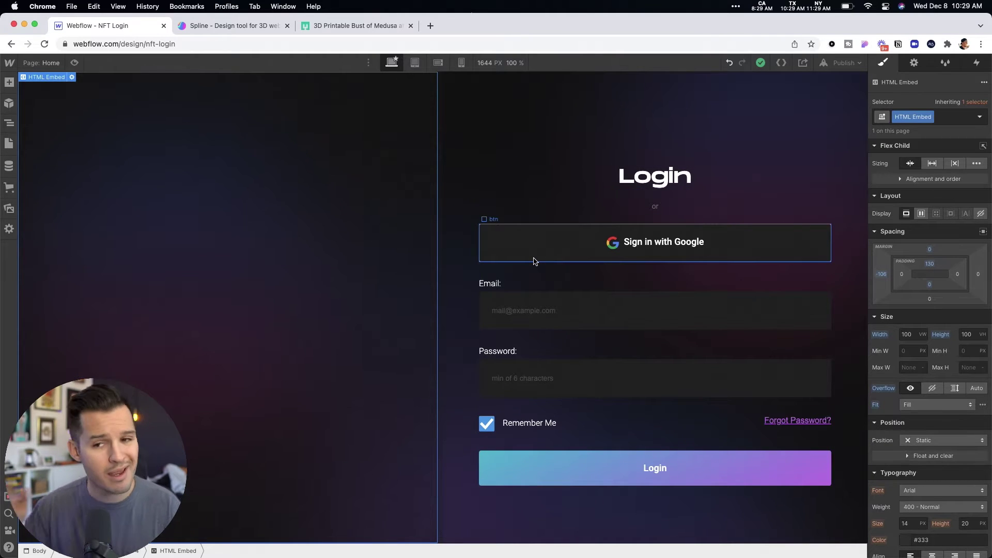
left_click(214, 27)
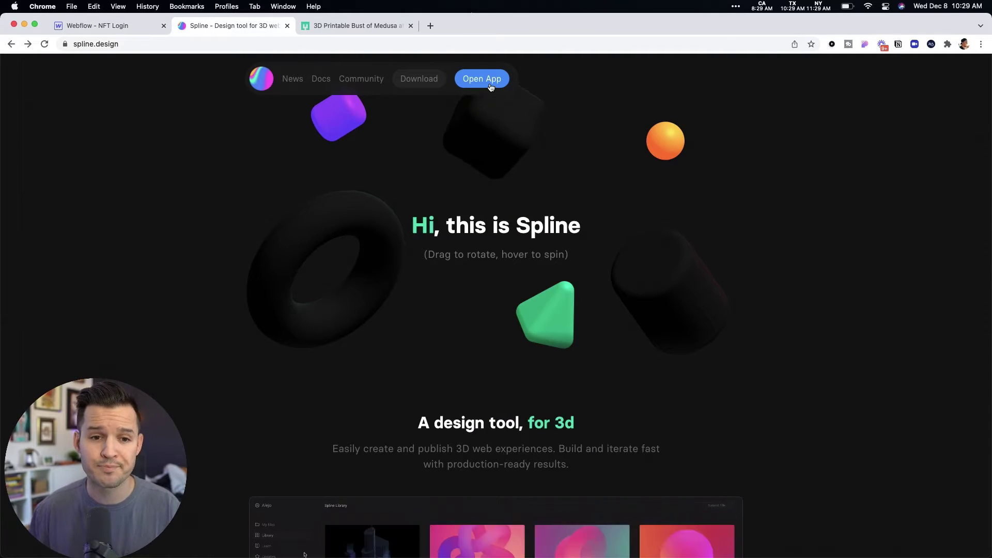
Step: Create a new Spline file, delete its default rectangle, and switch to the MyMiniFactory Medusa page
left_click(488, 81)
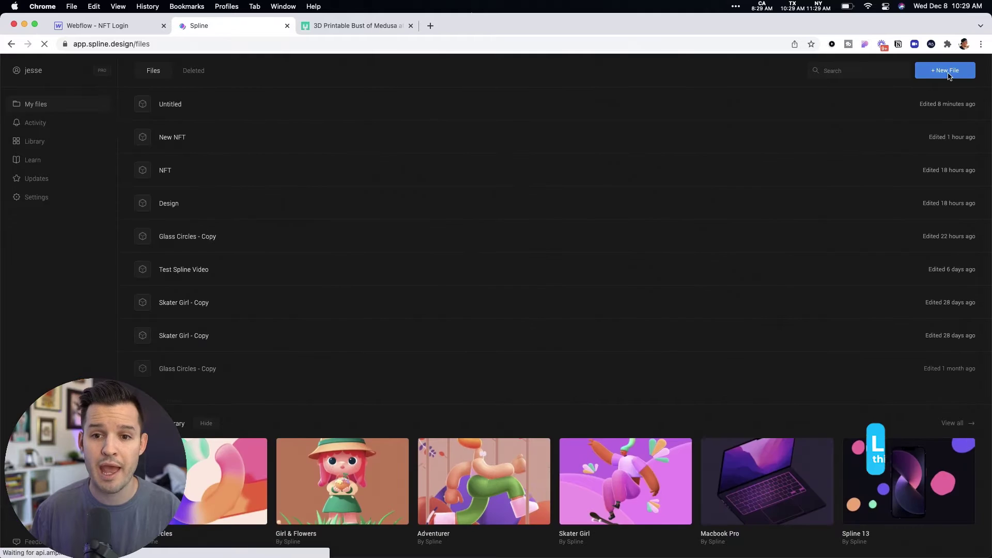
left_click(948, 71)
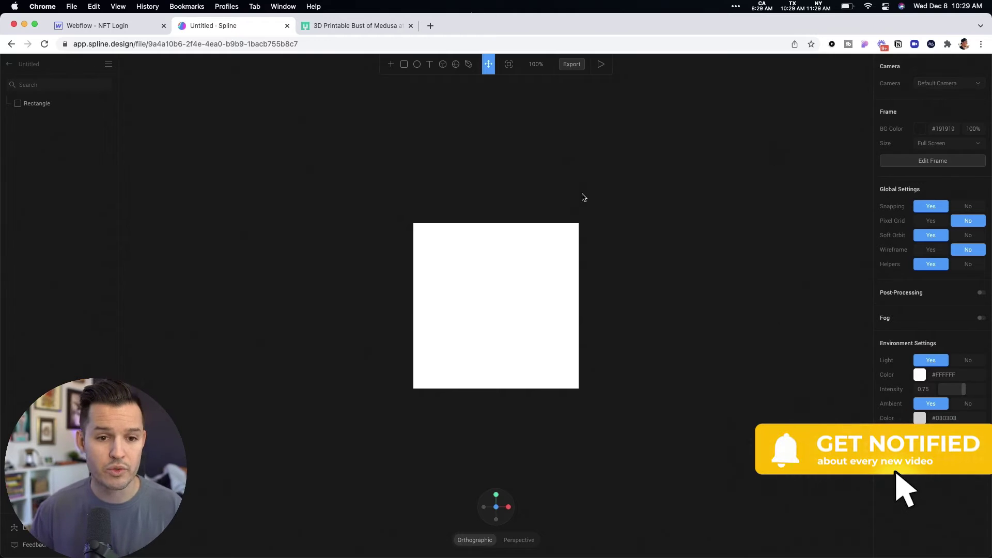
left_click(523, 275)
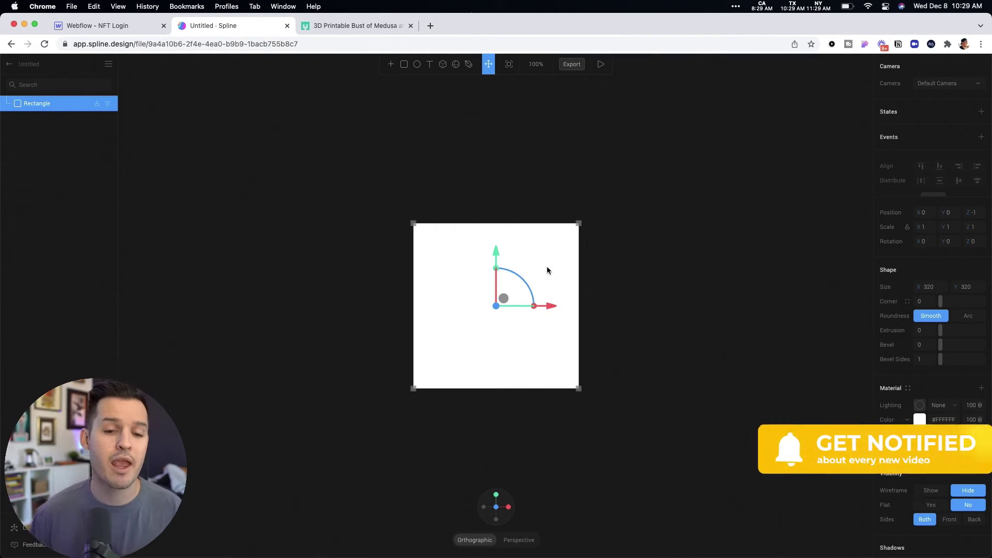
key("Delete")
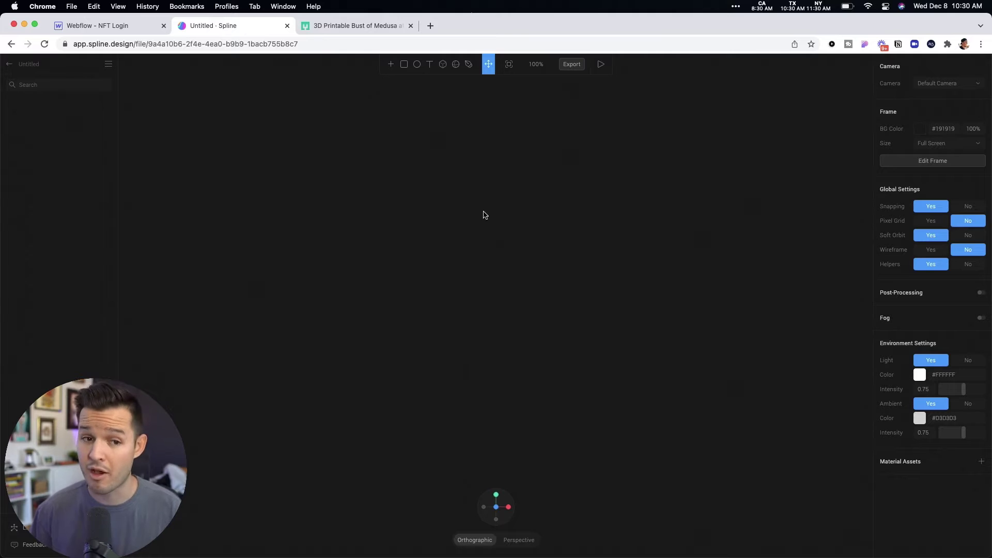
left_click(370, 30)
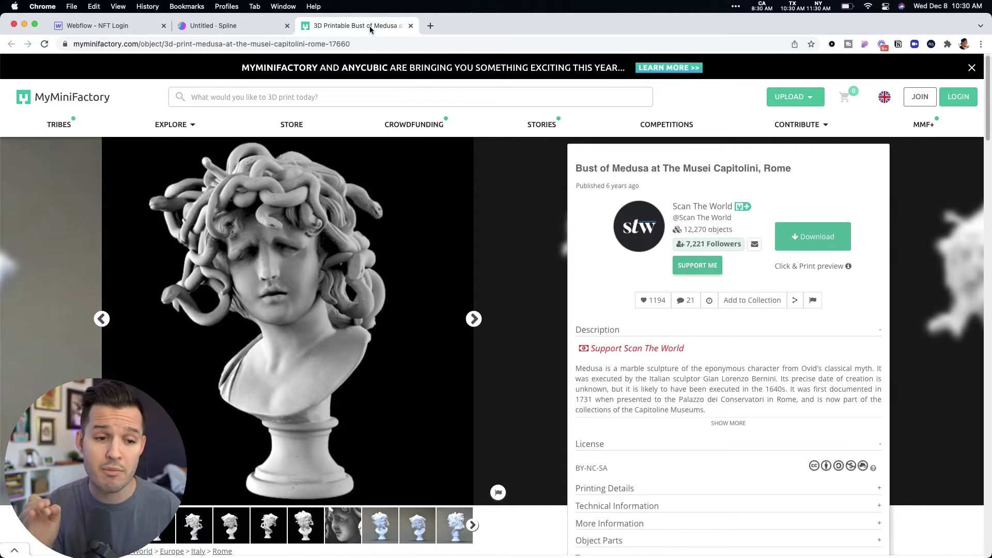
key("ctrl+Left")
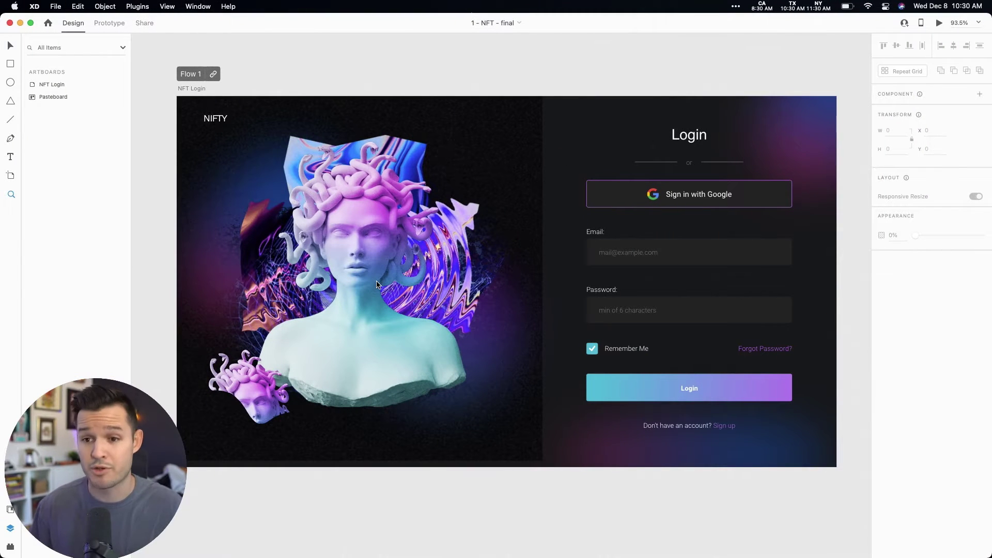
key("ctrl+Right")
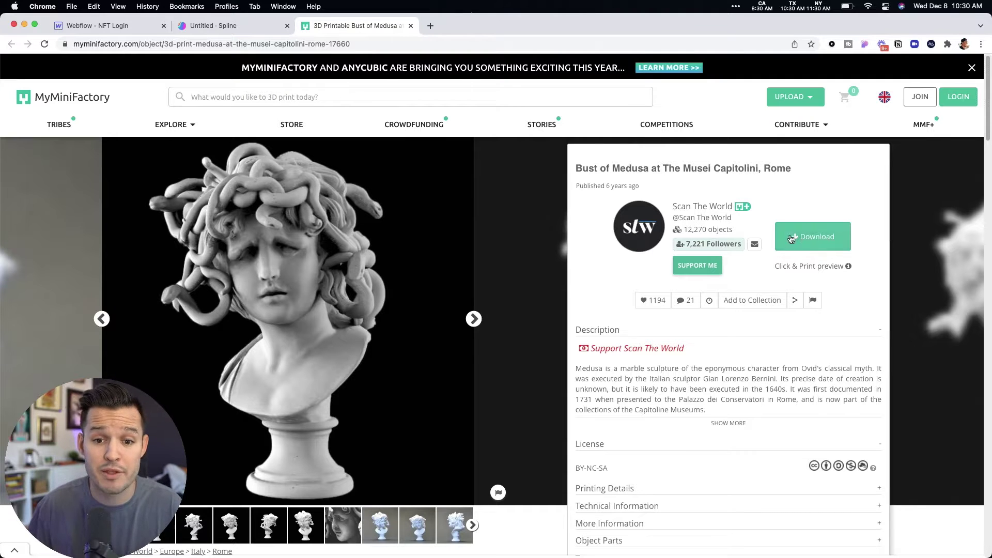
key("ctrl+Left")
key("ctrl+Right")
Step: Import the Medusa bust STL from the Desktop into the Spline scene
left_click(222, 25)
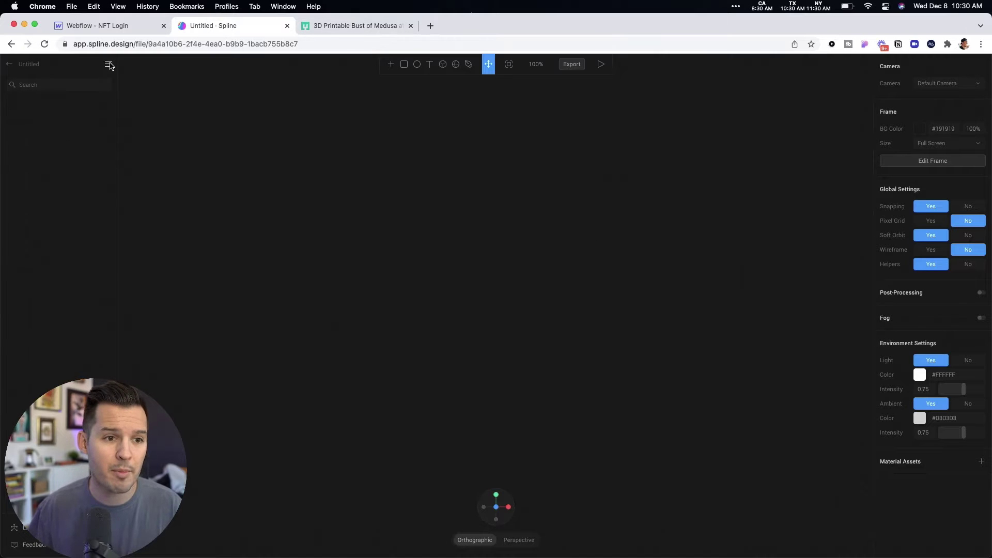
left_click(109, 65)
left_click(145, 83)
left_click(154, 90)
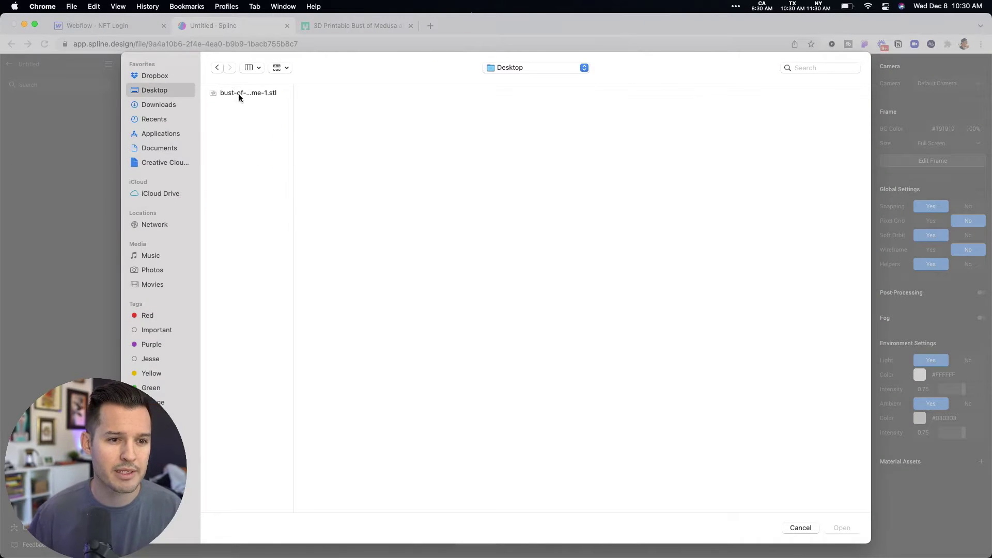
left_click(239, 94)
left_click(842, 528)
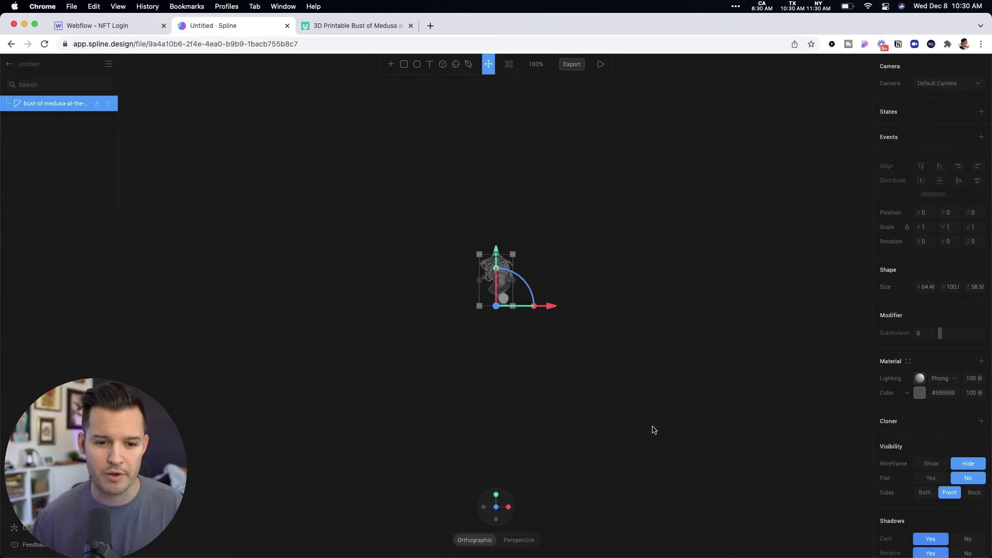
Step: Reset the camera to frame the imported bust, then deselect it
right_click(624, 194)
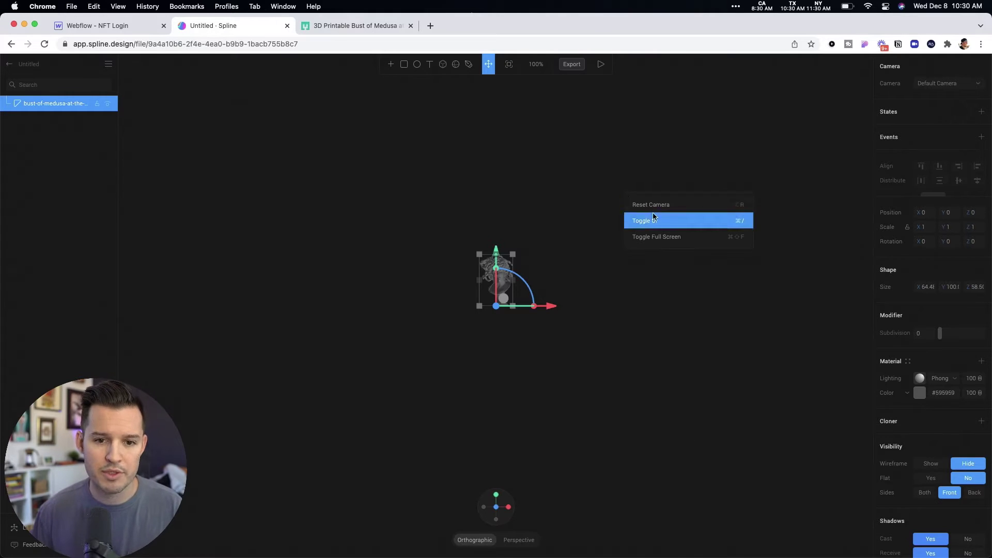
left_click(670, 204)
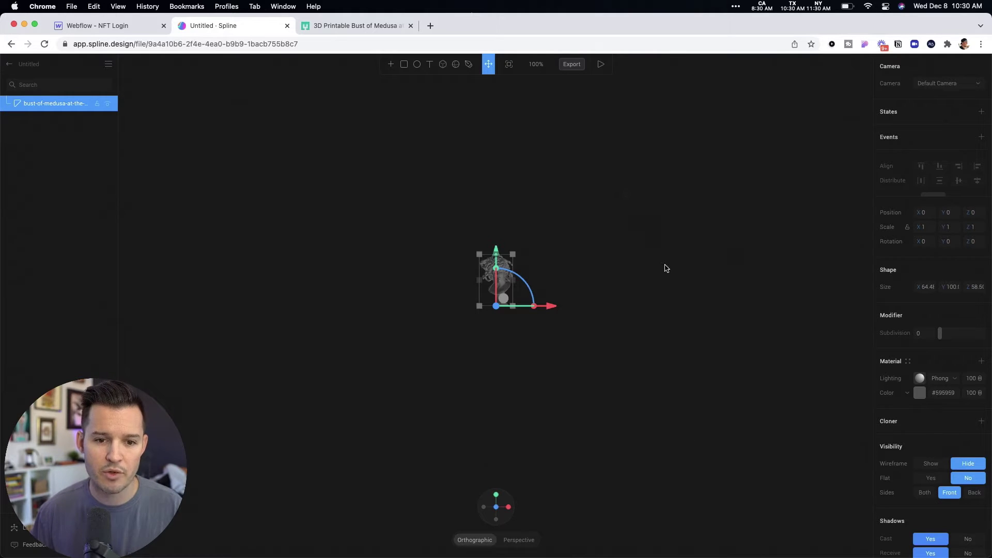
left_click(546, 273)
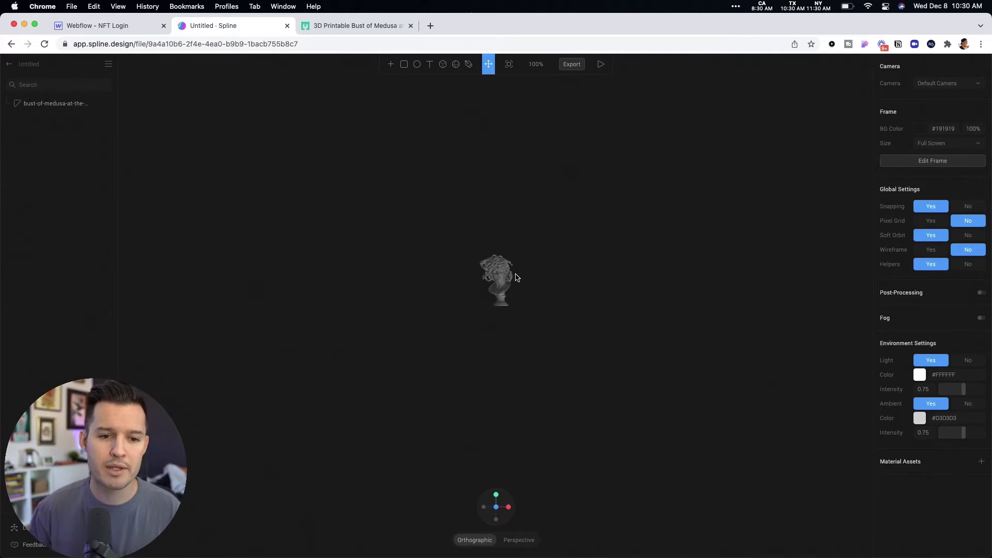
Step: Scale the Medusa bust up to 5 on every axis with the scale lock on
left_click(499, 280)
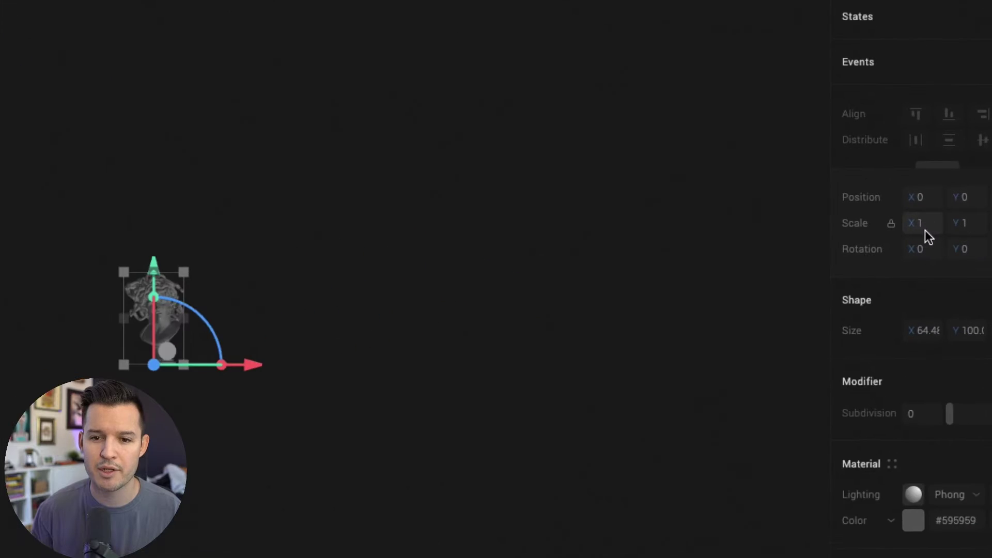
type("2")
key("Return")
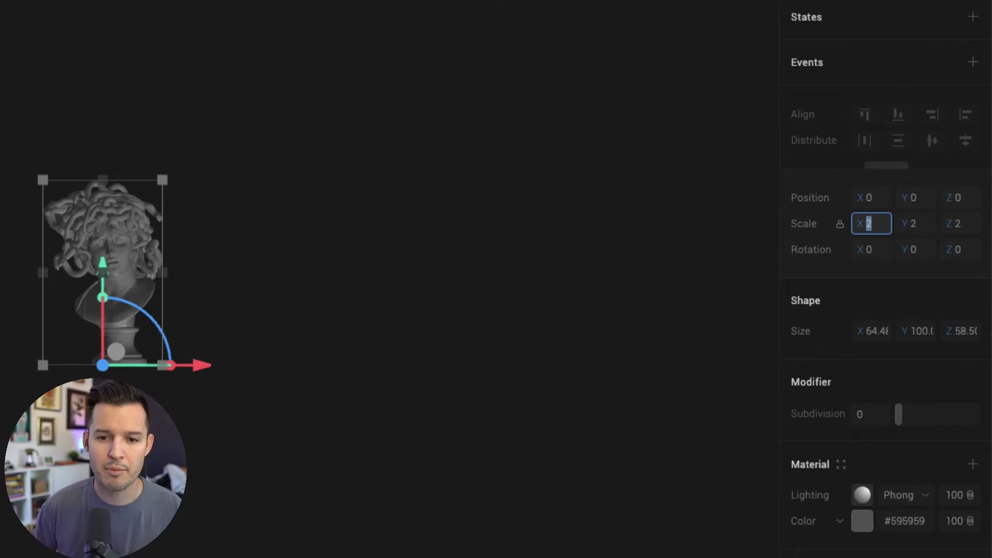
type("4")
key("Return")
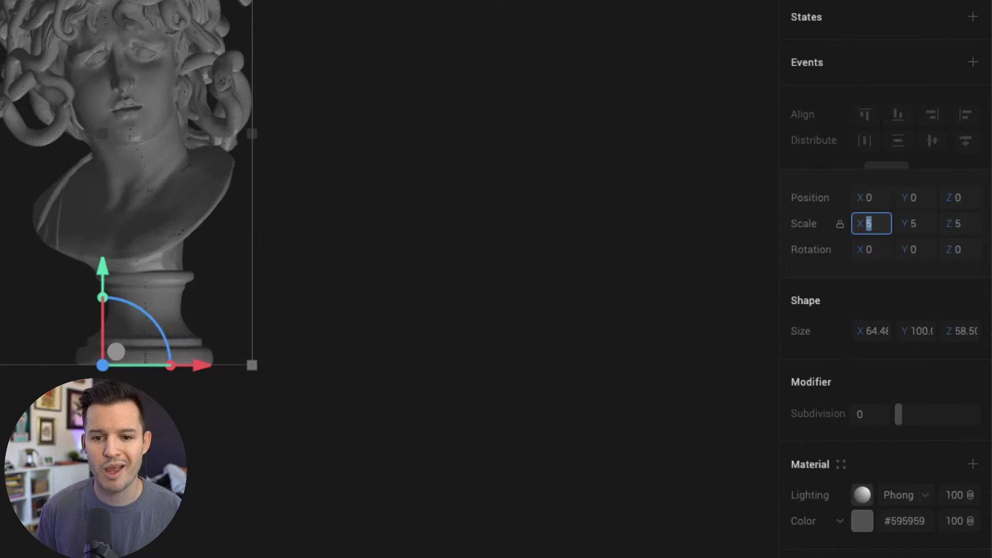
type("5")
key("Return")
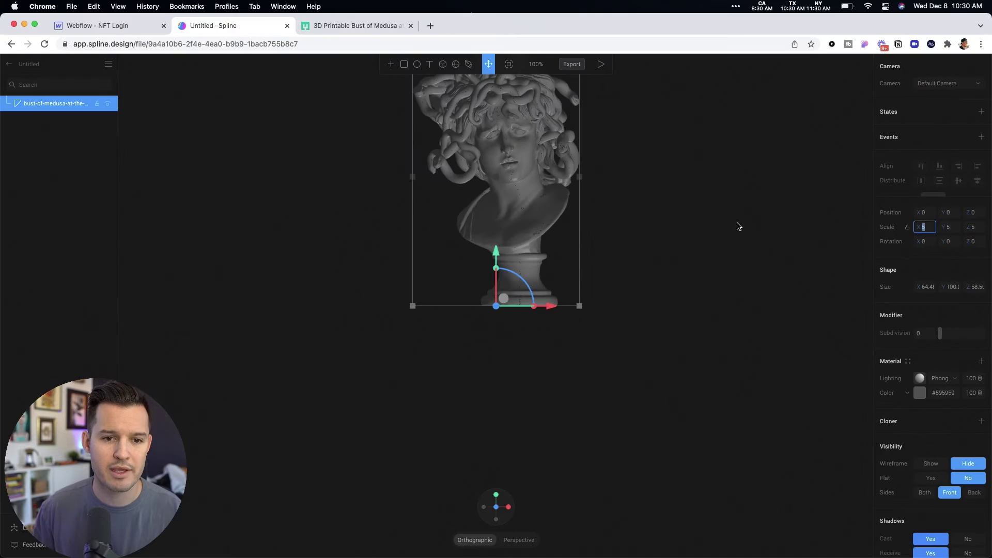
Step: Lower the bust to about X -24, Y -228 and reset the camera view
left_click(738, 227)
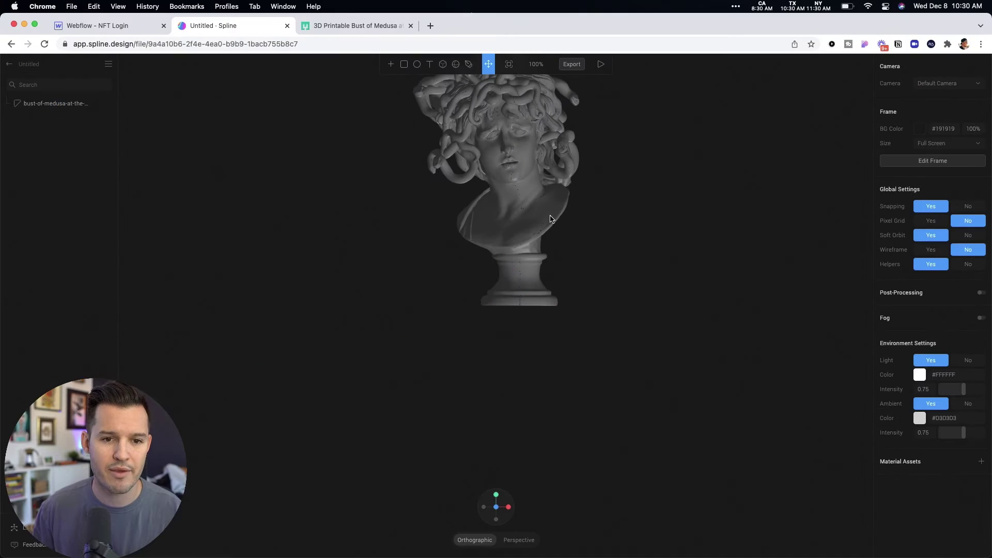
left_click(549, 211)
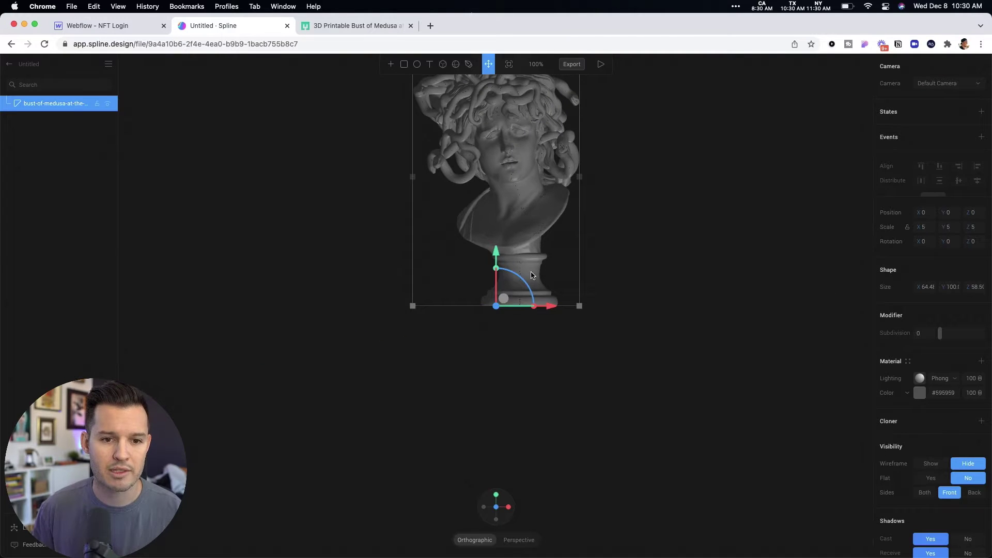
left_click_drag(531, 276, 535, 327)
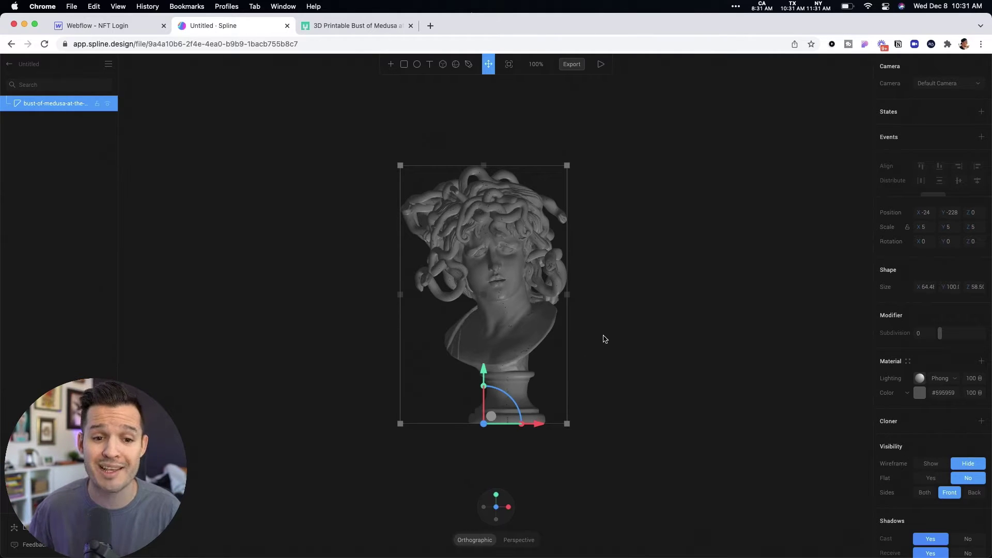
left_click_drag(606, 342, 675, 259)
right_click(674, 260)
left_click(675, 262)
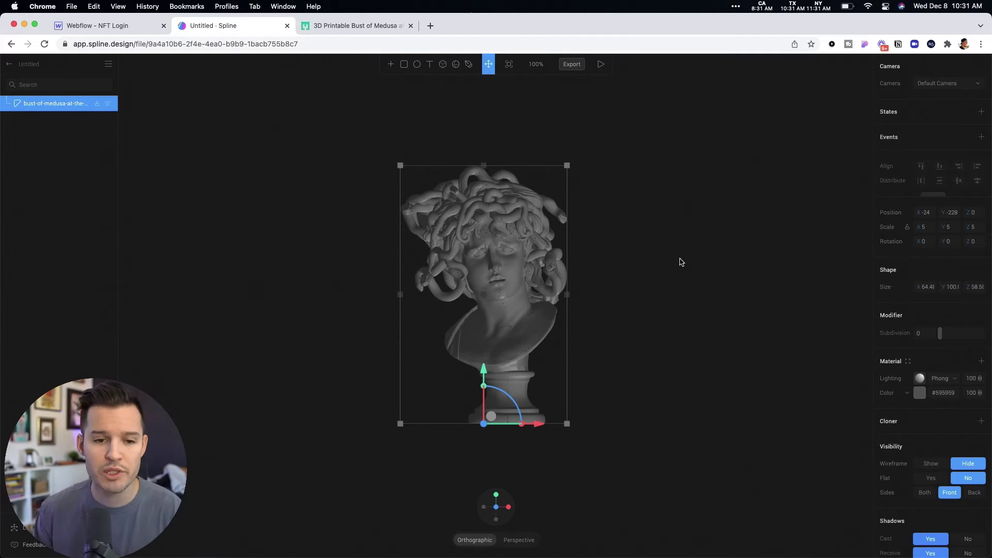
Step: Raise the environment light intensity to 1.08, keeping ambient light on
left_click(681, 262)
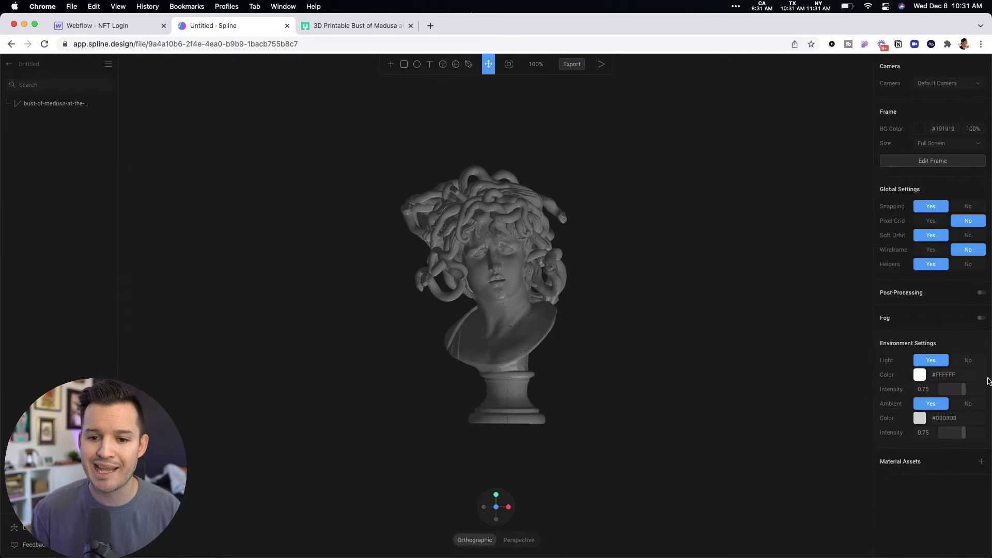
left_click(955, 361)
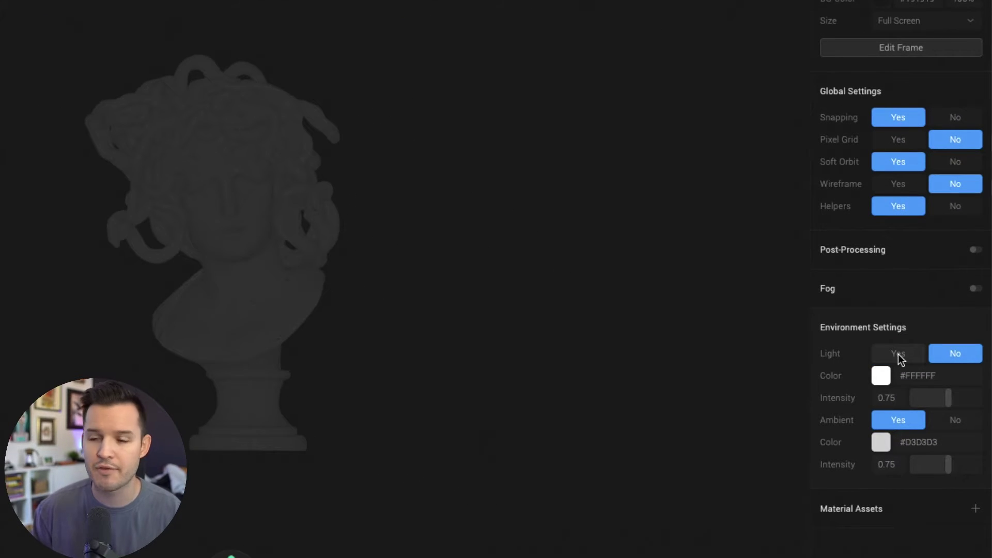
left_click(899, 357)
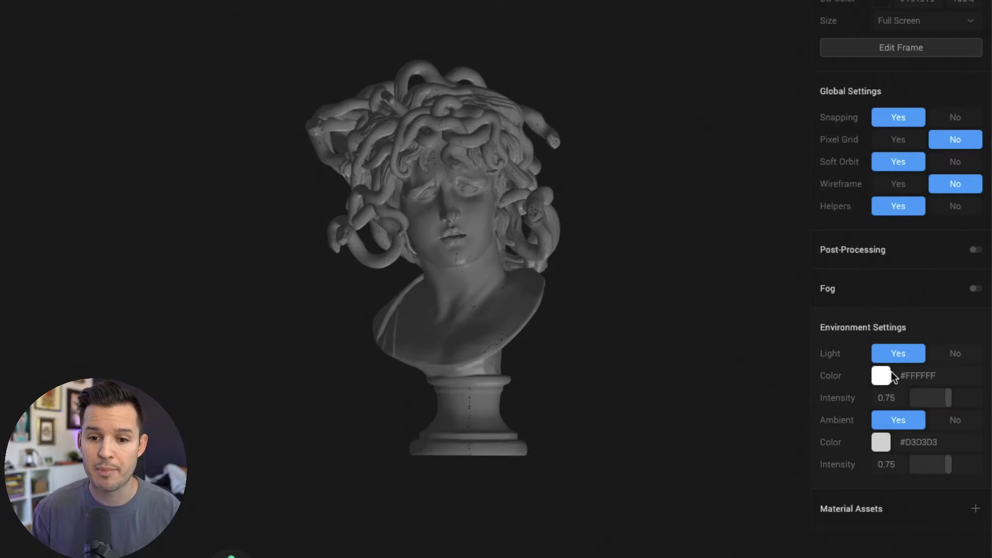
left_click_drag(937, 395, 949, 396)
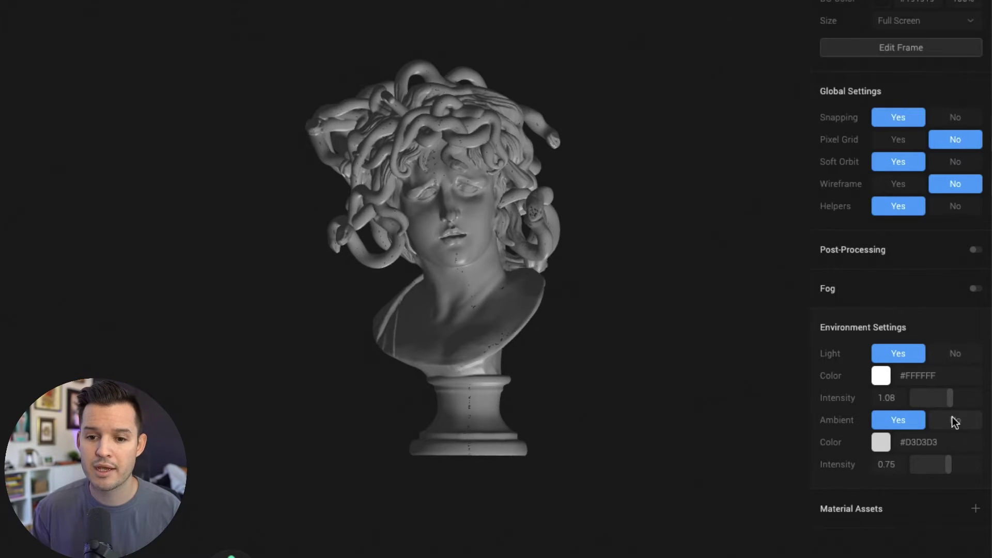
left_click(954, 420)
left_click(891, 423)
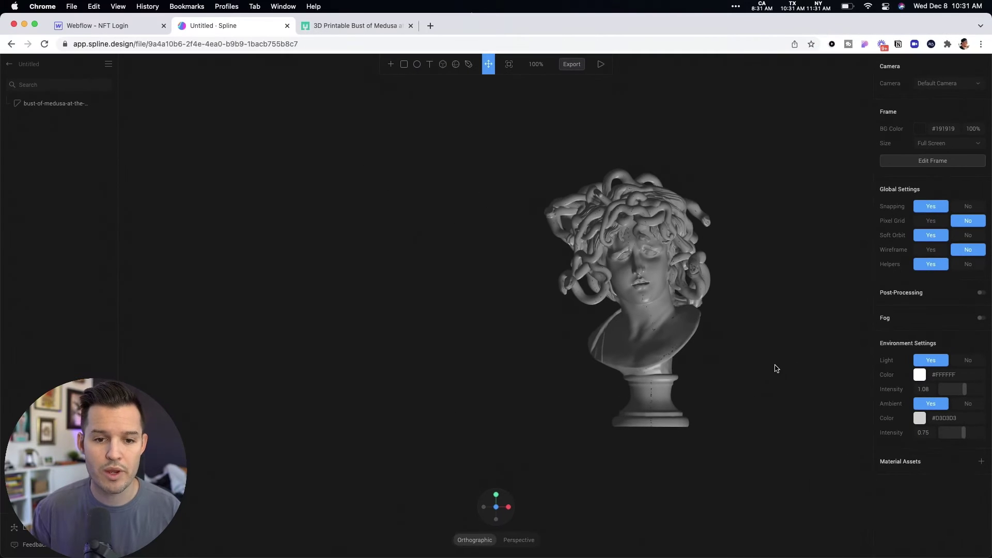
Step: Shift the Medusa bust left toward the centre of the scene
left_click(665, 325)
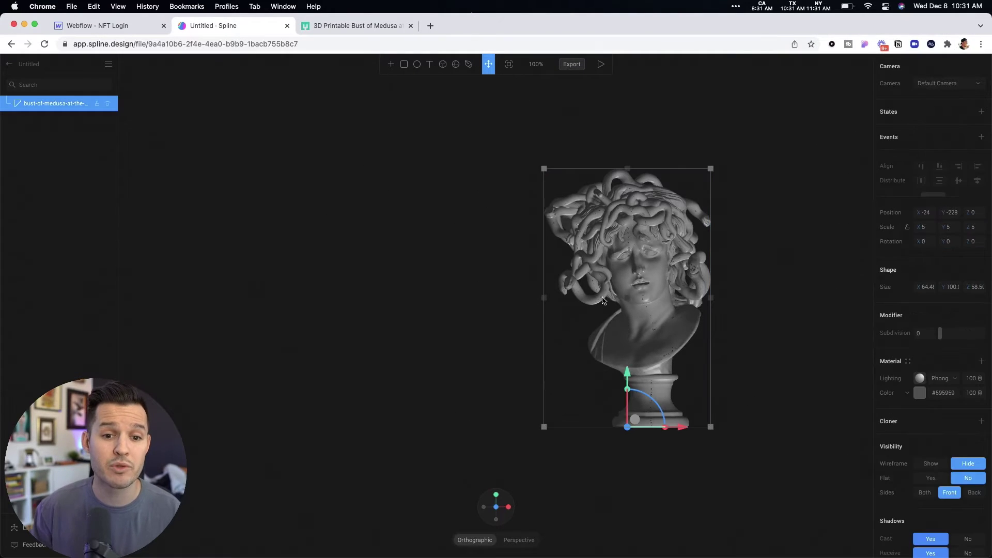
left_click_drag(622, 289, 490, 289)
left_click(646, 262)
key("ctrl+Left")
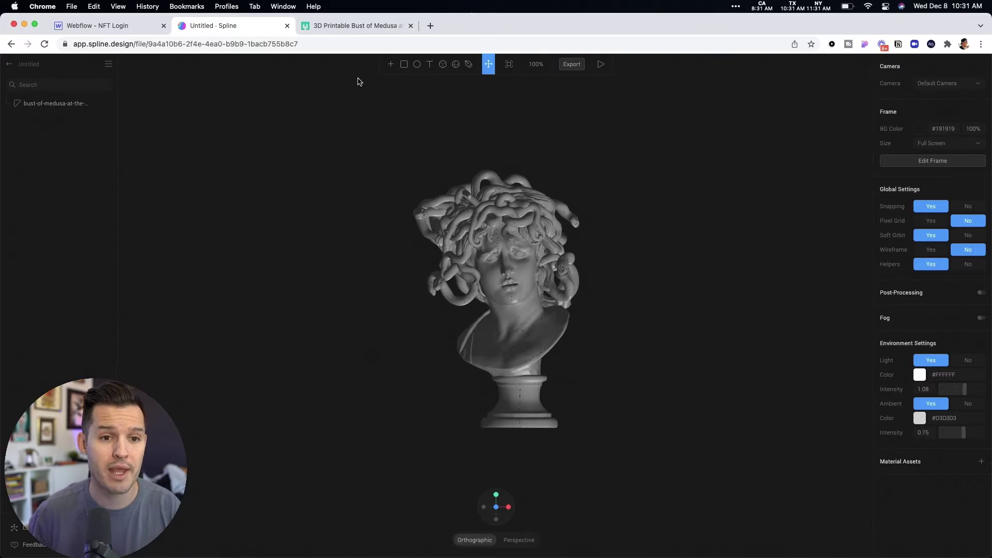
Step: Add a Directional Light to the scene
left_click(390, 65)
scroll(439, 215, "down", 5)
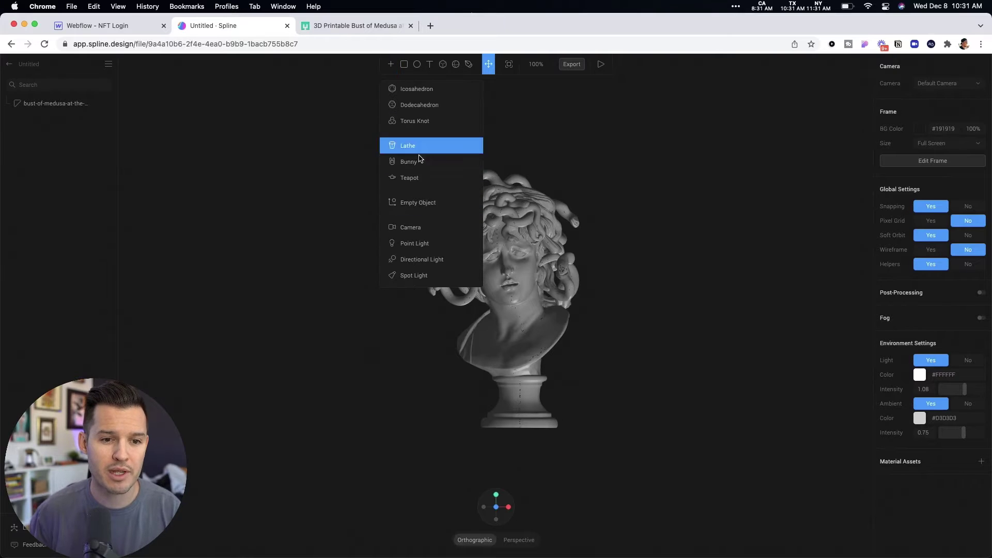
left_click(434, 261)
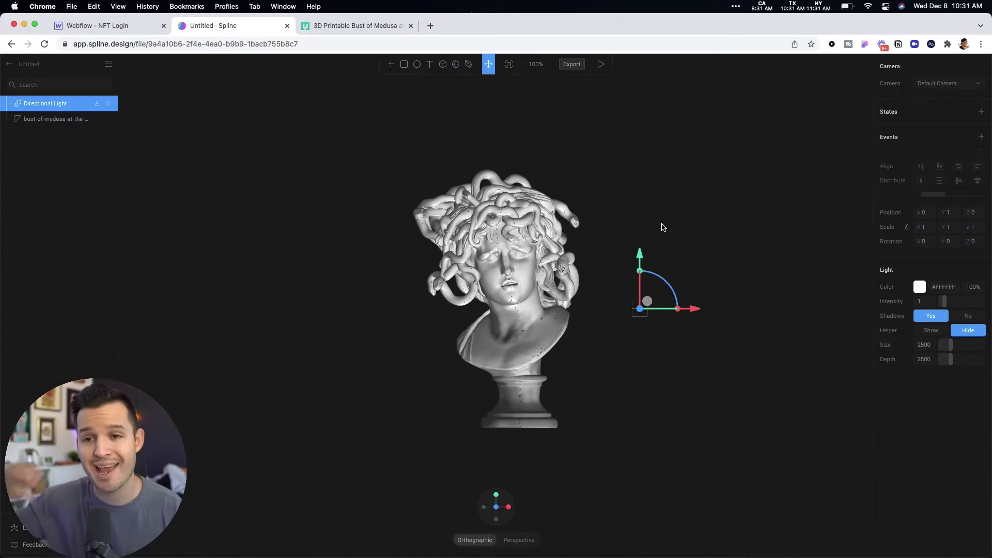
left_click_drag(649, 221, 627, 217)
Step: Position the light above and right of the bust, around X 167, Y 358
left_click_drag(639, 147, 638, 94)
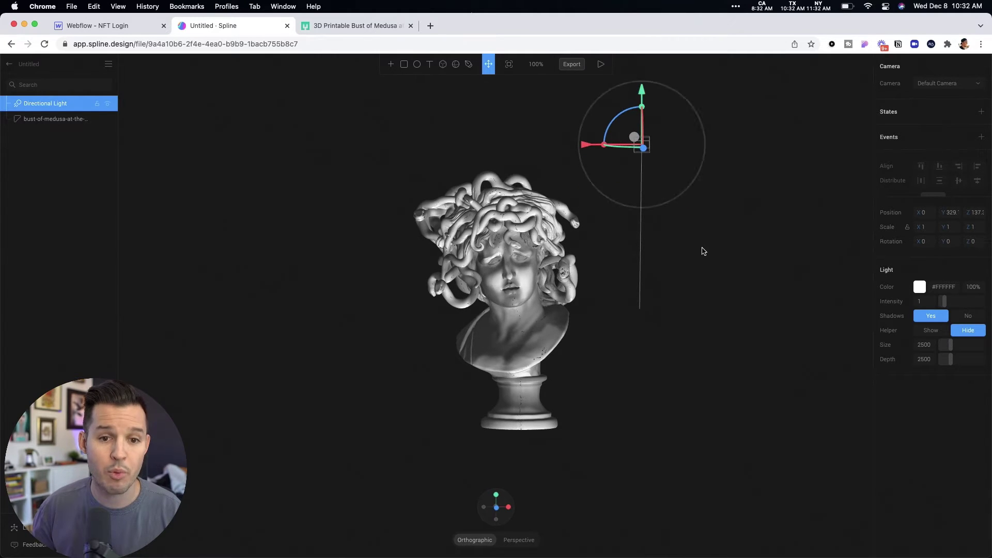
left_click_drag(702, 250, 724, 266)
mouse_move(655, 160)
left_mouse_down()
mouse_move(776, 180)
mouse_move(758, 158)
mouse_move(750, 174)
mouse_move(779, 160)
mouse_move(770, 151)
mouse_move(765, 158)
mouse_move(772, 233)
mouse_move(750, 329)
mouse_move(691, 316)
mouse_move(725, 318)
left_mouse_up()
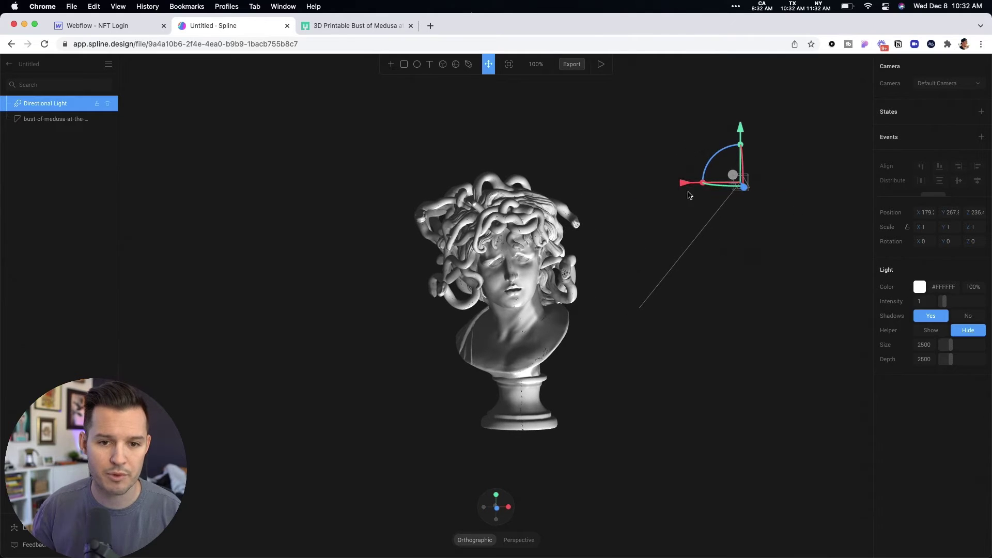
mouse_move(687, 190)
left_mouse_down()
mouse_move(612, 190)
mouse_move(681, 191)
left_mouse_up()
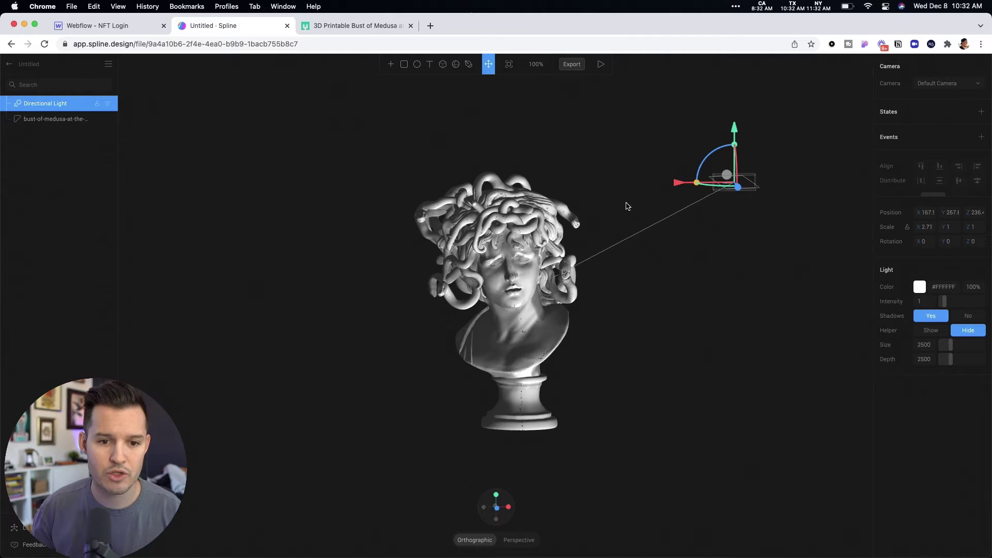
left_click_drag(591, 230, 739, 76)
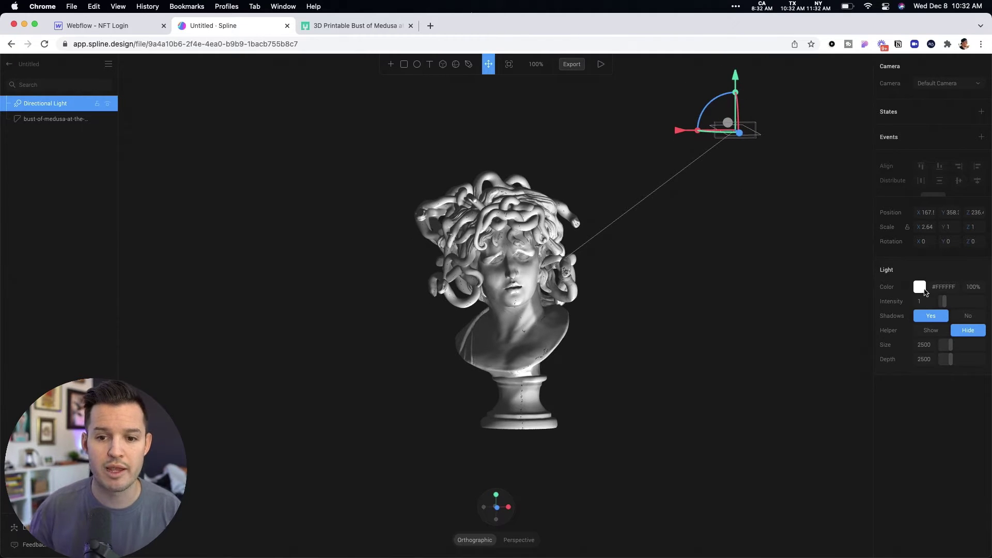
Step: Color the directional light pink (#F52A8C) and move it to about X 122, Z 146
key("ctrl+Left")
key("ctrl+Right")
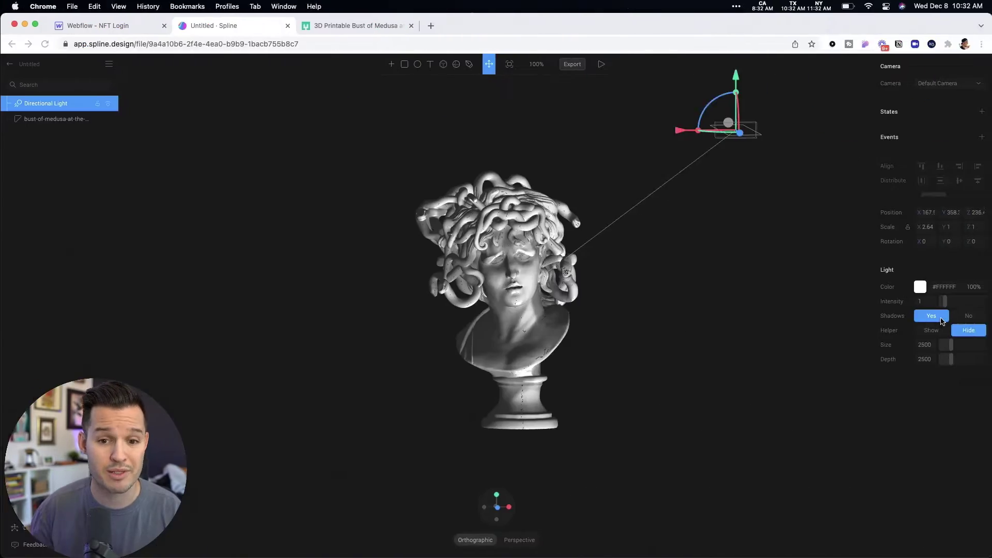
left_click(920, 288)
left_click(856, 134)
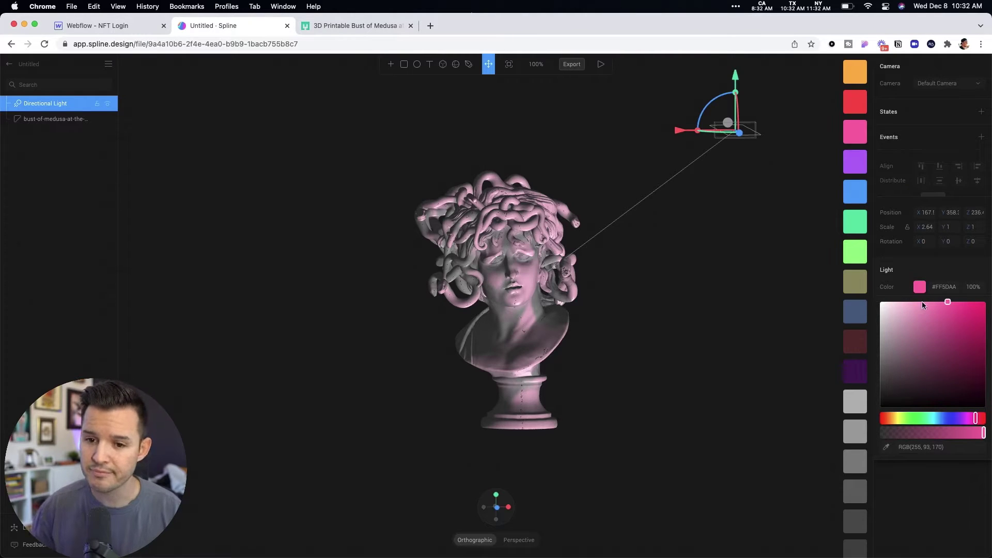
left_click_drag(917, 308, 986, 305)
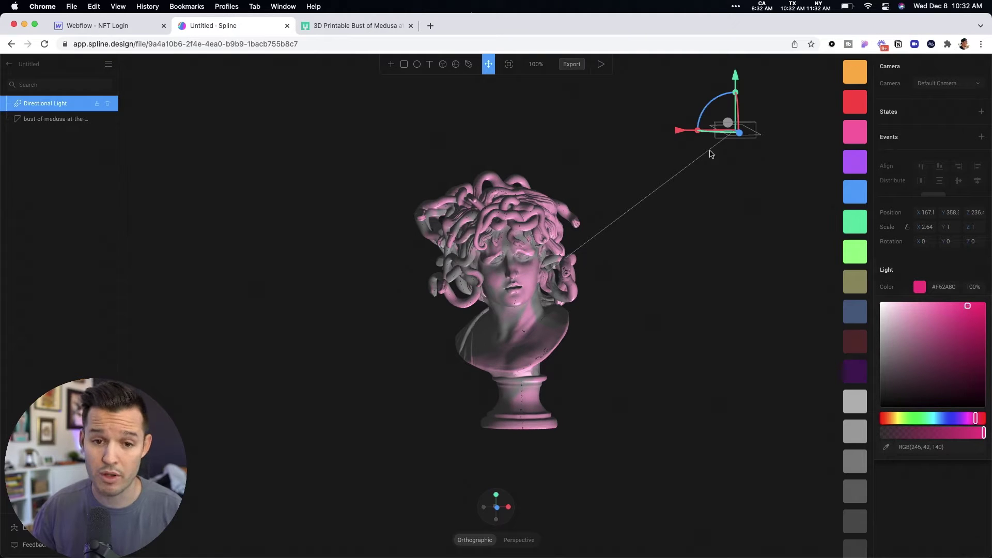
left_click_drag(681, 136, 655, 159)
left_click_drag(715, 135, 677, 189)
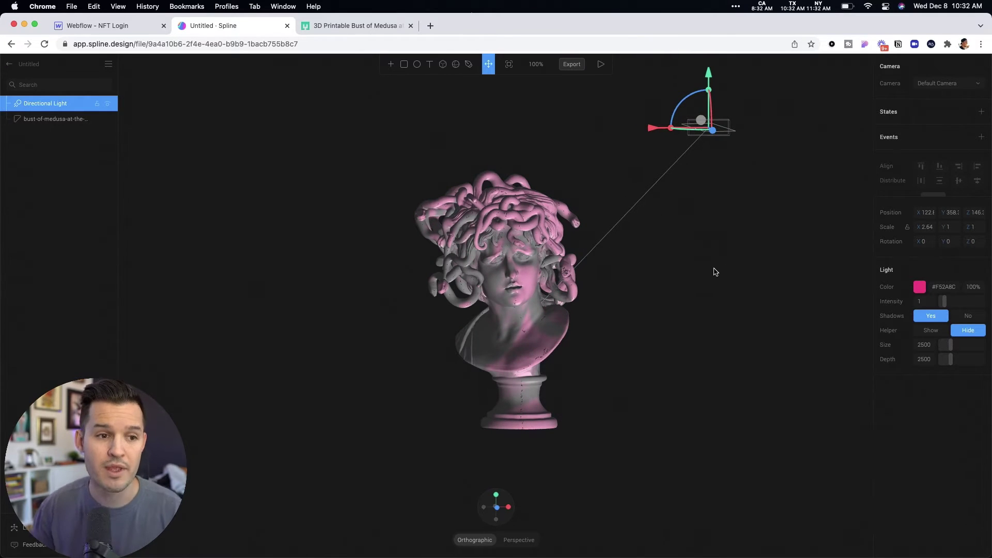
Step: Rename the directional light to 'pink light'
left_click(49, 123)
left_click(50, 107)
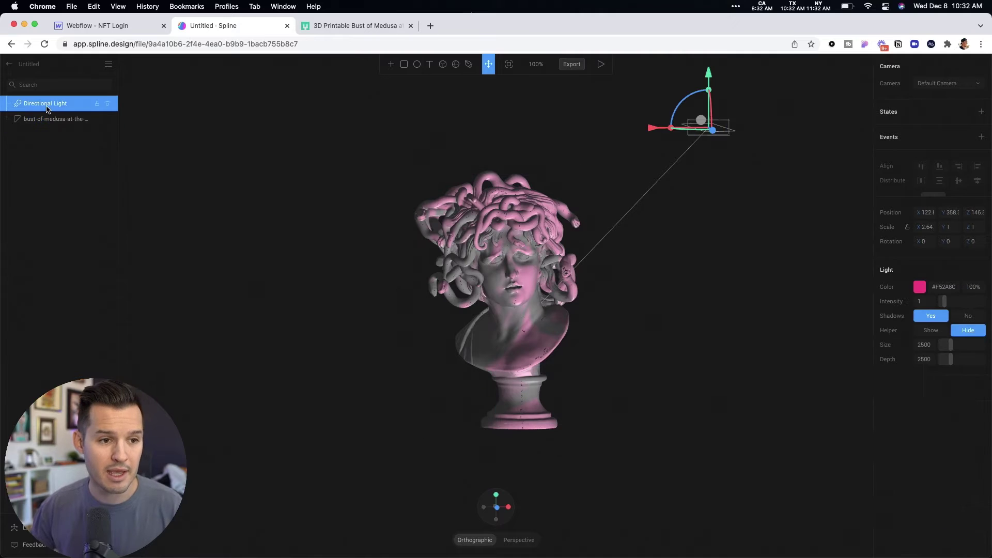
double_click(43, 106)
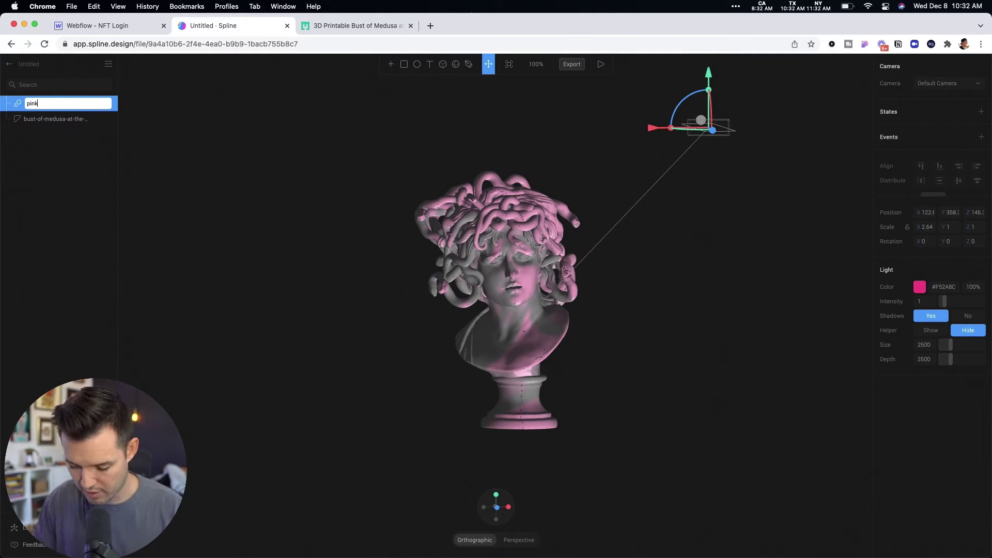
type("pink light")
key("Return")
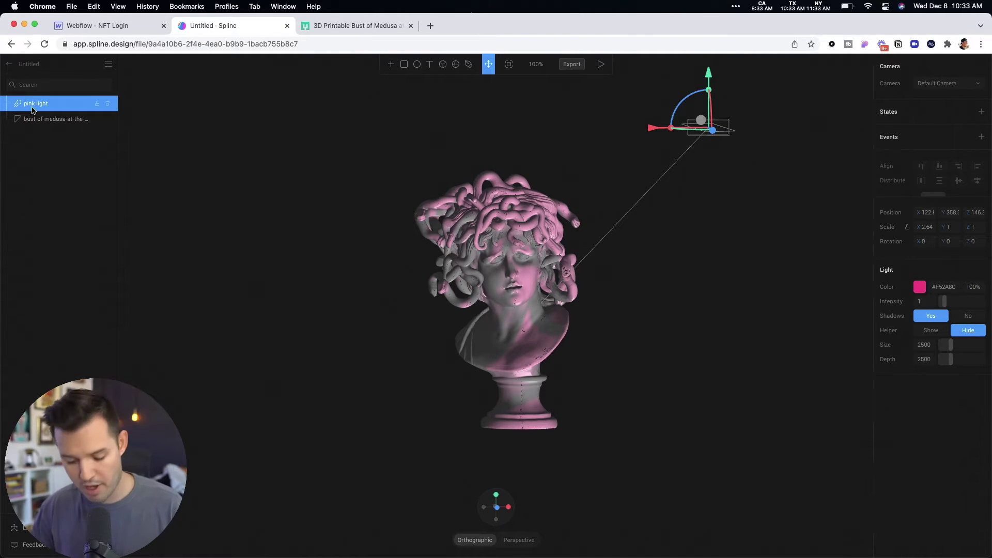
key("super+d")
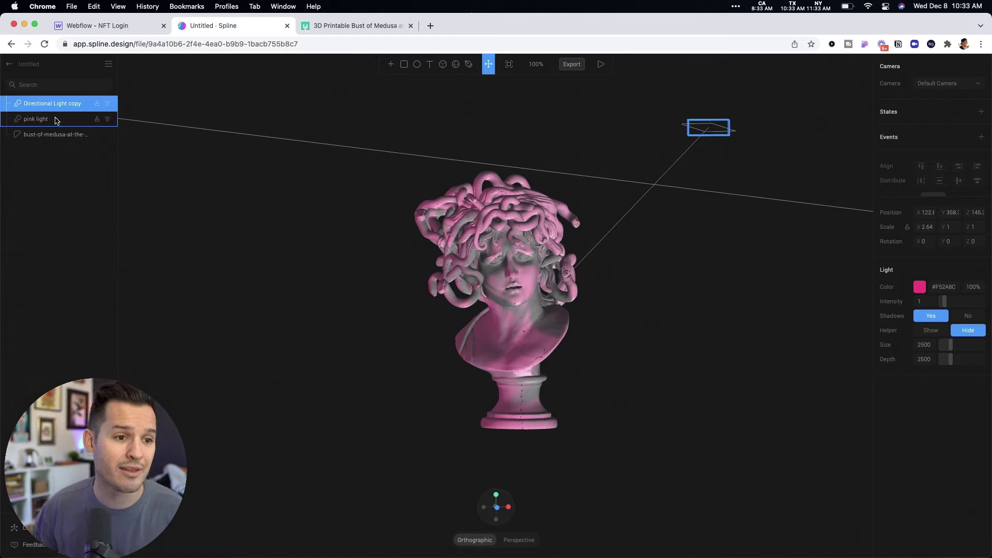
key("Delete")
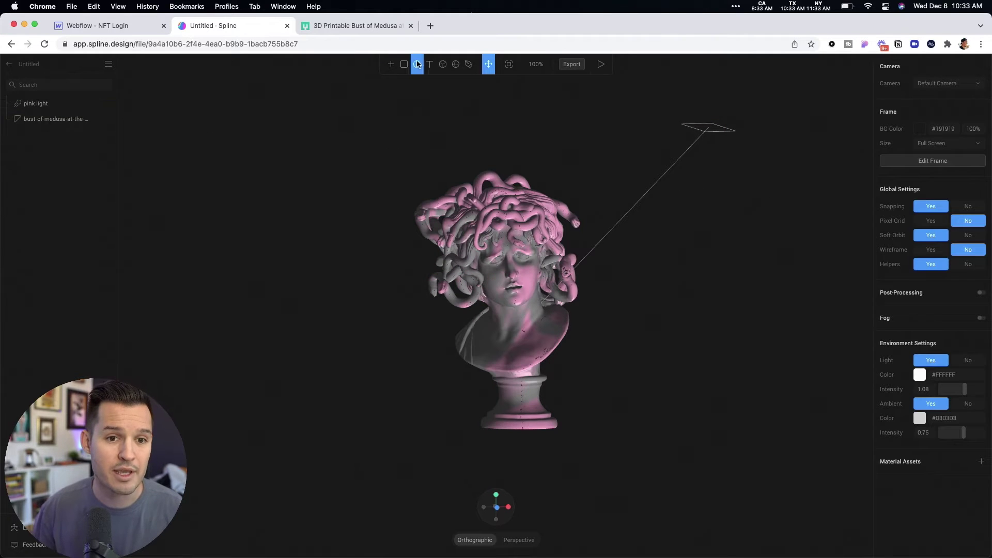
Step: Add a second directional light on the bust's left and group all three layers
left_click(399, 66)
left_click(454, 202)
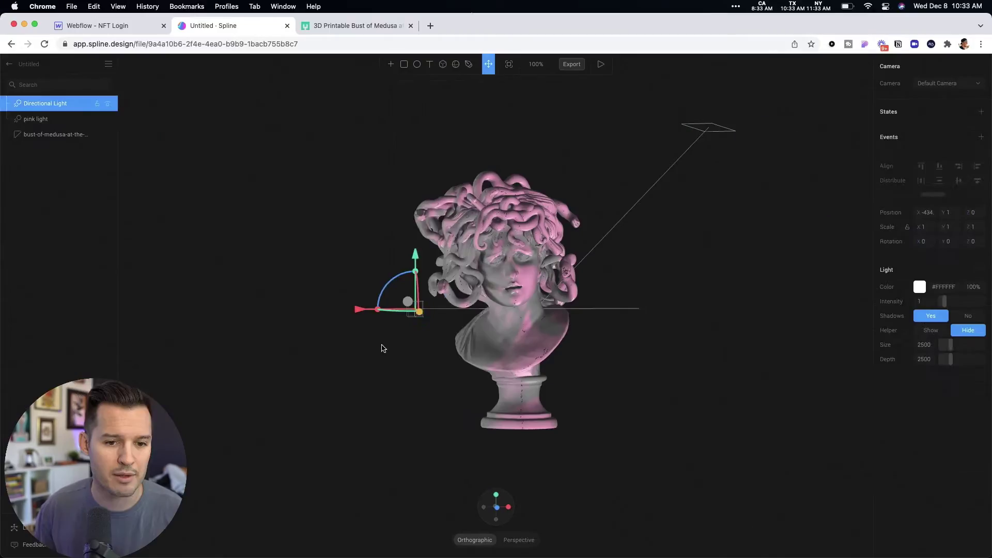
left_click_drag(443, 313, 366, 266)
key("super+a")
key("super+g")
left_click(716, 210)
left_click(460, 226)
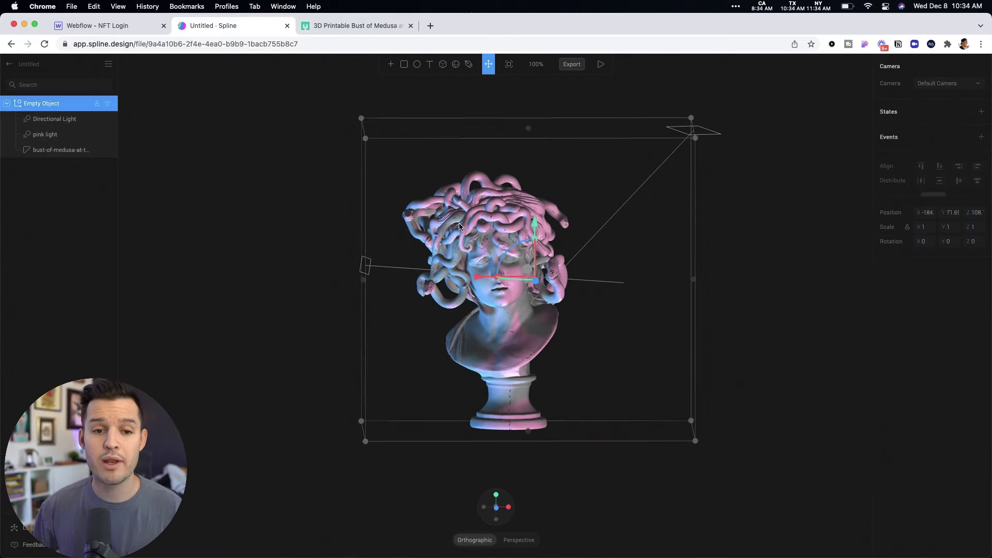
left_click(61, 152)
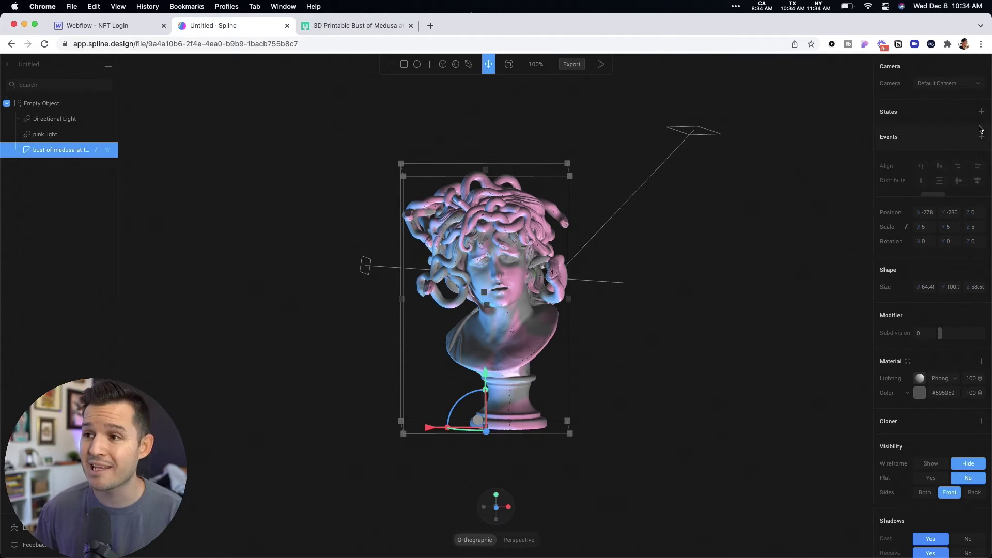
Step: Add State 1 to the bust and set its Rotation Y to 359°
middle_click_drag(672, 277, 704, 248)
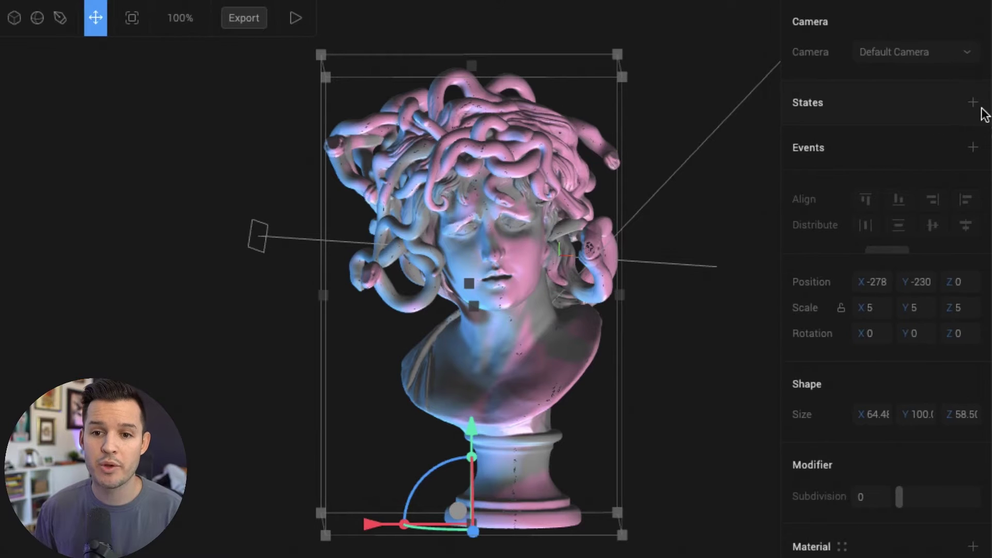
left_click(983, 102)
left_click(853, 137)
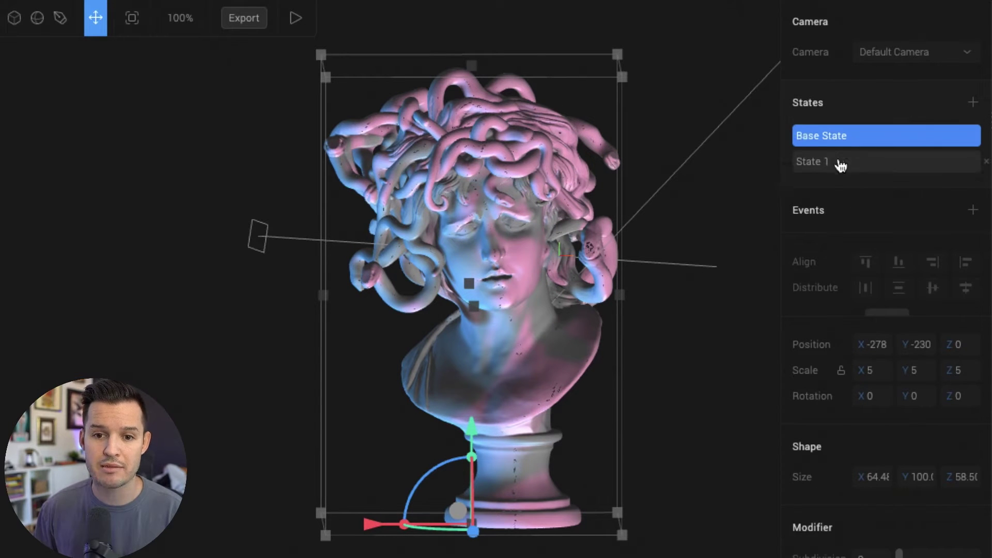
left_click(841, 165)
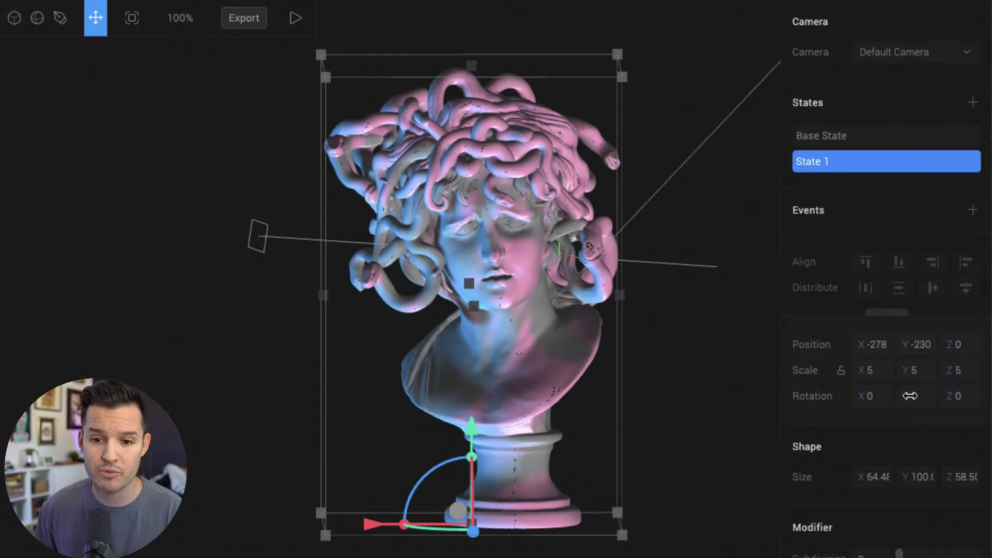
left_click_drag(910, 396, 911, 395)
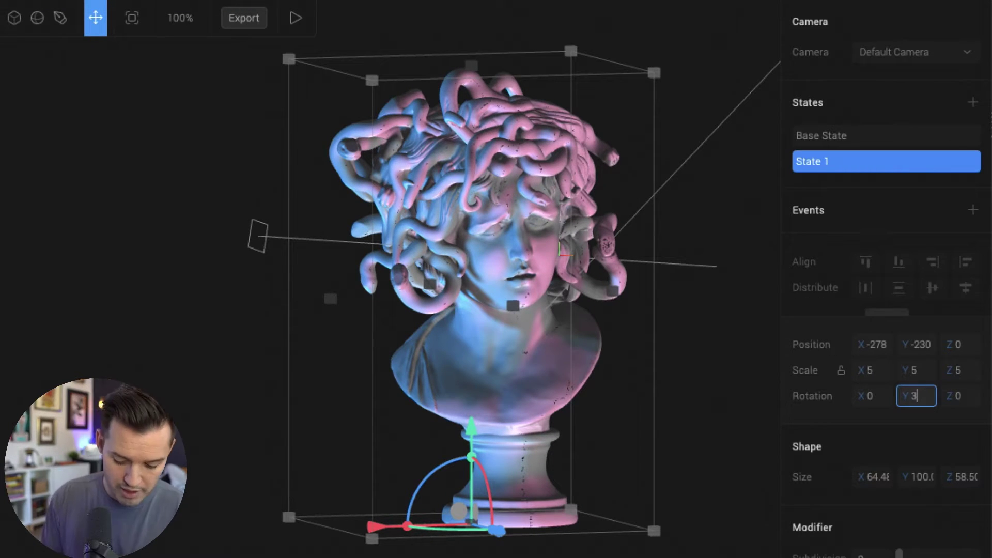
type("359")
key("Tab")
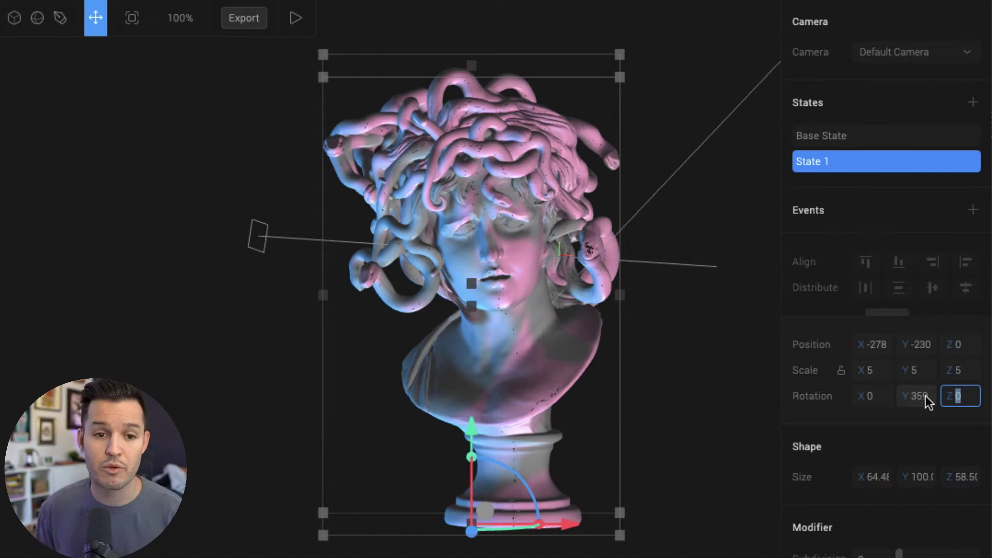
Step: Add a Start event to the bust's base state that drives it to State 1
left_click(908, 161)
left_click(931, 137)
left_click(973, 210)
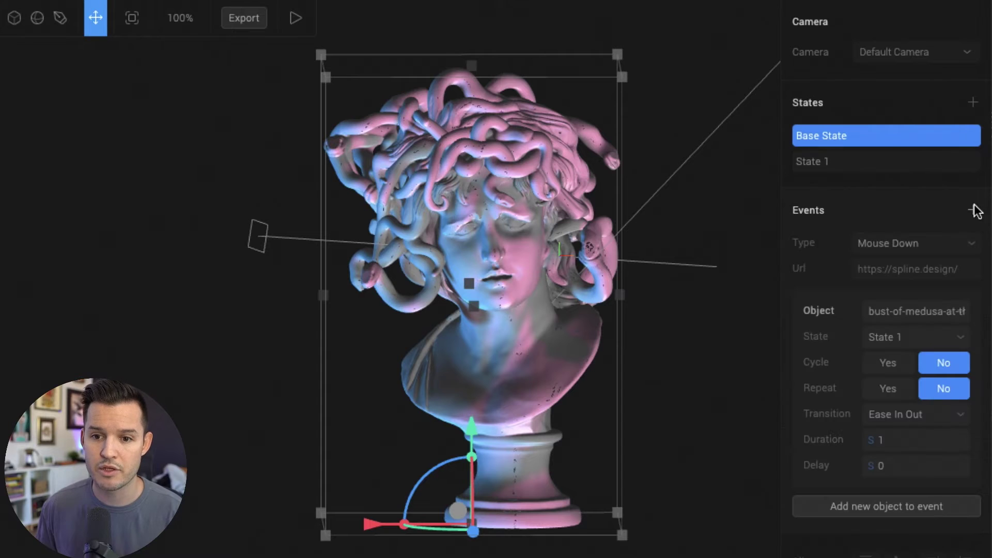
left_click(927, 247)
left_click(914, 335)
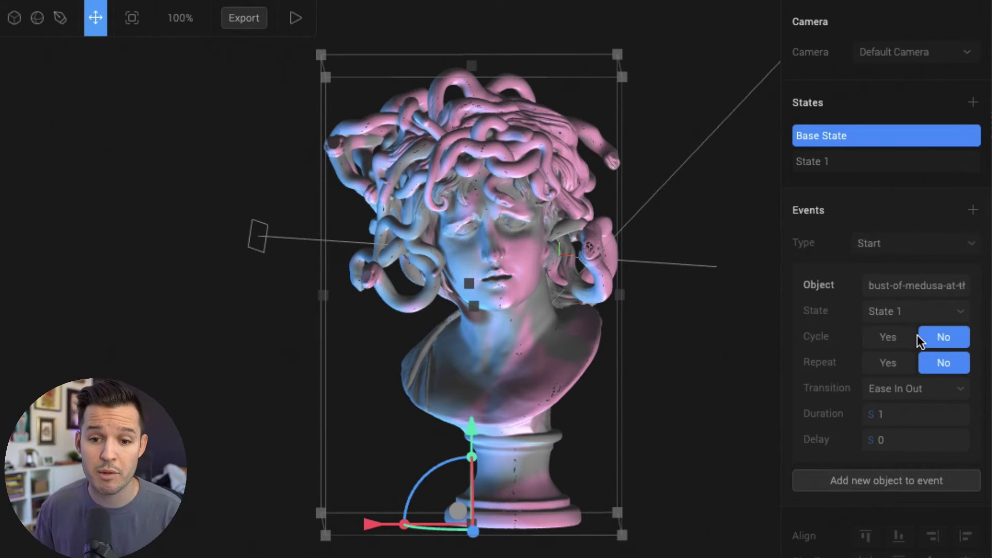
Step: Set the event to repeat with a Linear transition lasting 10 seconds
left_click(888, 363)
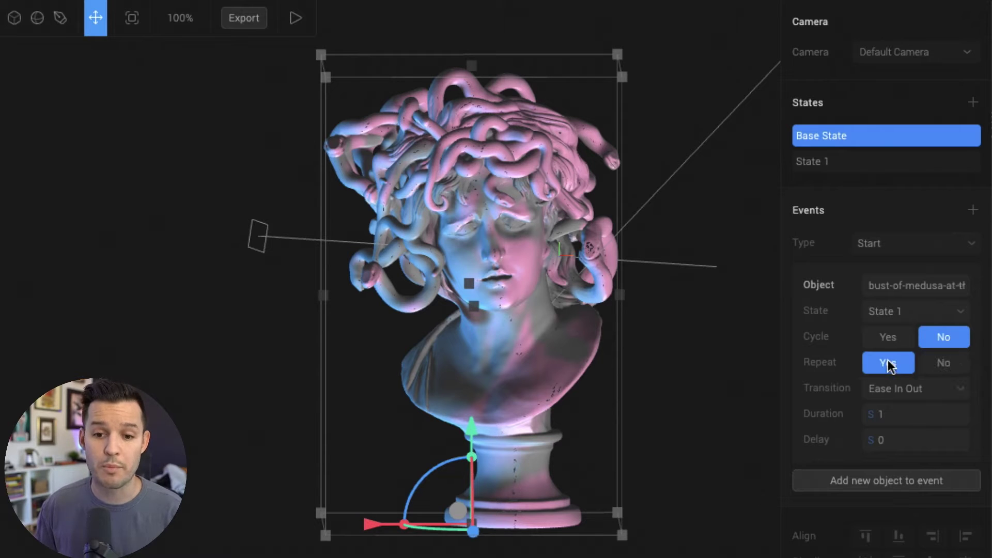
left_click(905, 389)
left_click(905, 334)
left_click(896, 414)
type("0")
key("Return")
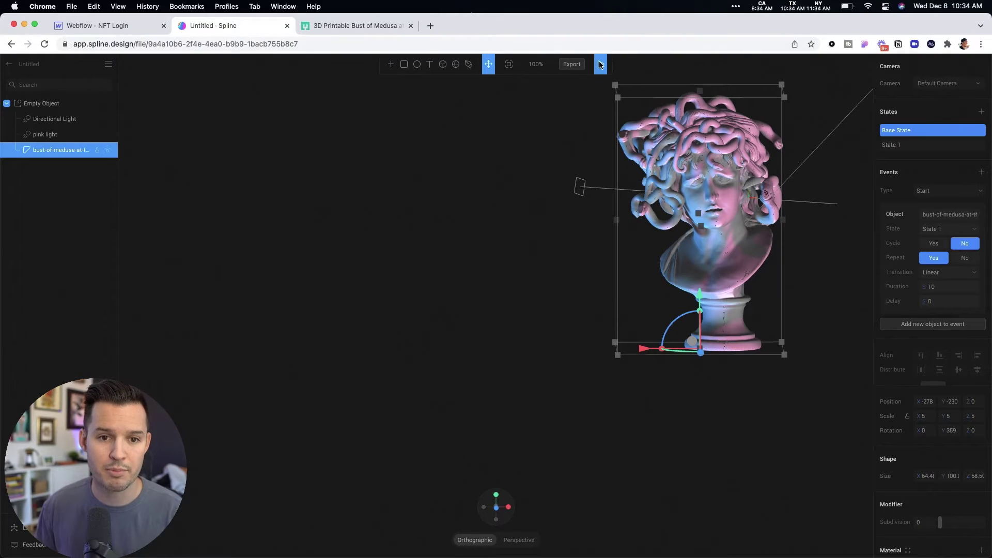
Step: Preview the bust's rotating animation in play mode, then return to the editor view
left_click(600, 64)
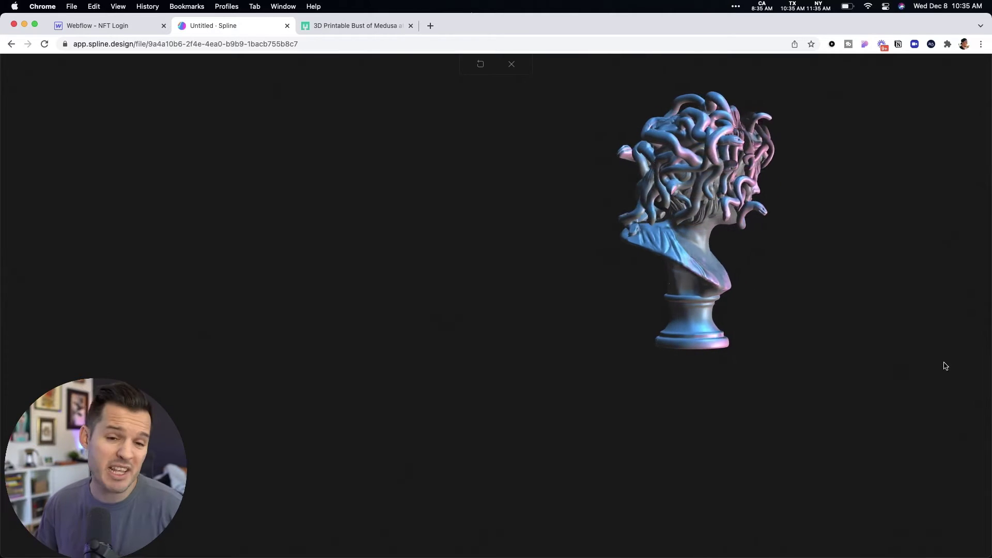
left_click(512, 64)
left_click(443, 278)
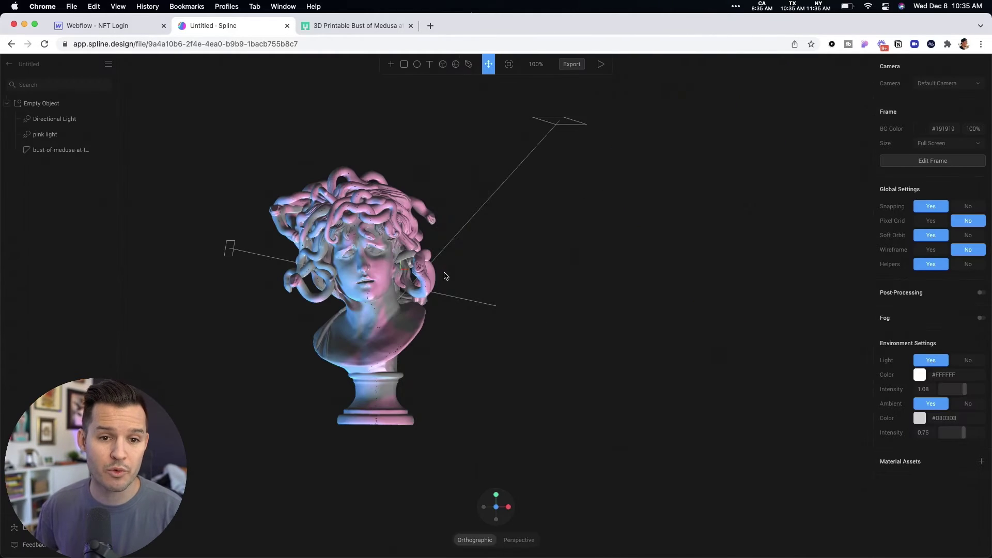
middle_click_drag(549, 264, 681, 268)
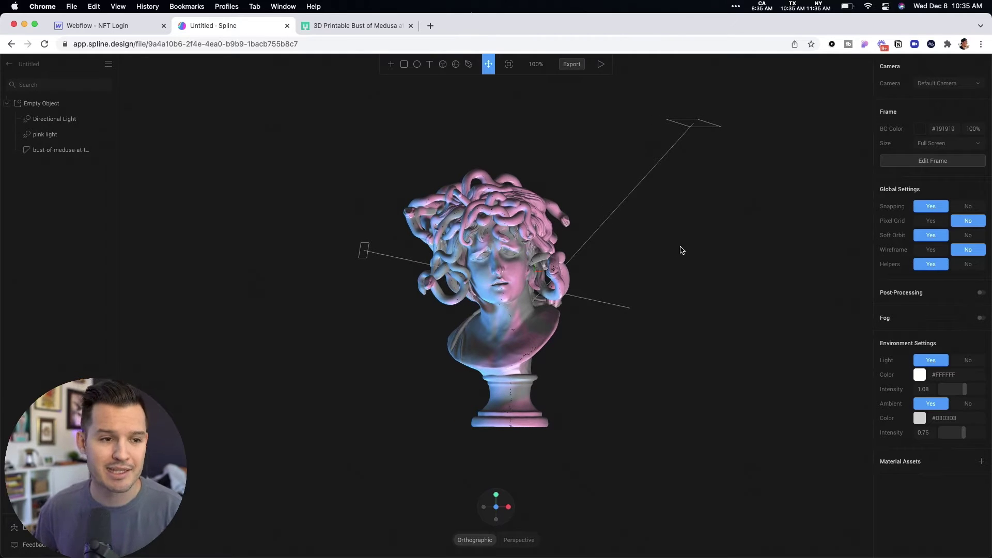
Step: Collapse the Empty Object group in the layers panel and clear the selection
left_click(38, 106)
left_click(6, 103)
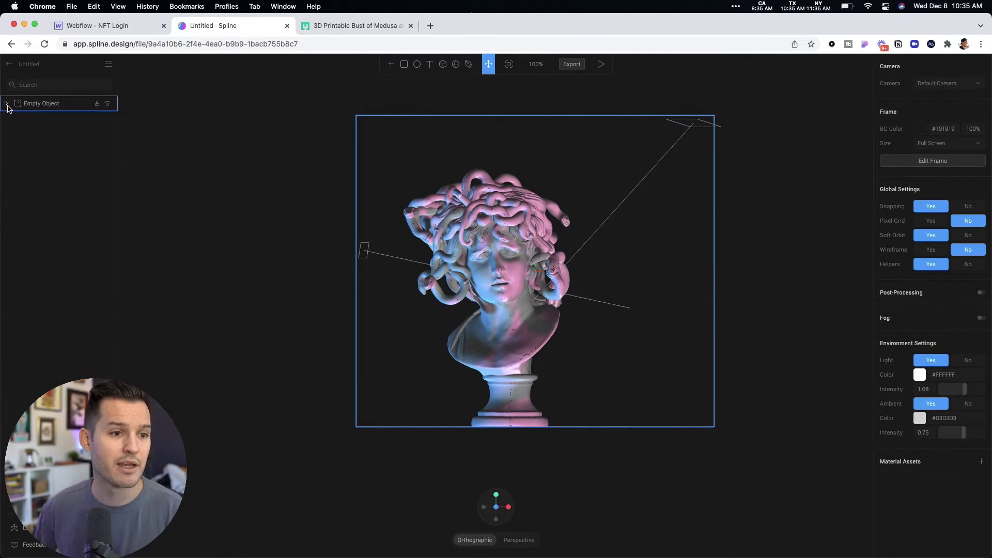
left_click(310, 106)
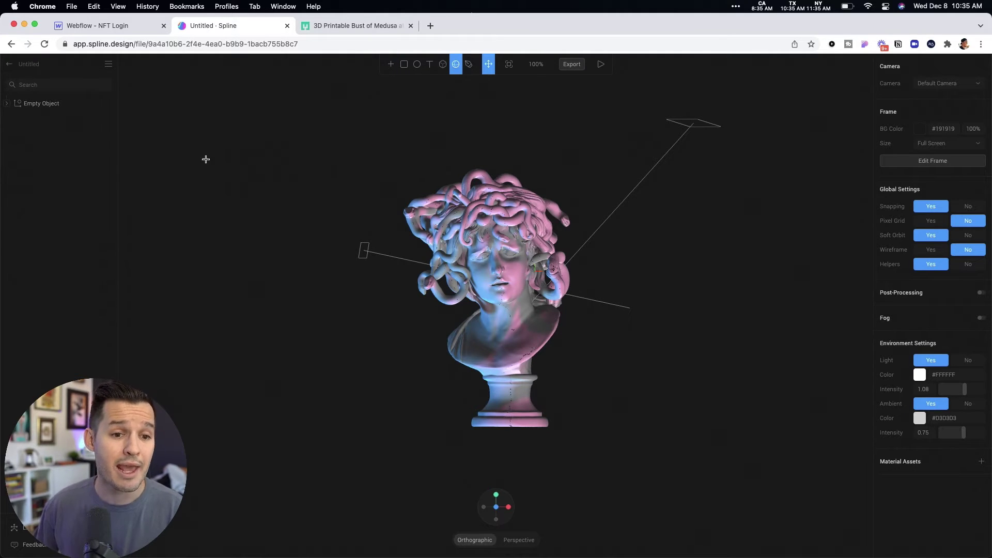
Step: Draw a sphere and move it so it is centred on the Medusa bust
left_click_drag(386, 334, 458, 409)
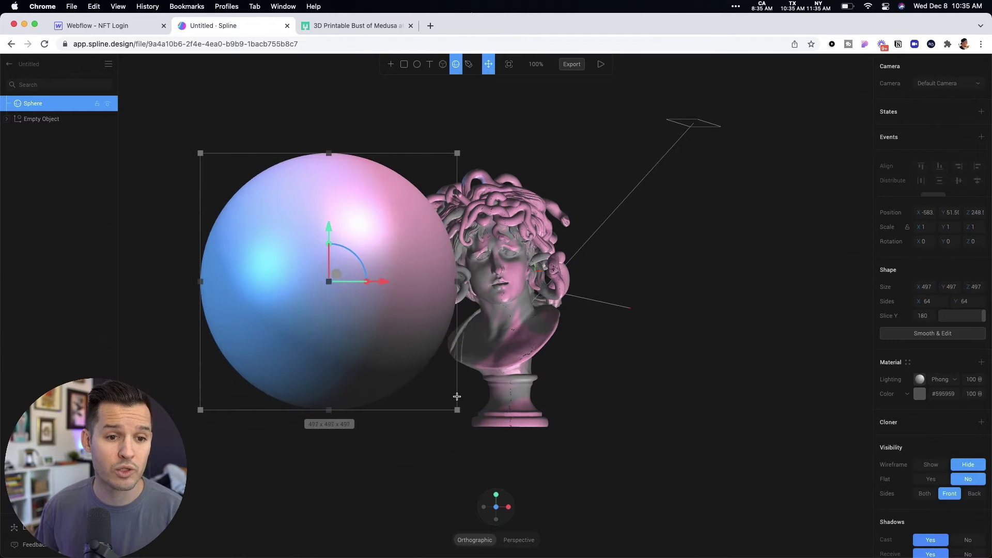
right_click_drag(253, 190, 589, 384)
left_click_drag(589, 385, 273, 355)
left_click_drag(337, 423, 332, 331)
right_click_drag(716, 366, 619, 334)
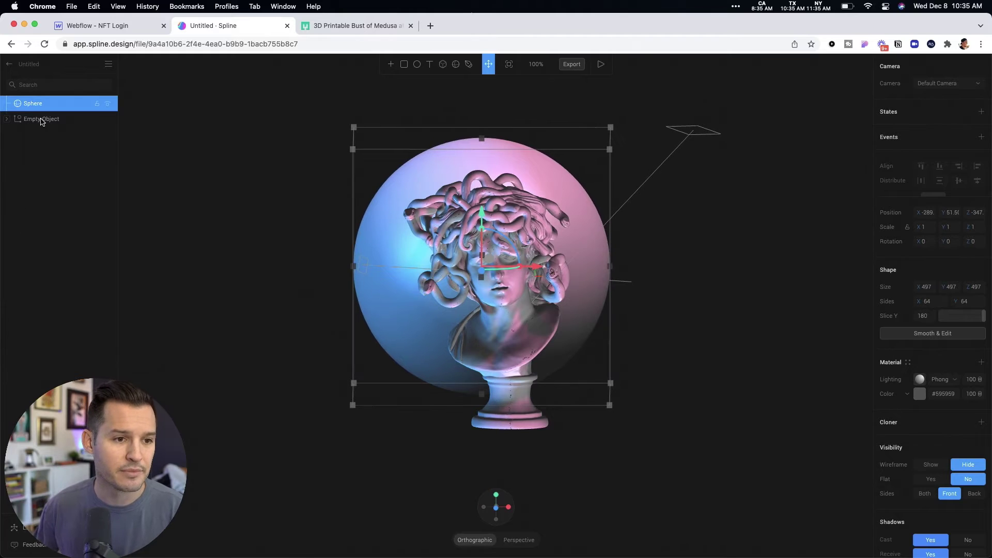
left_click_drag(535, 270, 551, 269)
left_click_drag(499, 215, 518, 231)
Step: Enlarge the sphere to 585 and set its depth behind the bust, about Z -454
left_click_drag(629, 153, 646, 125)
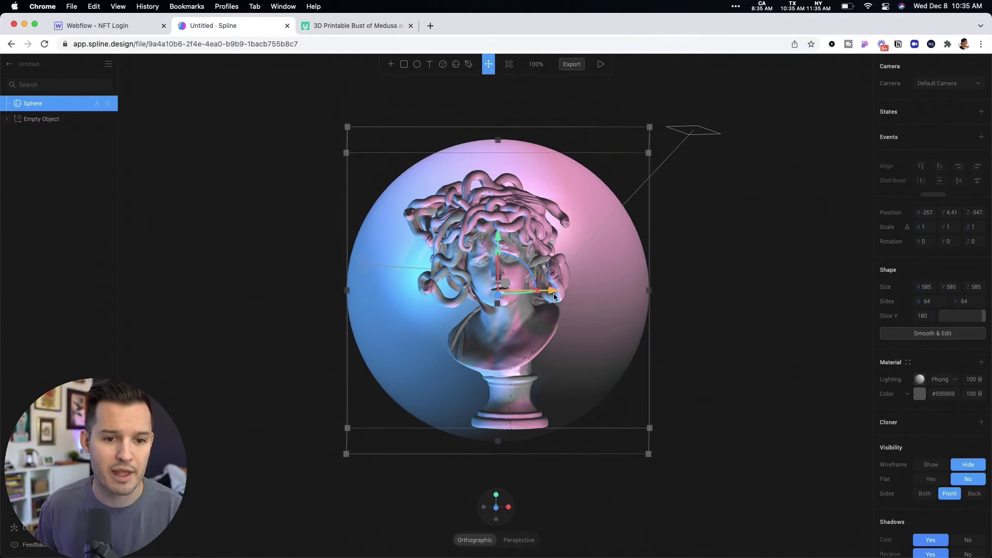
mouse_move(555, 295)
left_mouse_down()
mouse_move(627, 299)
mouse_move(552, 302)
left_mouse_up()
right_click_drag(646, 312, 783, 295)
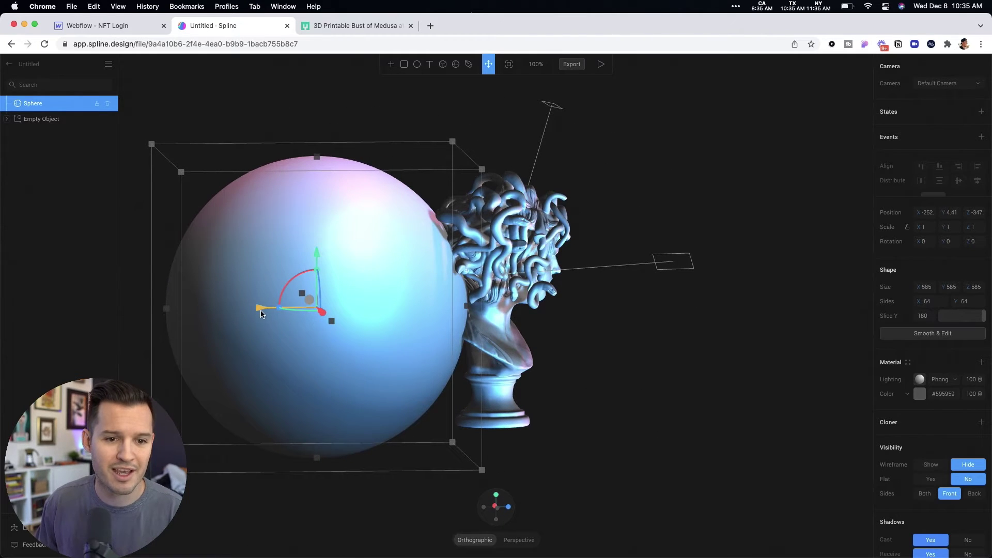
left_click_drag(263, 313, 206, 312)
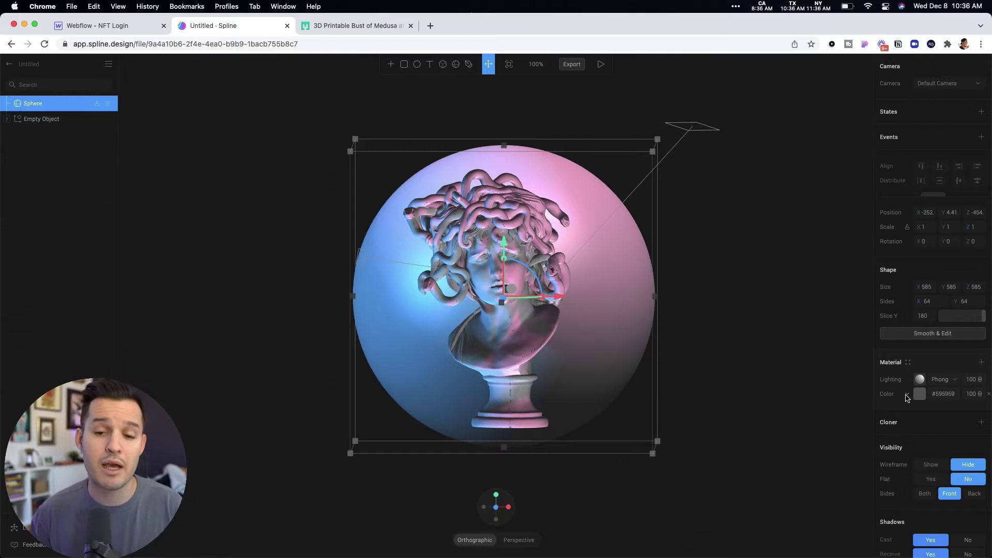
Step: Change the sphere's Color layer to Texture below Lighting and bring up the image upload picker
left_click(908, 397)
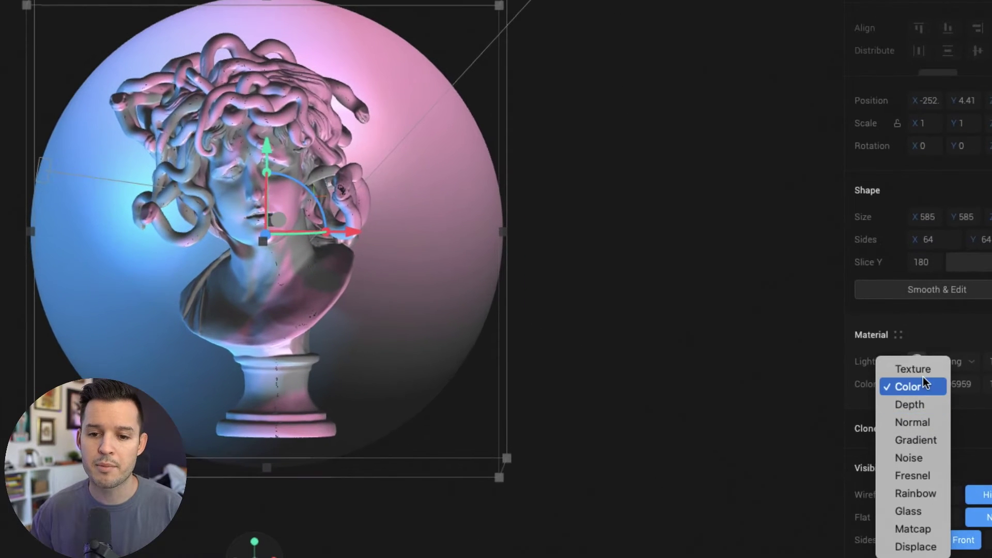
left_click(925, 371)
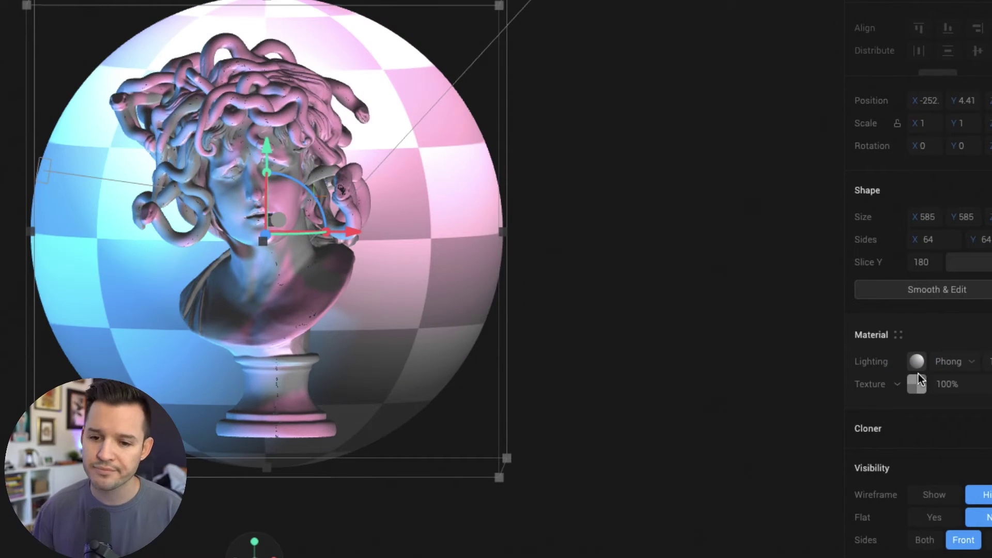
left_click_drag(870, 384, 870, 354)
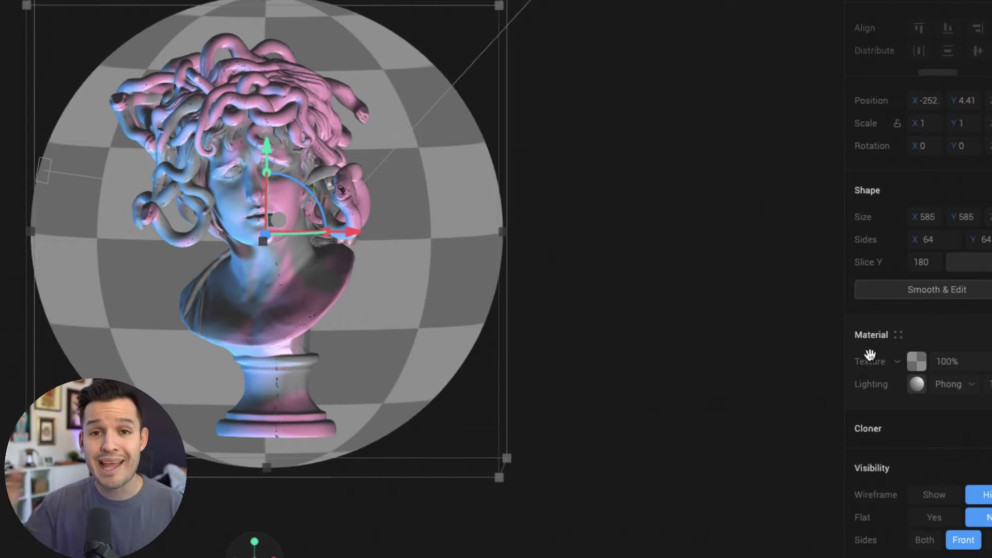
middle_click_drag(569, 306, 749, 347)
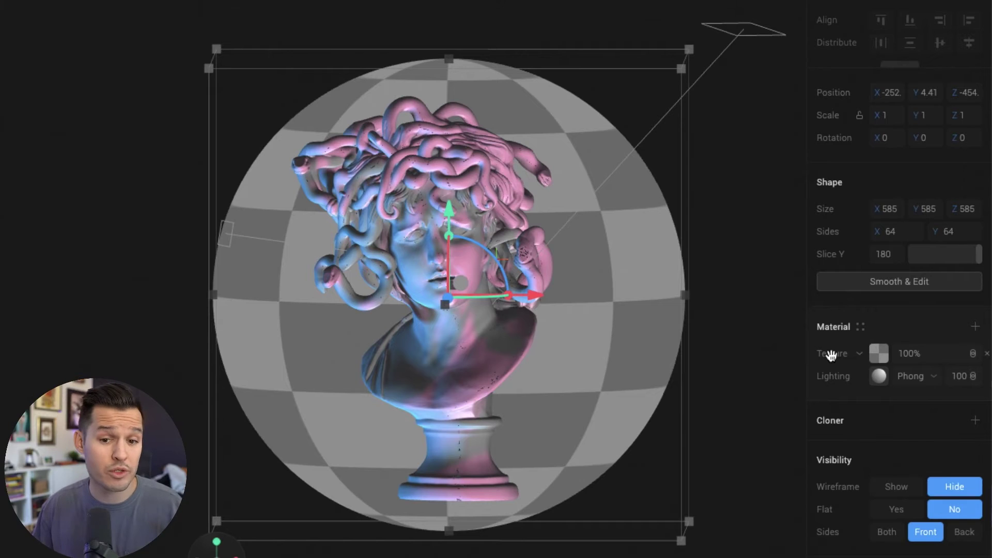
left_click_drag(831, 355, 831, 379)
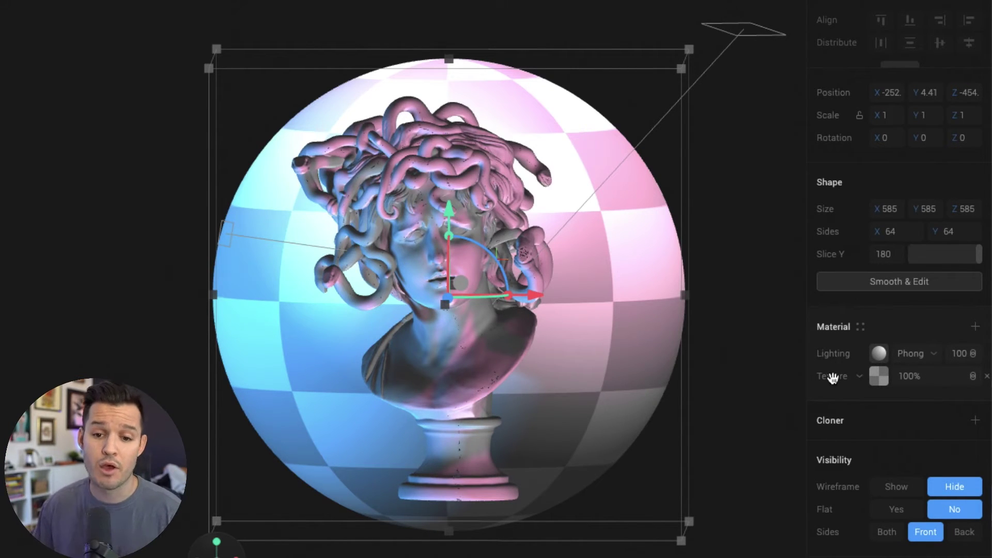
left_click(880, 377)
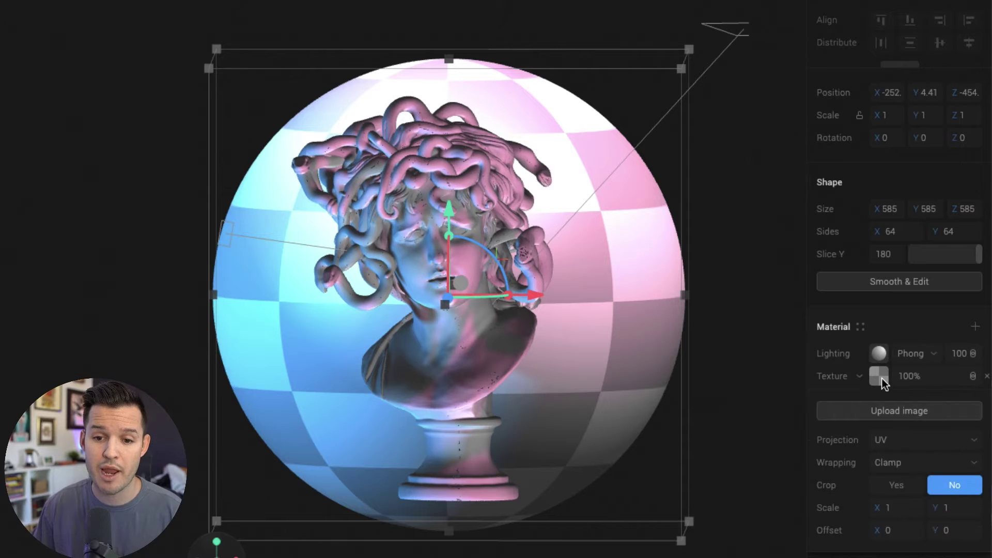
left_click(891, 405)
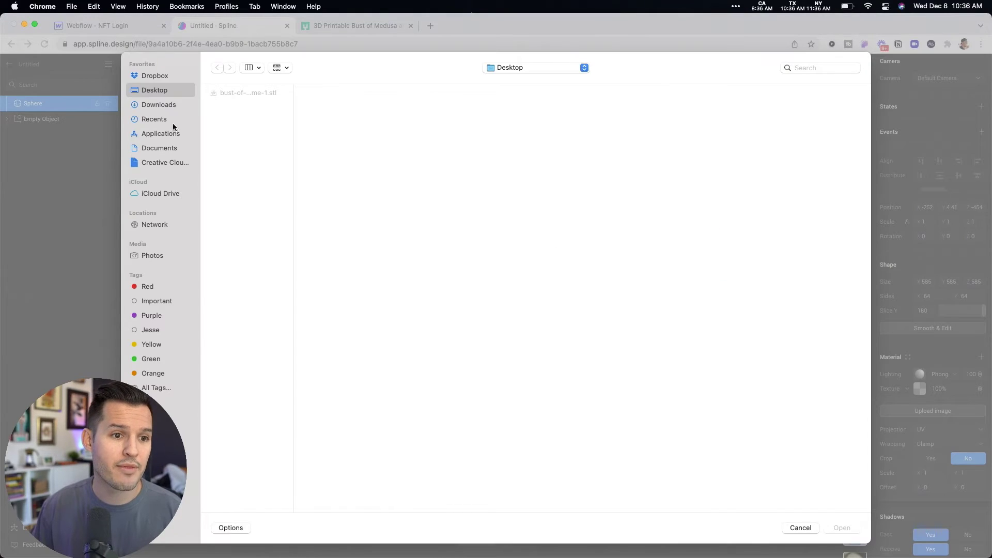
Step: Pick LandscapeGridFlyV2_HD_1920.jpg from Dropbox > Adobe > Adobe DCC > 2021 > 1 - NFT > assets as the texture
left_click(154, 75)
left_click(237, 105)
left_click(355, 105)
left_click(452, 115)
left_click(539, 106)
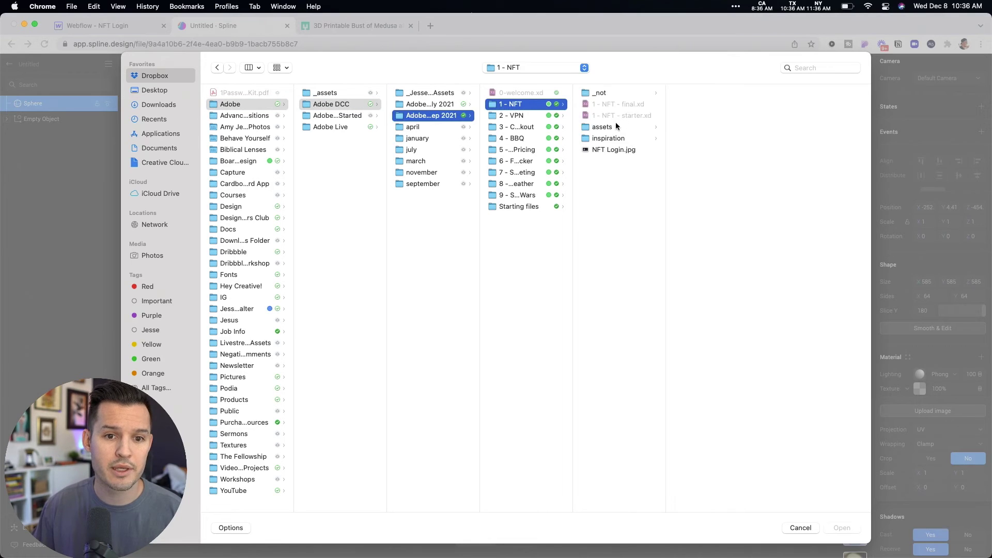
left_click(616, 126)
key("Down")
left_click(638, 127)
key("Up")
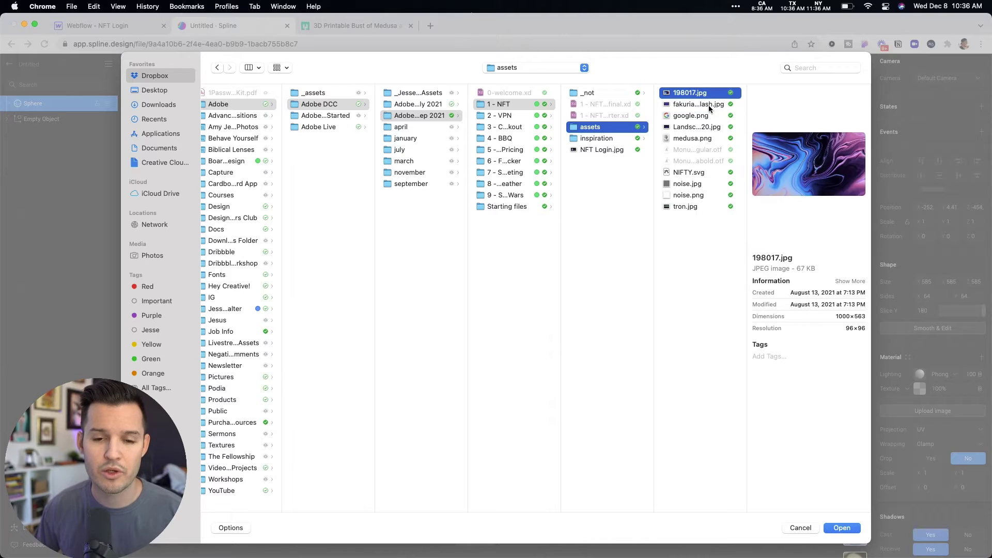
key("Down")
key("Down")
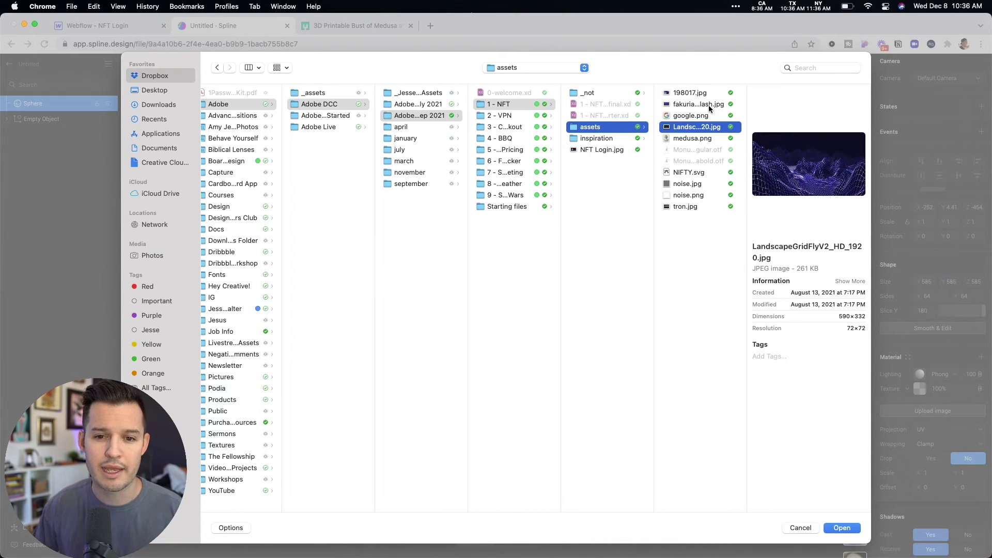
key("Return")
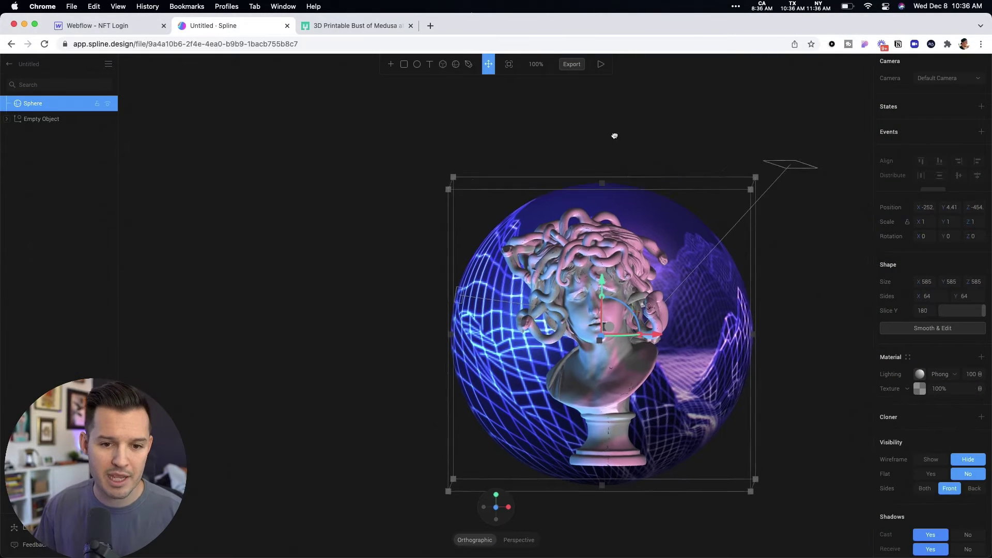
Step: Move the grid sphere to Y 0 and preview the bust rotating inside it
key("ctrl+Left")
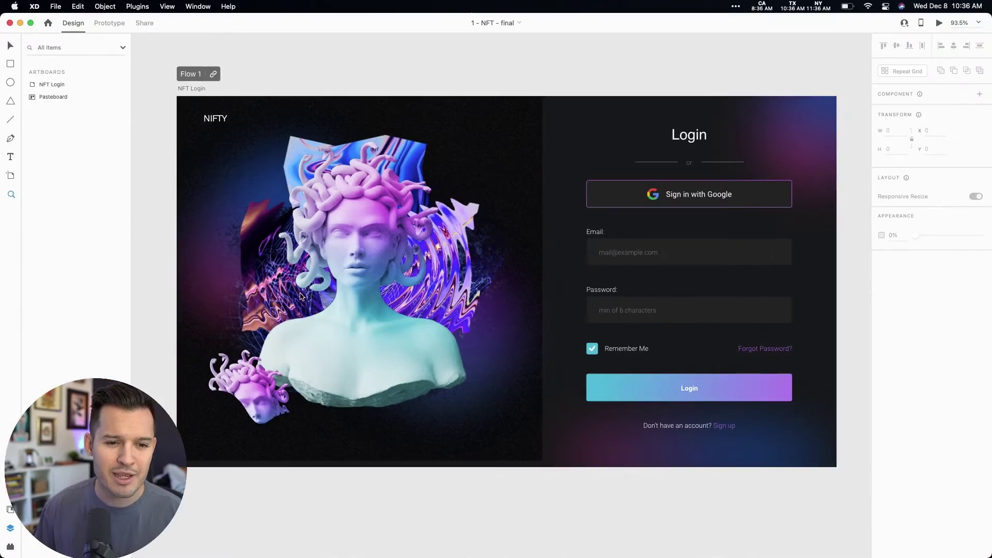
key("ctrl+Right")
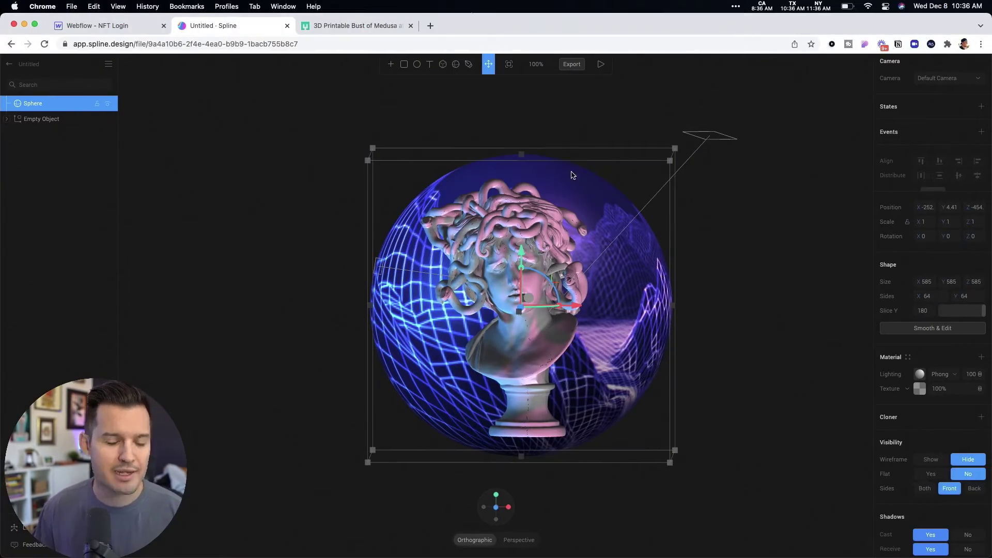
left_click_drag(571, 175, 569, 176)
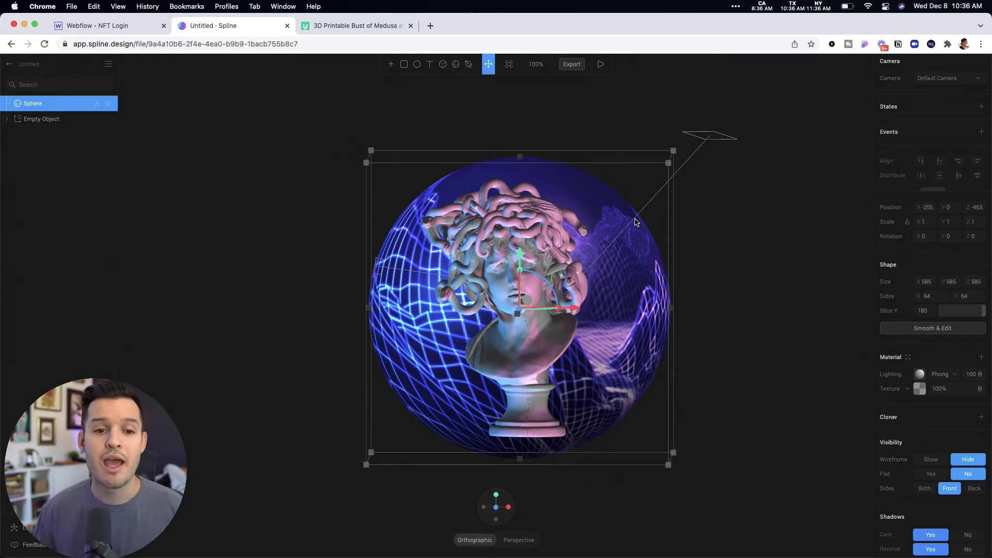
left_click(601, 64)
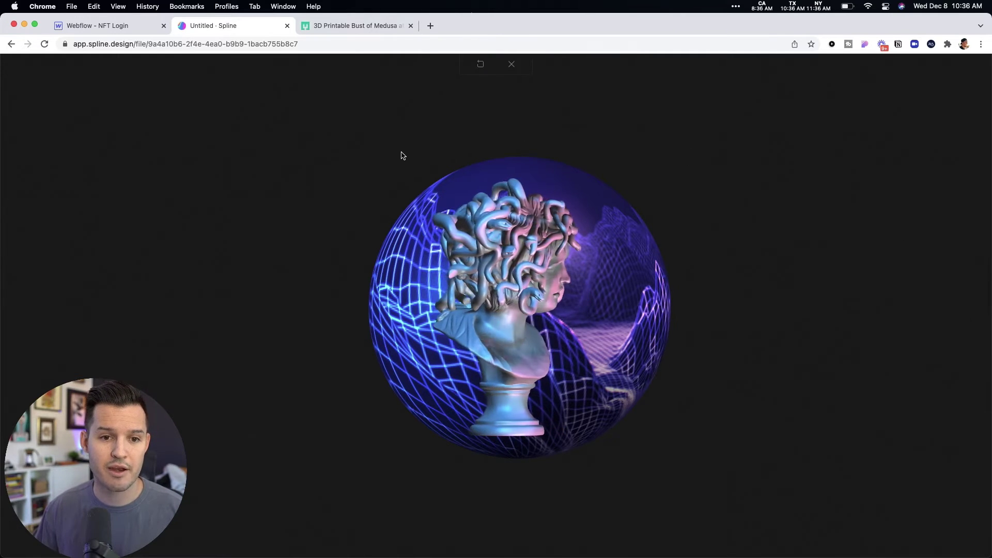
left_click(512, 66)
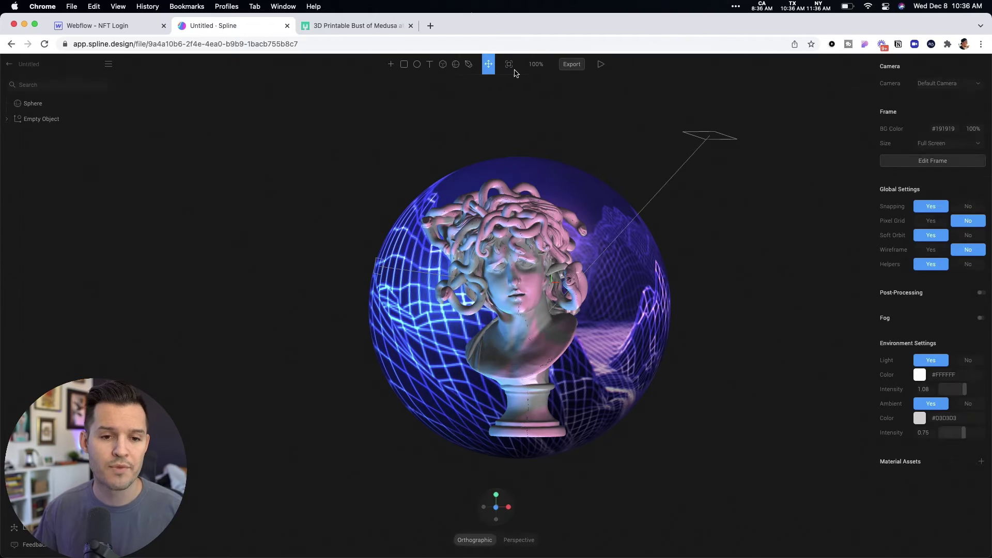
left_click(612, 188)
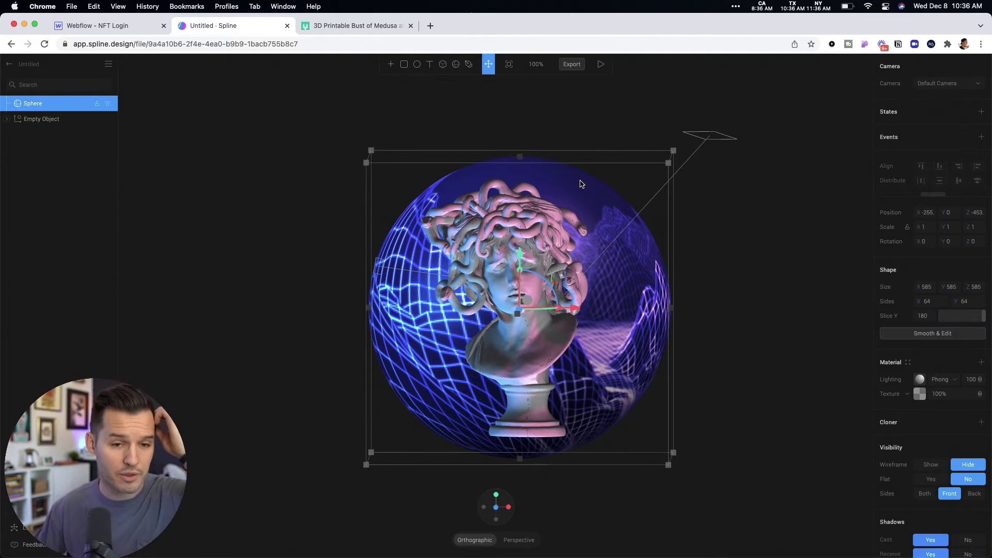
Step: Add a sphere State 1 with Rotation X 24 and Scale 1.2
left_click(983, 113)
left_click(917, 132)
left_click(918, 145)
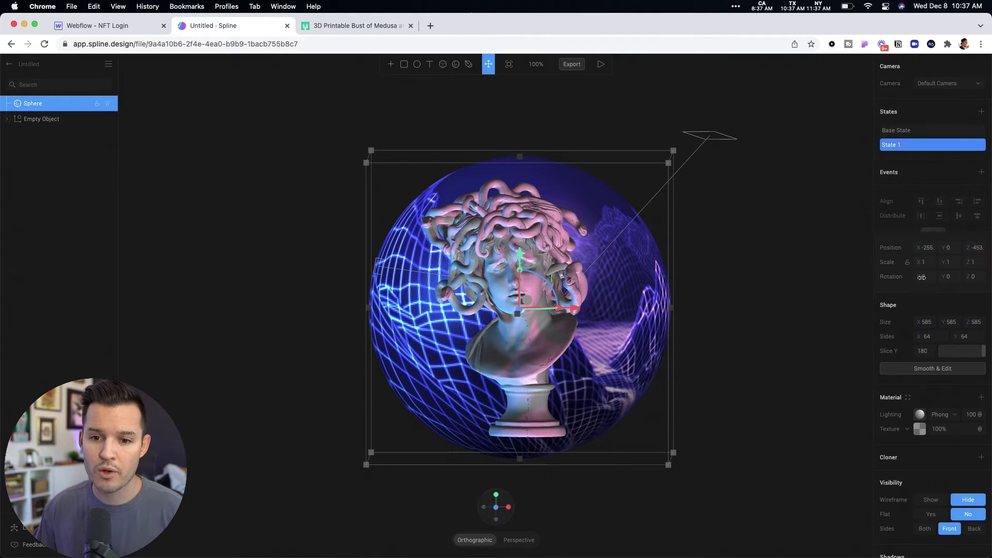
left_click_drag(920, 278, 937, 277)
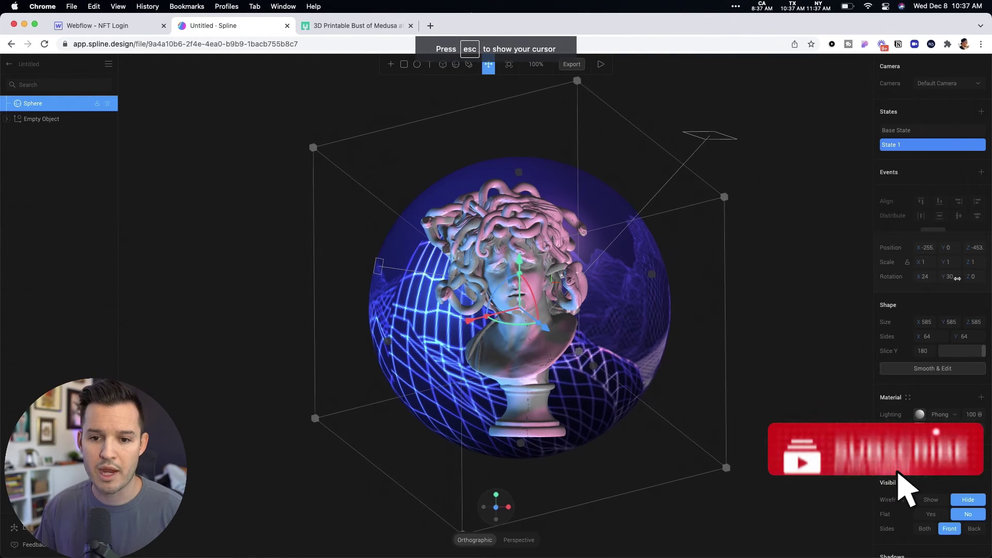
left_click(935, 264)
type("2")
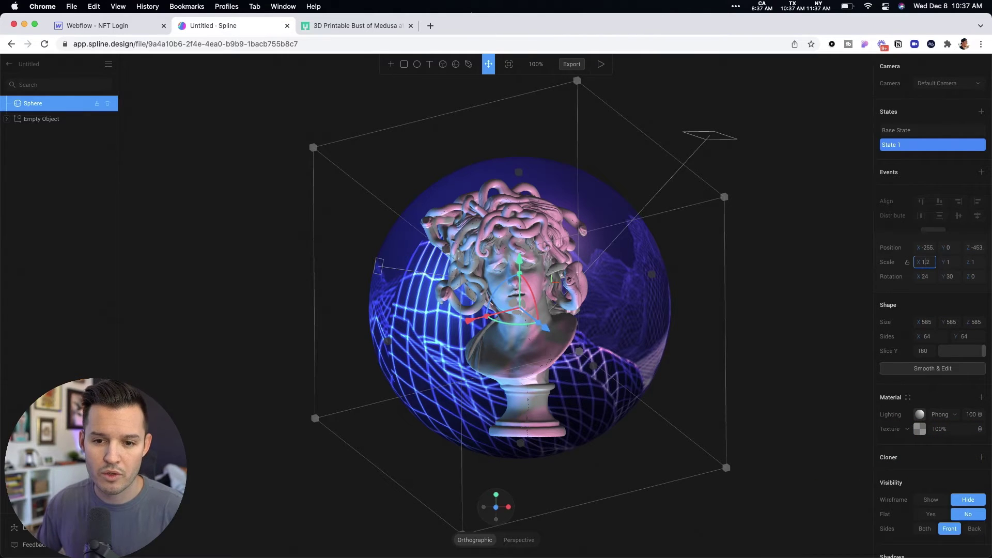
key("Return")
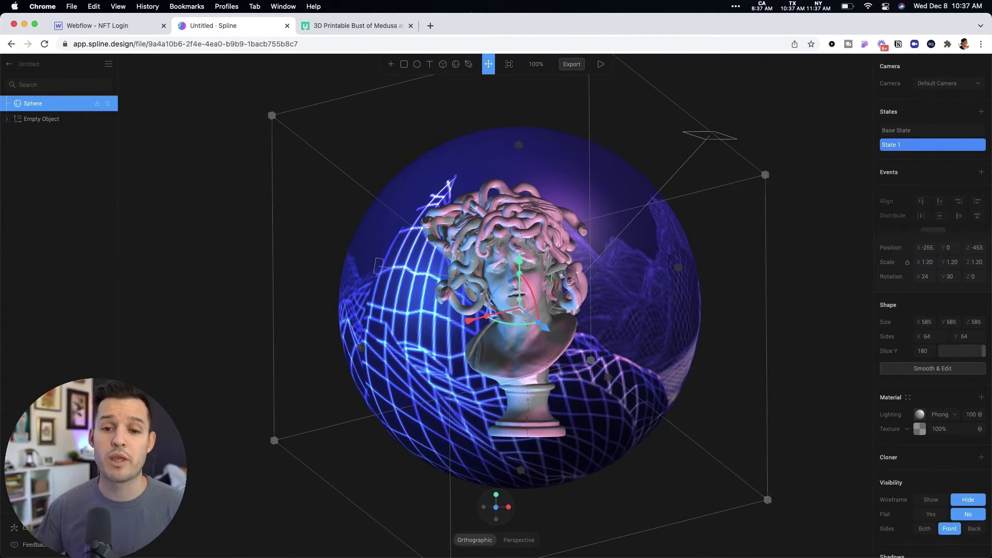
Step: Add a Mouse Hover event on the base state that switches the sphere to State 1
left_click(956, 132)
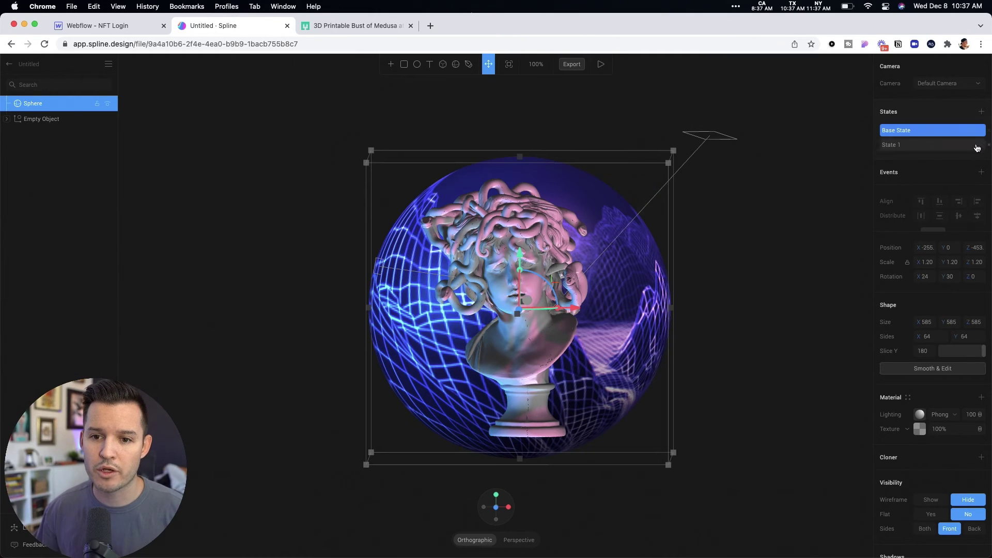
left_click(982, 172)
left_click(959, 191)
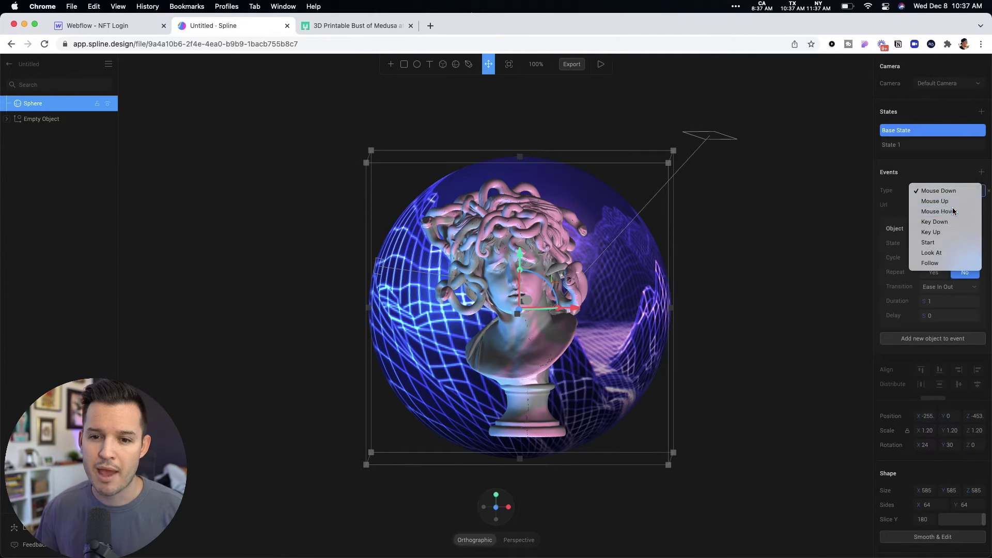
left_click(956, 211)
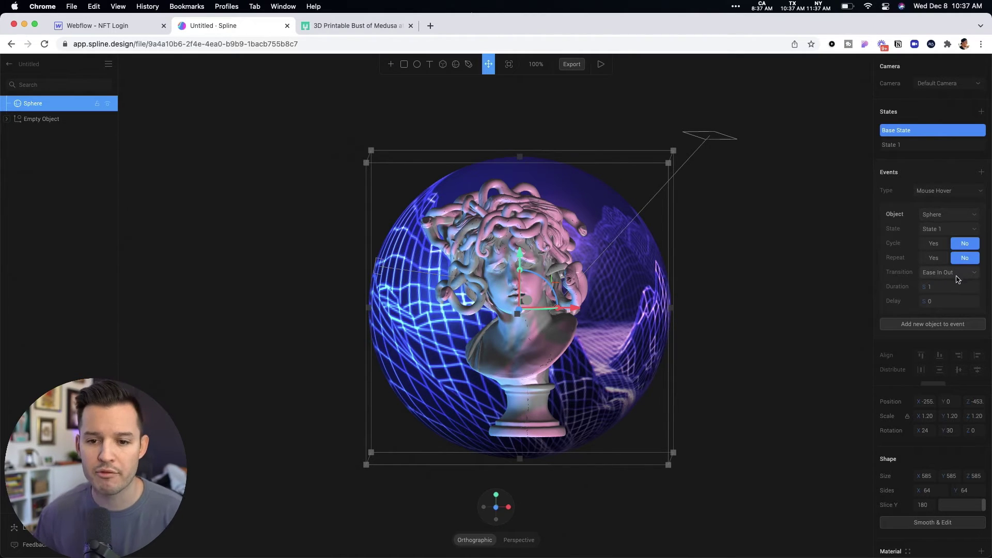
Step: Test the sphere's hover effect in play mode, then nudge the bust slightly along X
left_click(600, 64)
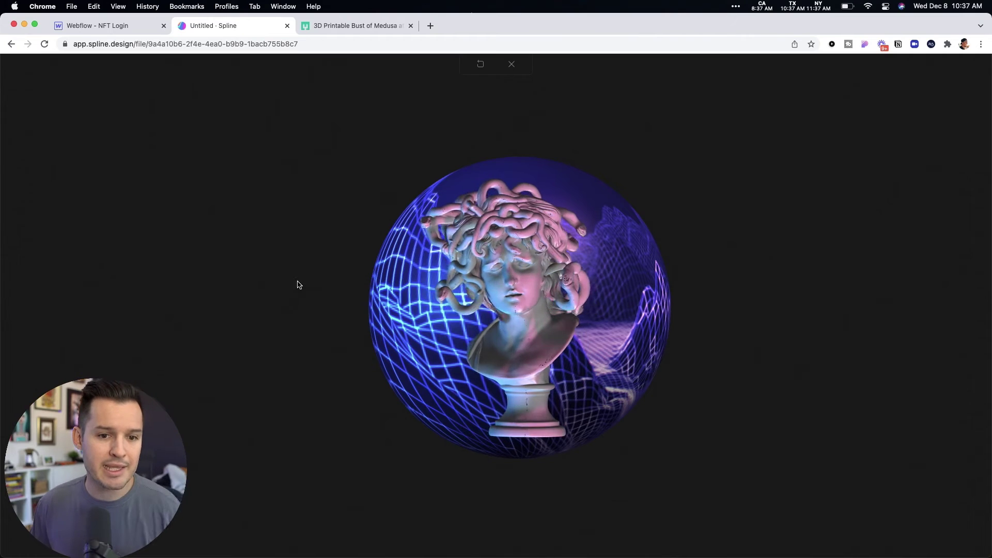
left_click(511, 64)
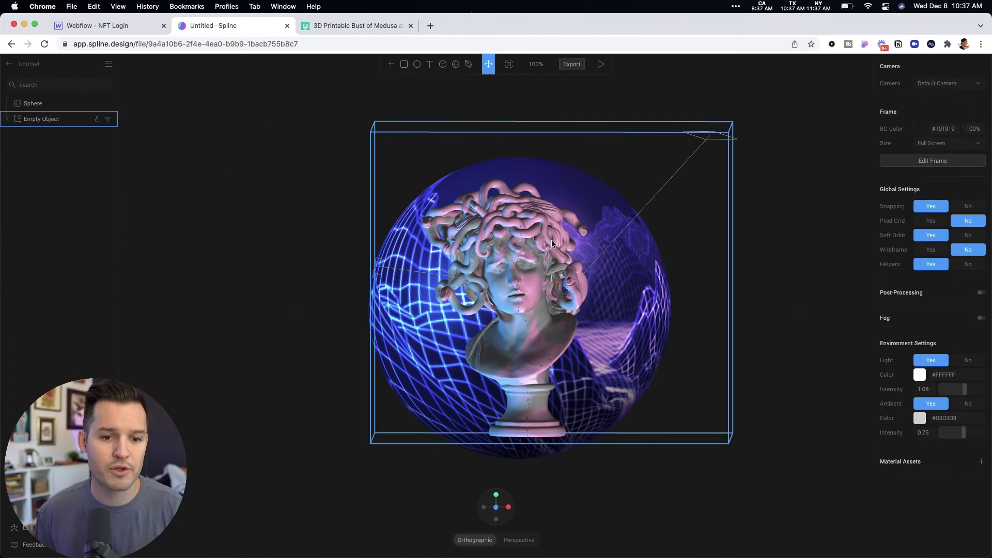
left_click(563, 240)
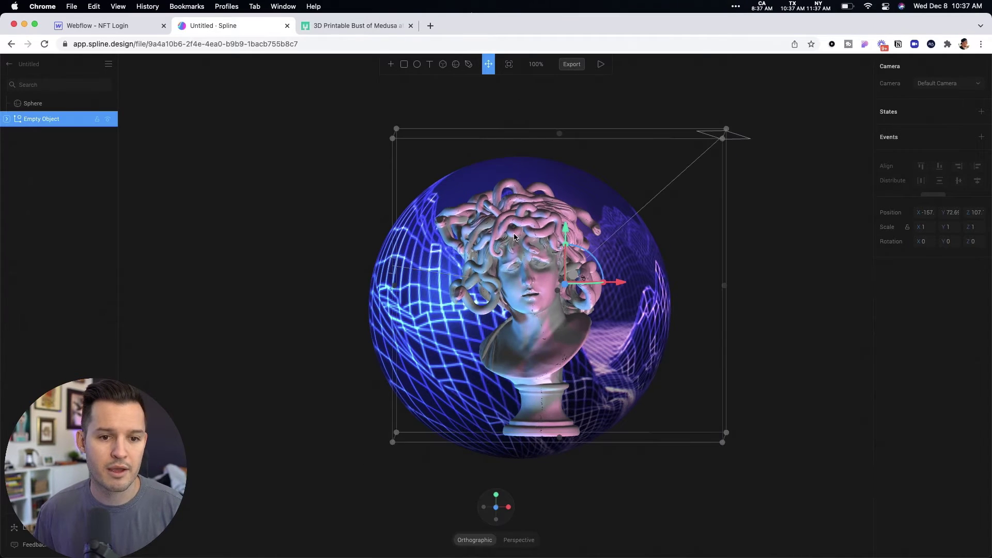
left_click_drag(604, 283, 620, 287)
left_click(744, 256)
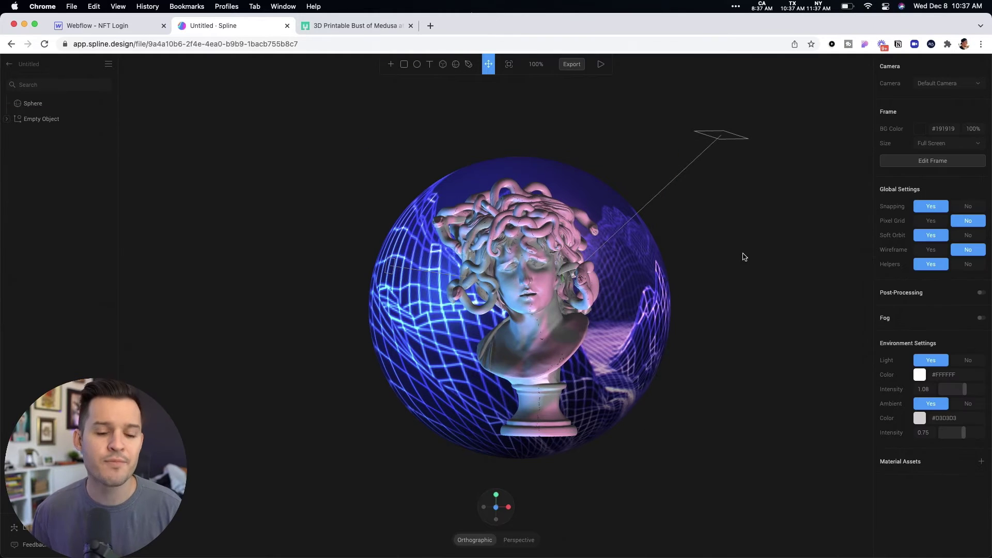
key("ctrl+Left")
key("ctrl+Right")
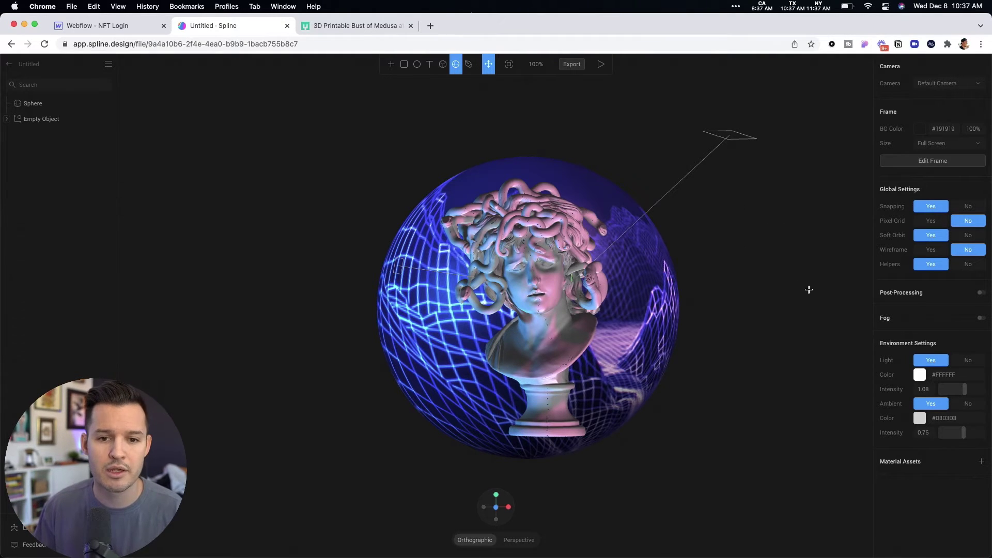
Step: Draw a second sphere to the right of the bust
left_click(820, 306)
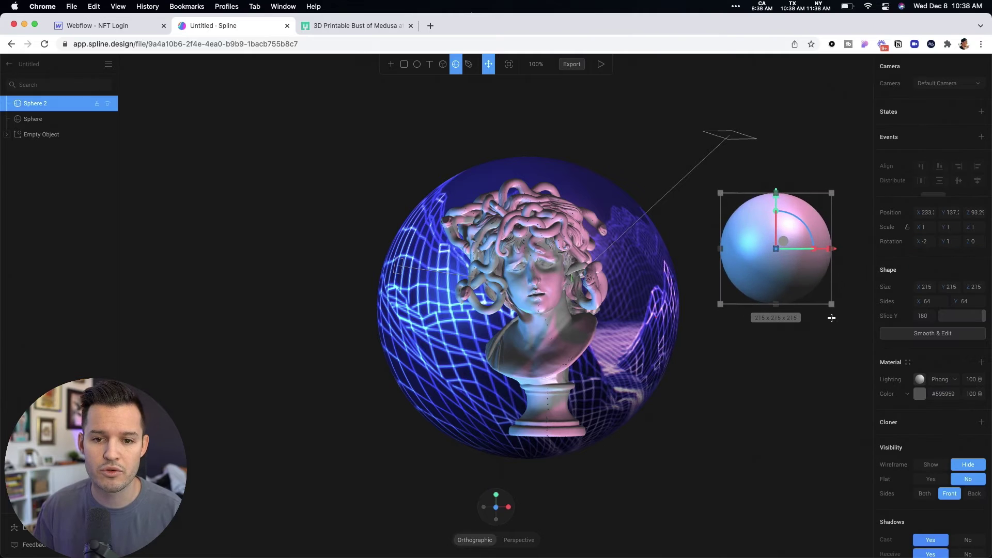
left_click_drag(831, 318, 835, 321)
scroll(804, 401, "right", 5)
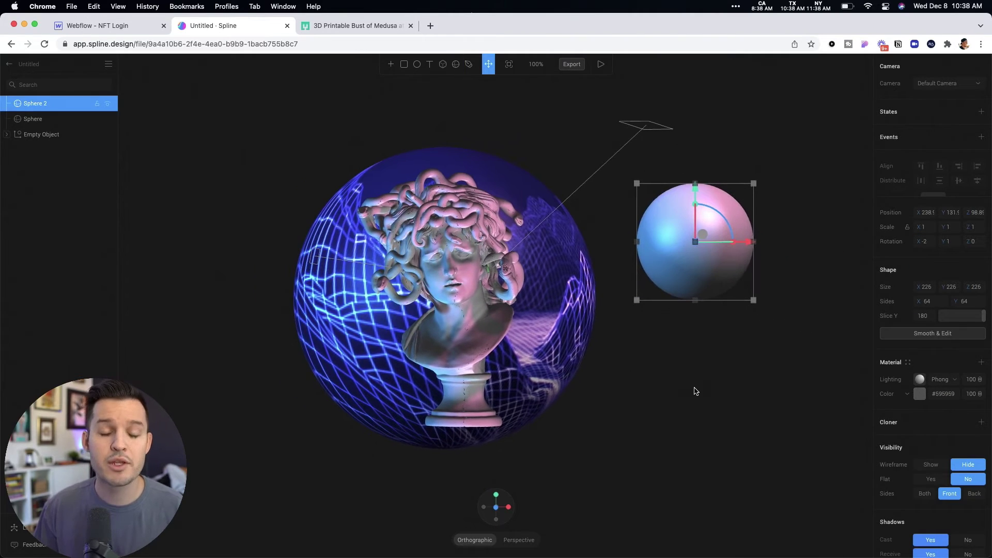
Step: Switch Sphere 2's Color layer to Texture using the 198017.jpg swirl image
left_click(909, 395)
left_click(909, 394)
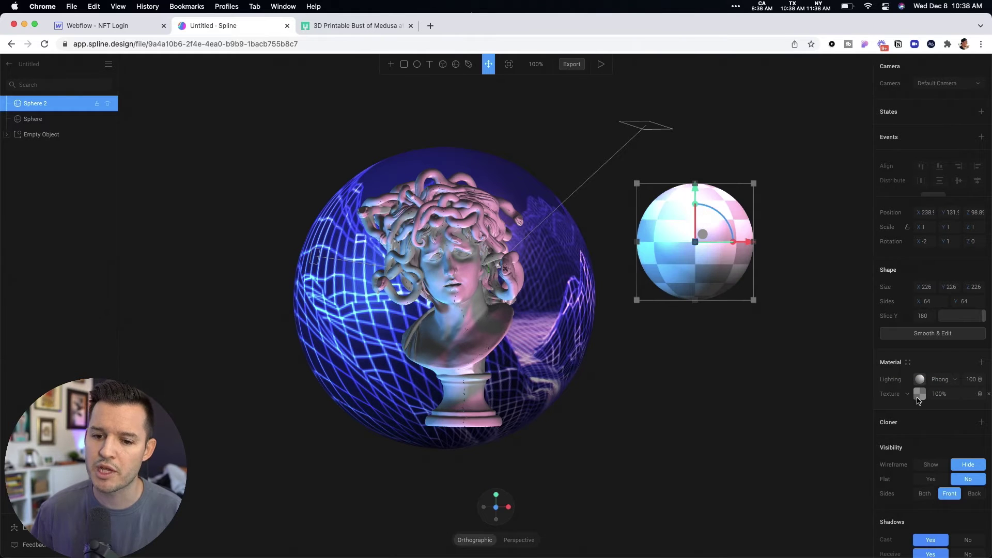
left_click(920, 394)
left_click(923, 416)
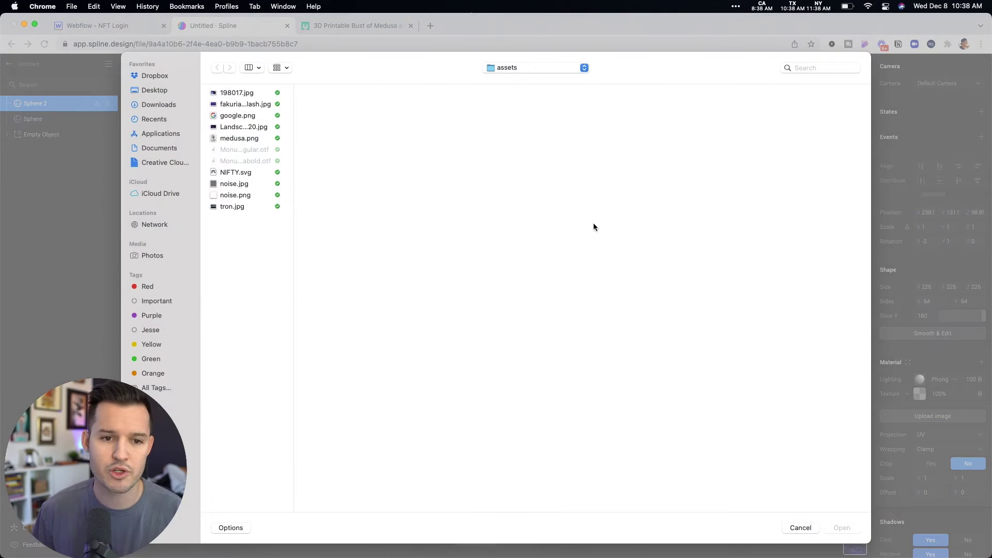
left_click(230, 93)
double_click(235, 93)
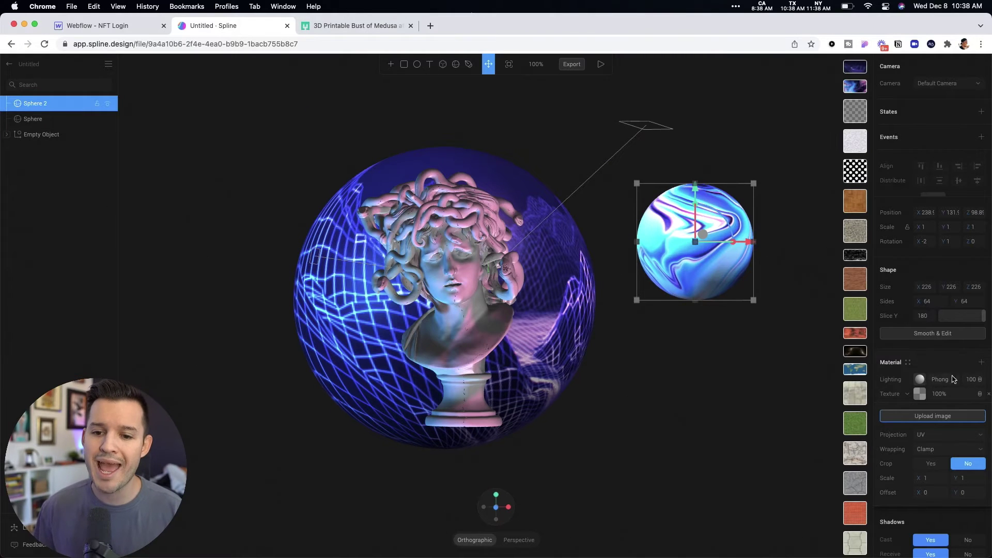
left_click(969, 360)
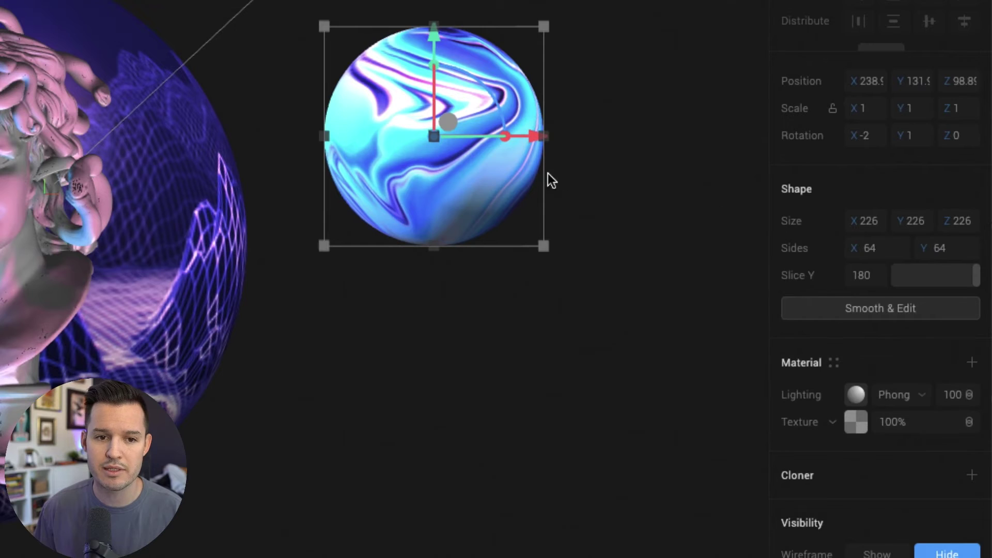
middle_click_drag(547, 173, 732, 308)
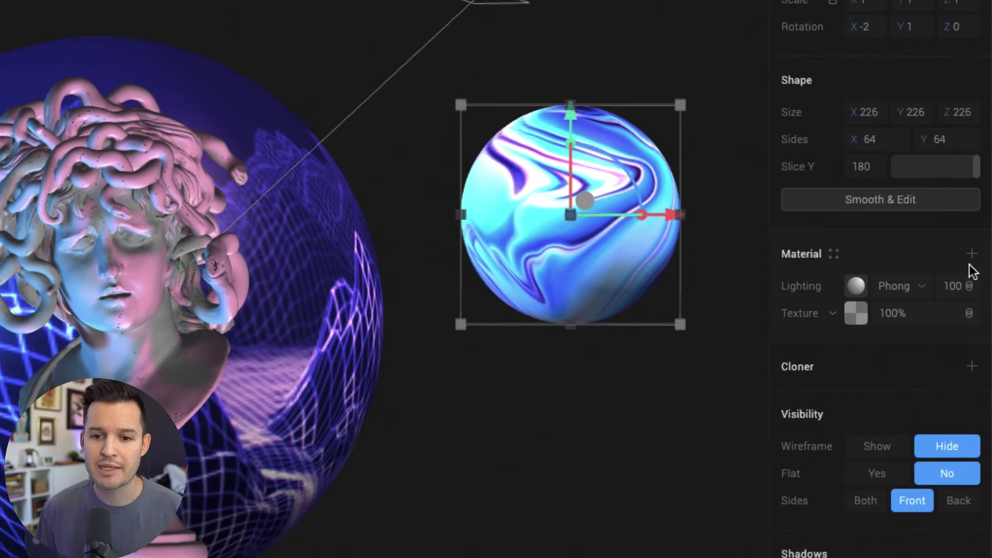
Step: Add a Displace material layer below Lighting with displacement 33.22
left_click(972, 254)
left_click(833, 286)
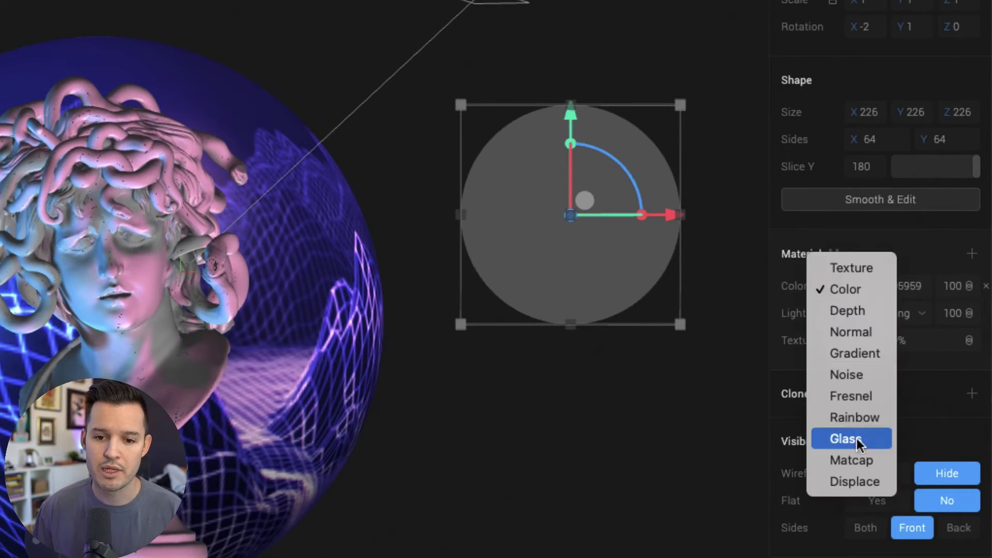
left_click(854, 479)
left_click_drag(803, 295, 800, 318)
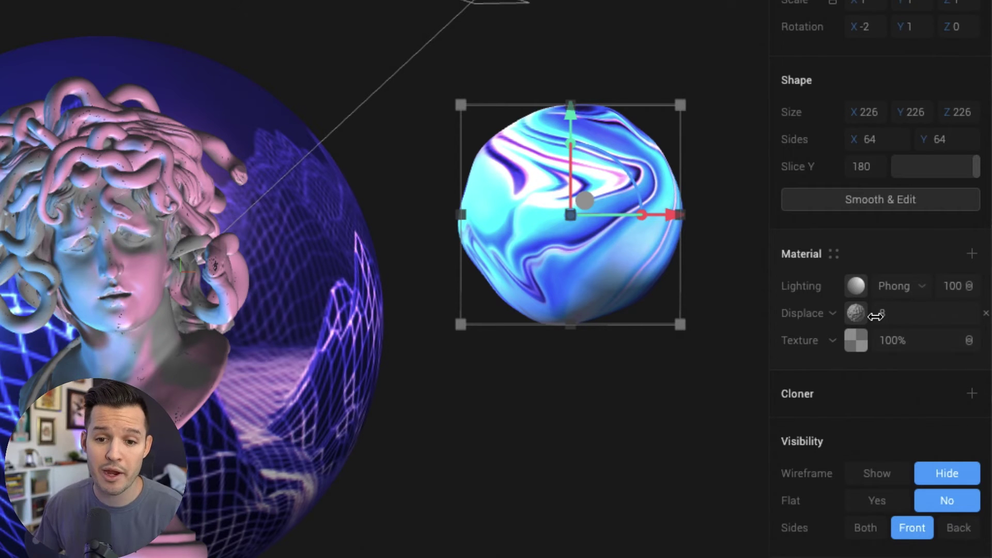
mouse_move(873, 314)
left_mouse_down()
mouse_move(853, 313)
mouse_move(919, 312)
mouse_move(819, 315)
mouse_move(930, 315)
mouse_move(858, 314)
mouse_move(898, 315)
mouse_move(871, 315)
left_mouse_up()
Step: Set the blob's lighting to Physical with intensity 20
left_click(923, 293)
left_click(872, 306)
left_click(946, 288)
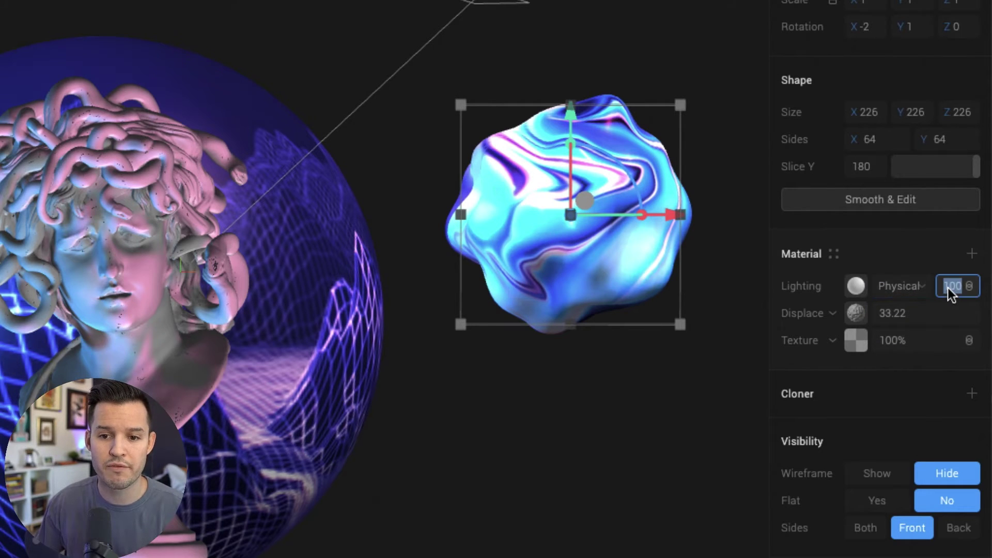
type("0")
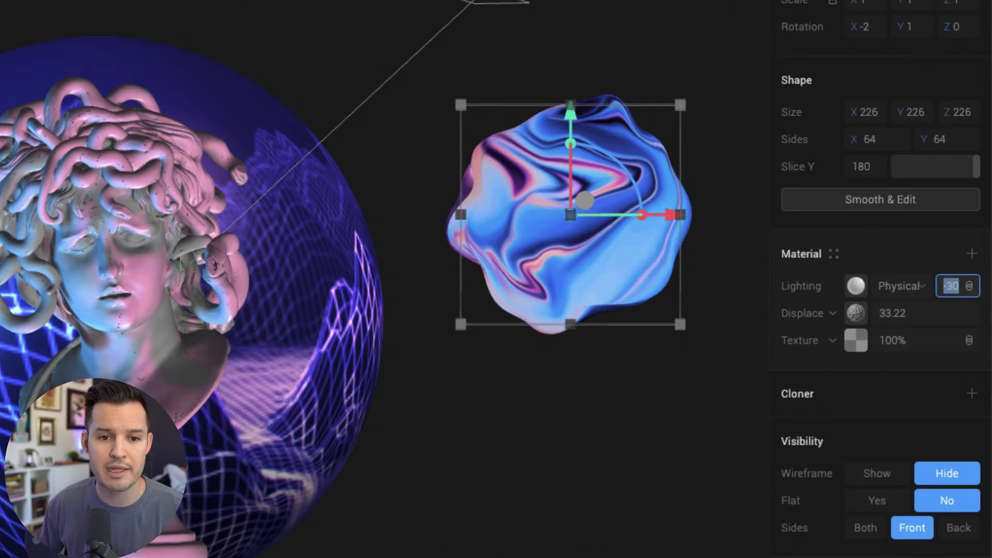
key("shift+Up")
key("shift+Up")
key("shift+Up")
key("shift+Up")
key("shift+Up")
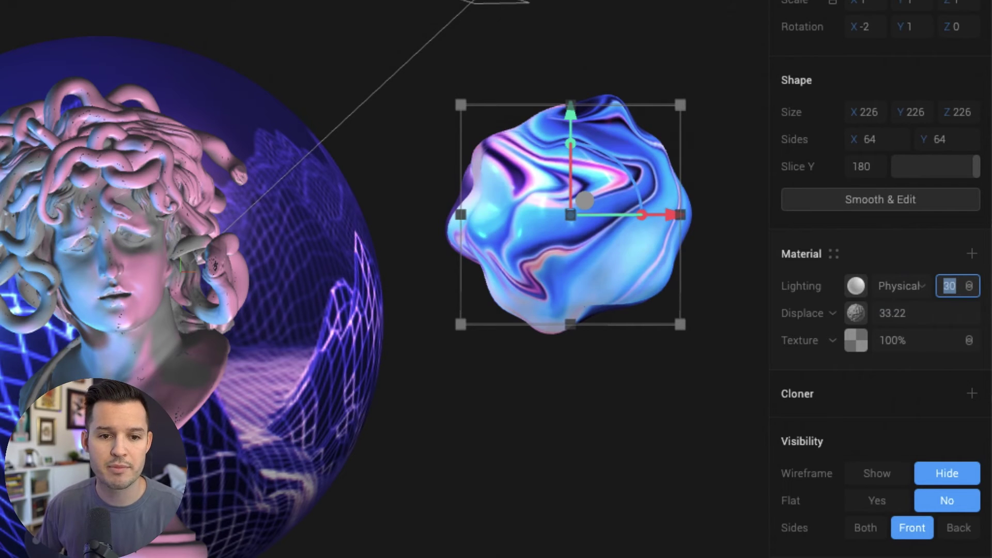
key("shift+Down")
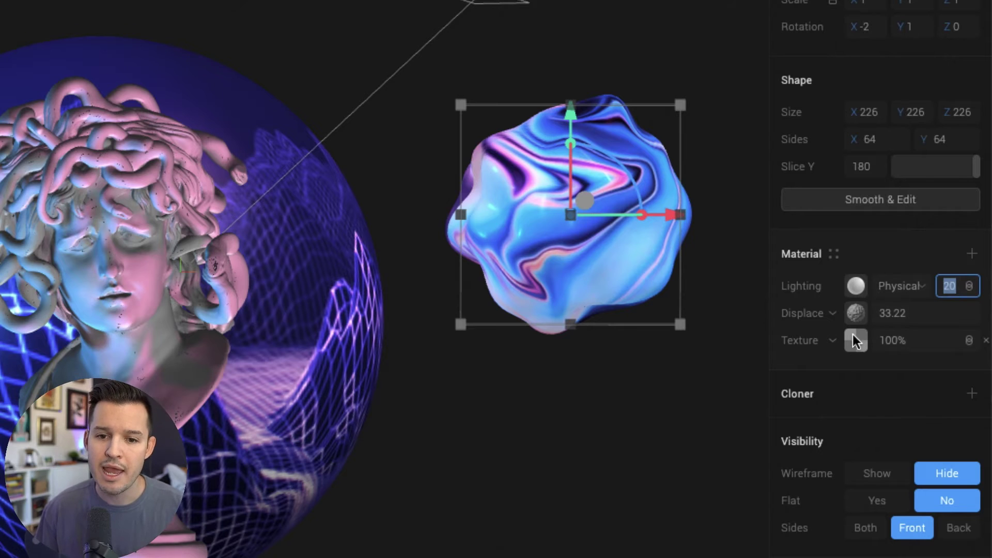
Step: Set the displacement Scale to 11.73 and Movement to 1.43
left_click(855, 313)
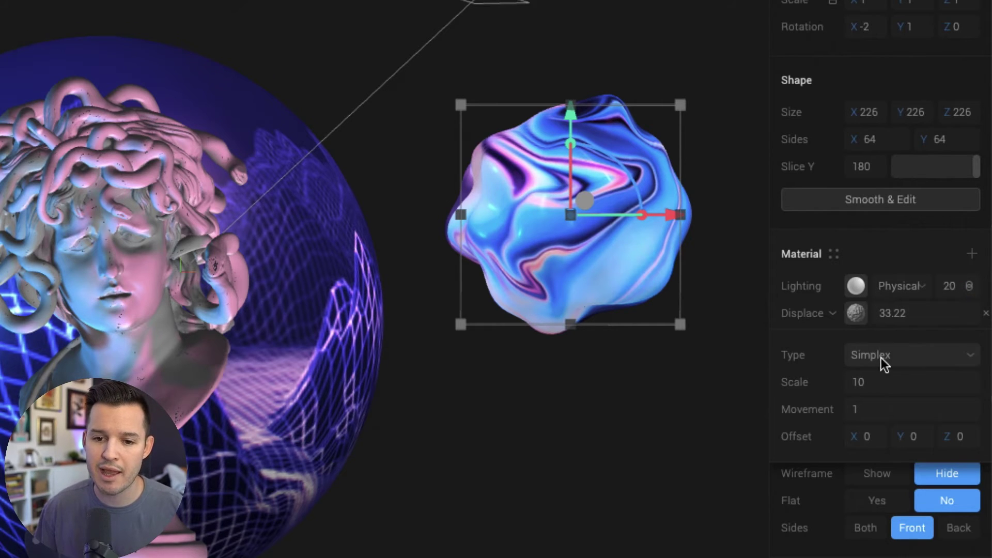
left_click_drag(844, 384, 991, 383)
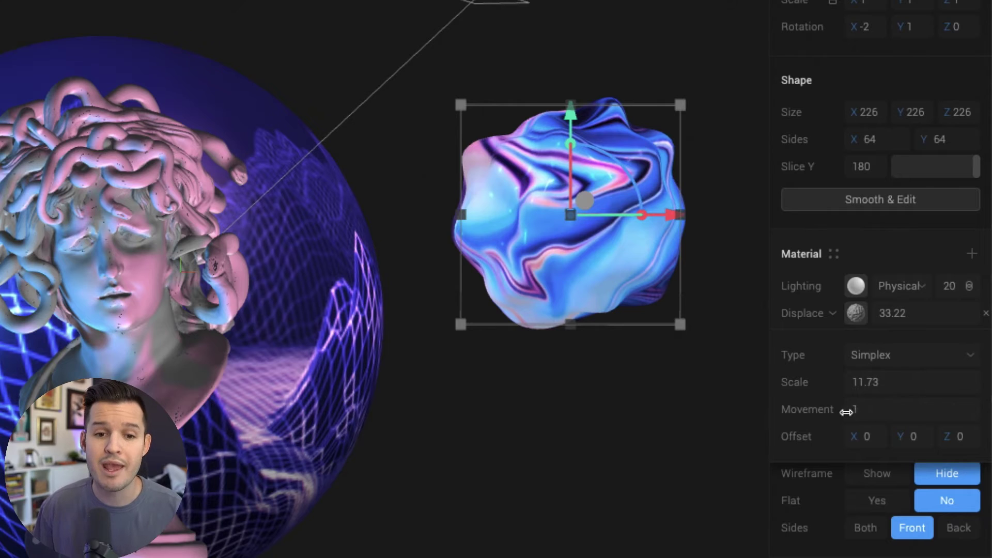
left_click_drag(846, 412, 846, 412)
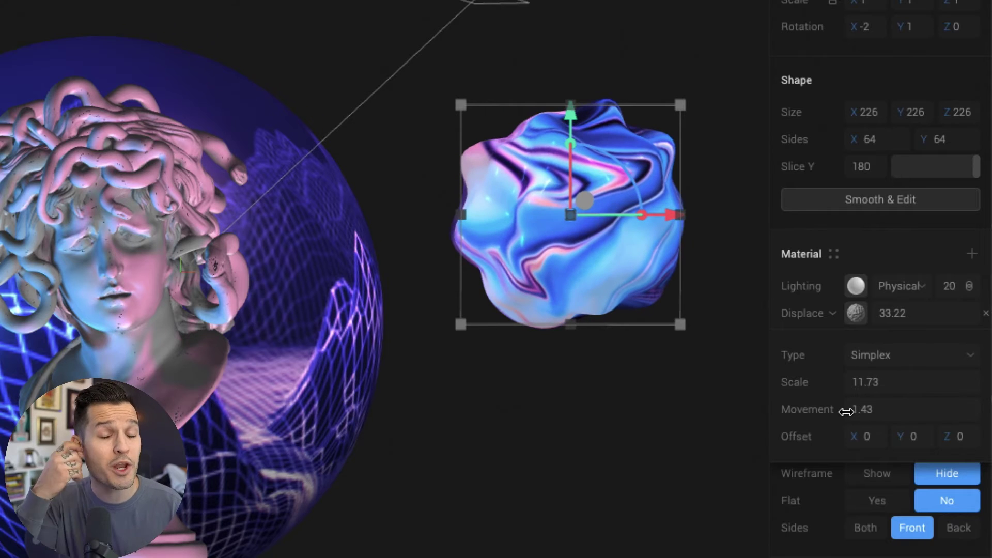
left_click(687, 412)
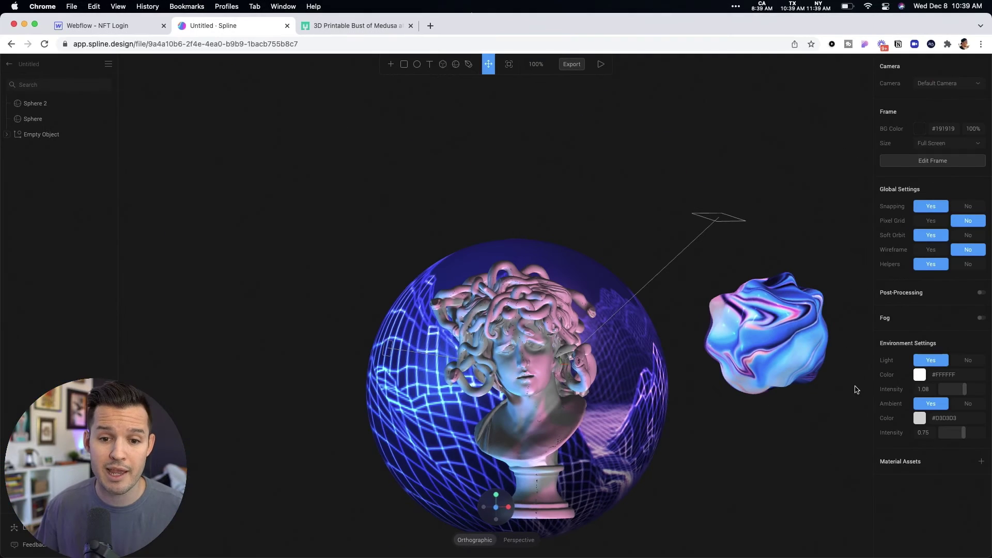
Step: Reposition the blob sphere beside the bust's upper side
left_click(617, 257)
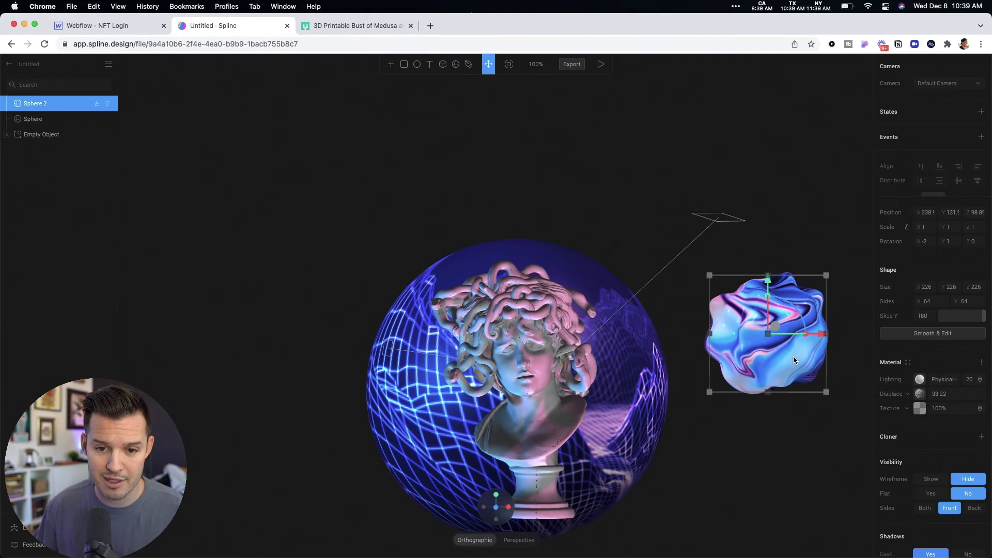
left_click_drag(794, 361, 645, 308)
left_click(662, 372)
left_click_drag(733, 365, 671, 285)
left_click(566, 203)
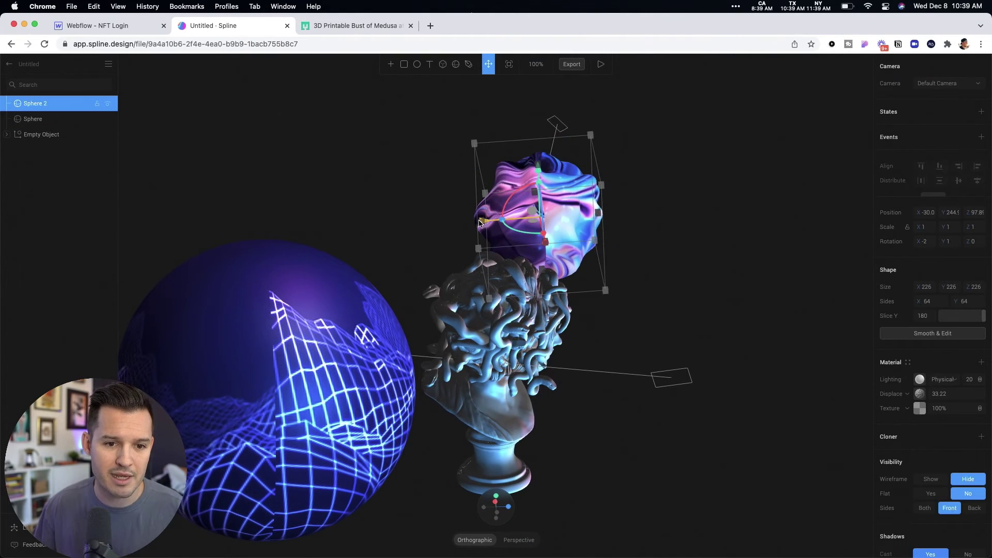
left_click_drag(480, 222, 356, 199)
left_click_drag(676, 231, 598, 213)
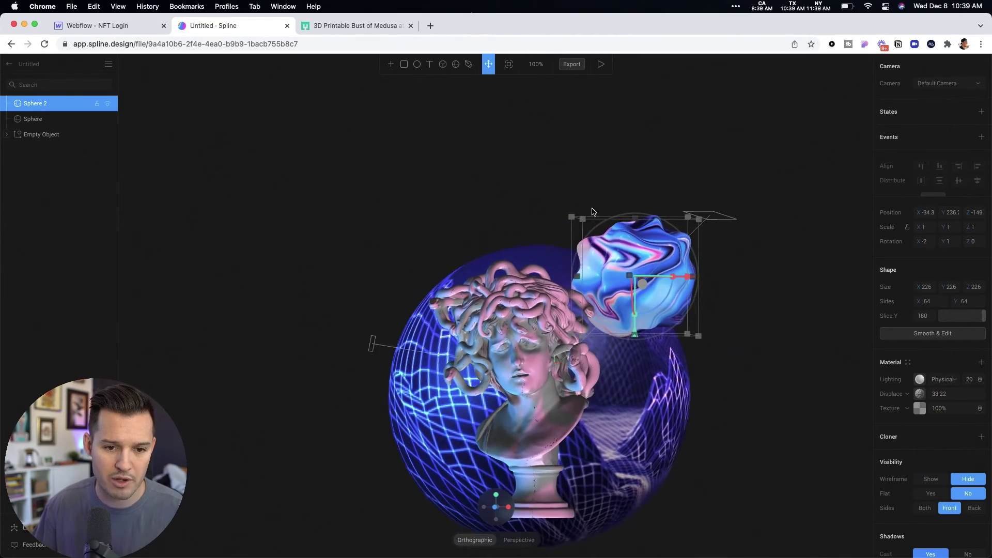
Step: Shrink the blob to about 169 and lower it slightly beside Medusa's head
scroll(709, 388, "down", 5)
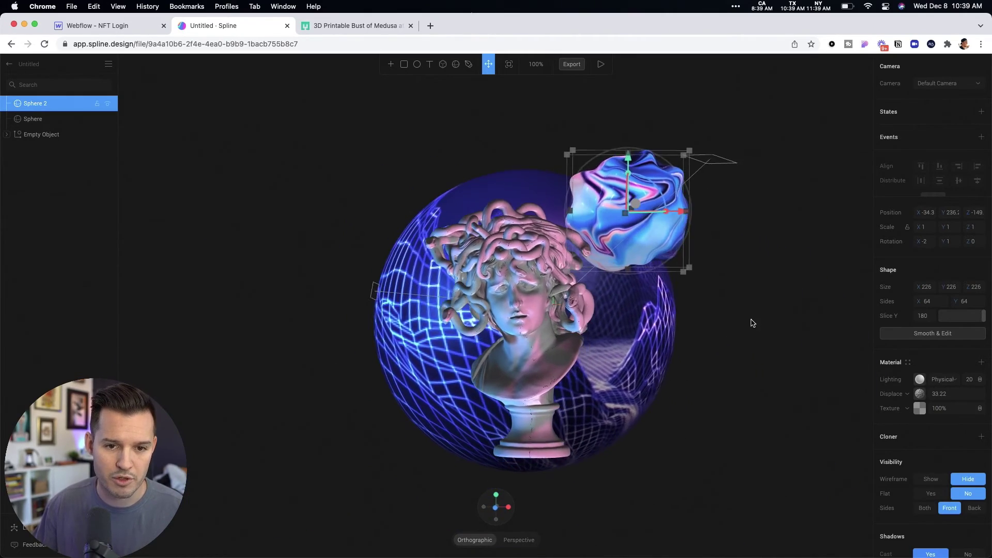
left_click_drag(685, 274, 672, 259)
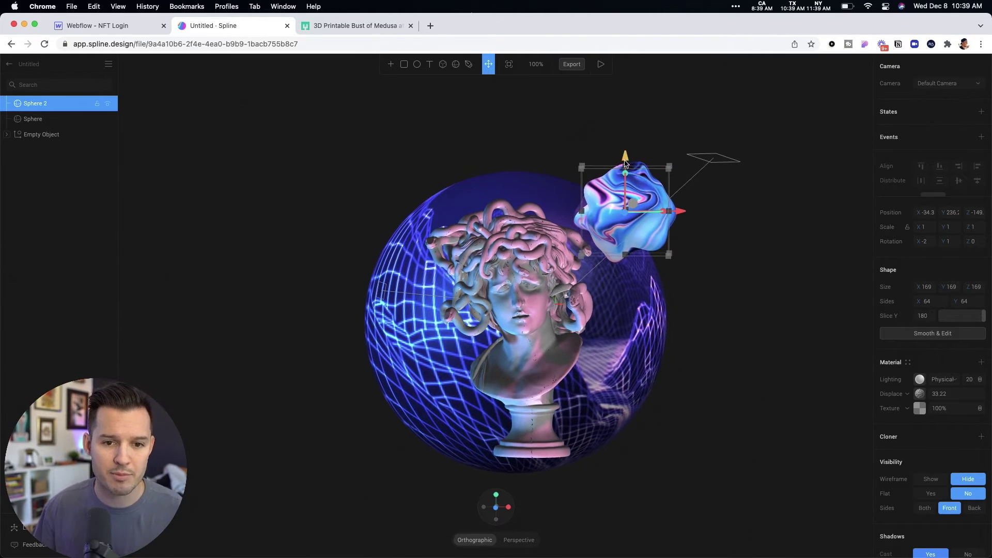
left_click_drag(626, 158, 675, 191)
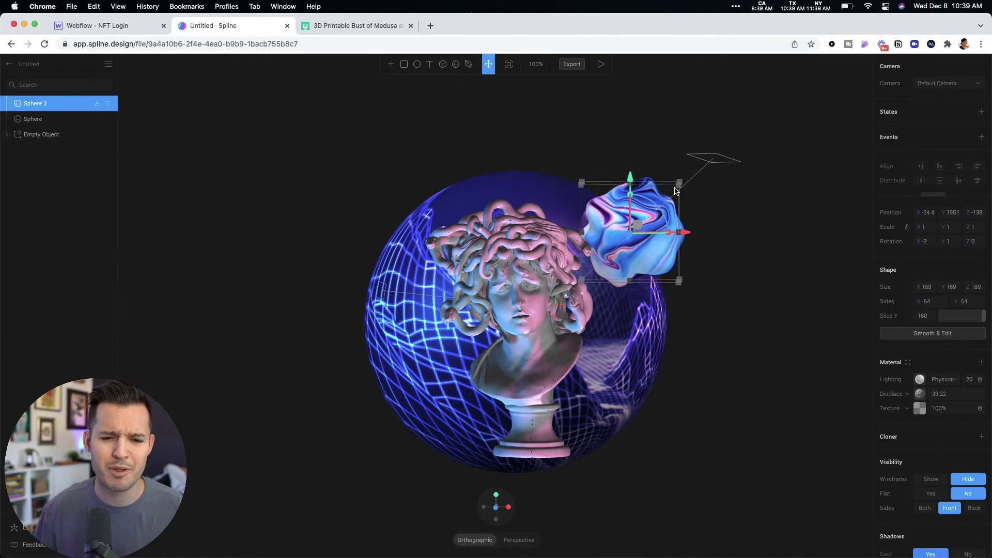
Step: Add State 1 to the blob sphere with Displace Movement raised to about 25.89
left_click(982, 112)
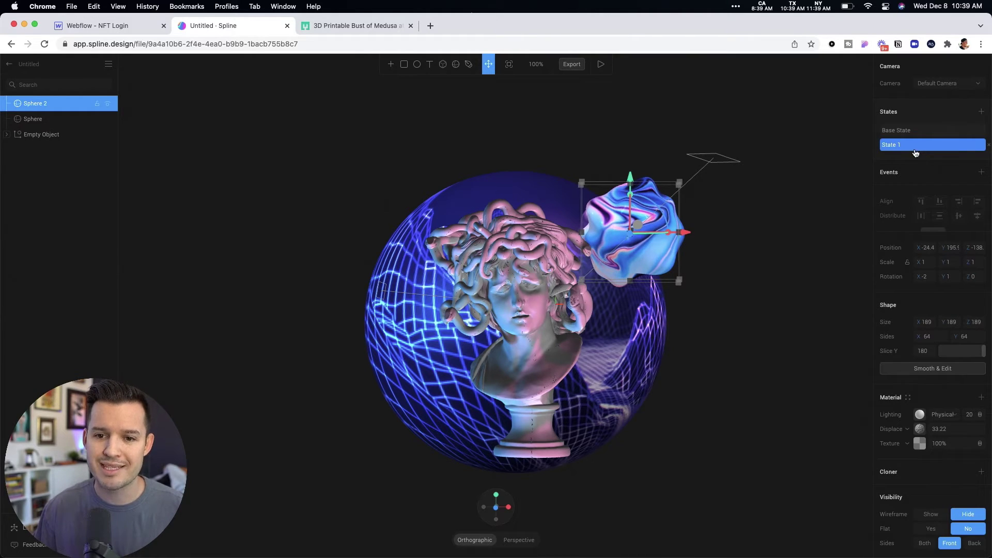
left_click(913, 136)
left_click(913, 145)
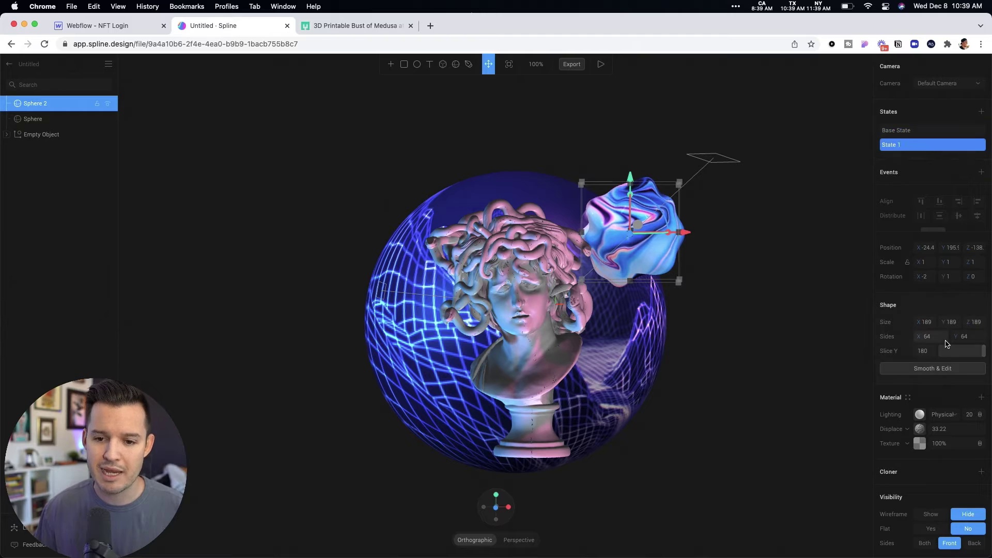
left_click(919, 430)
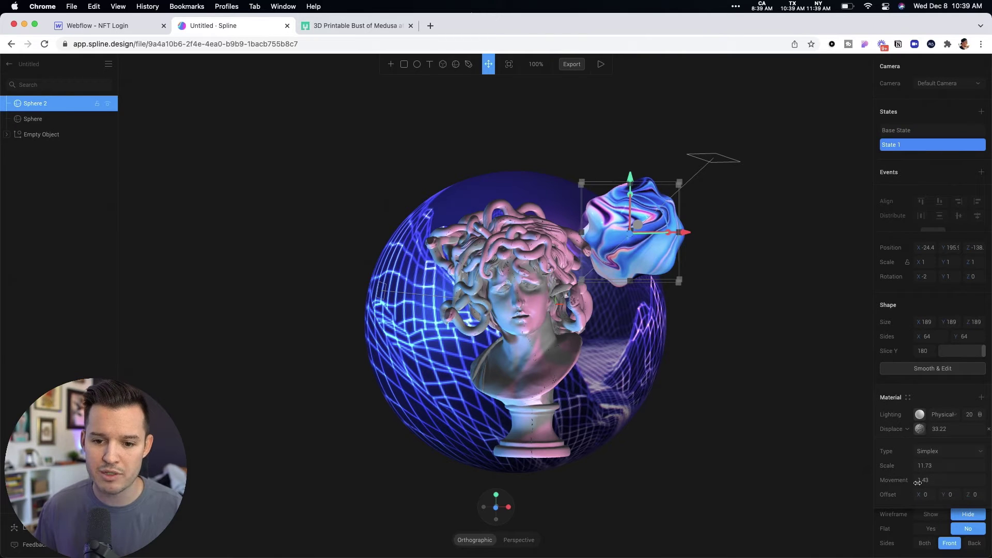
left_click_drag(917, 483, 956, 483)
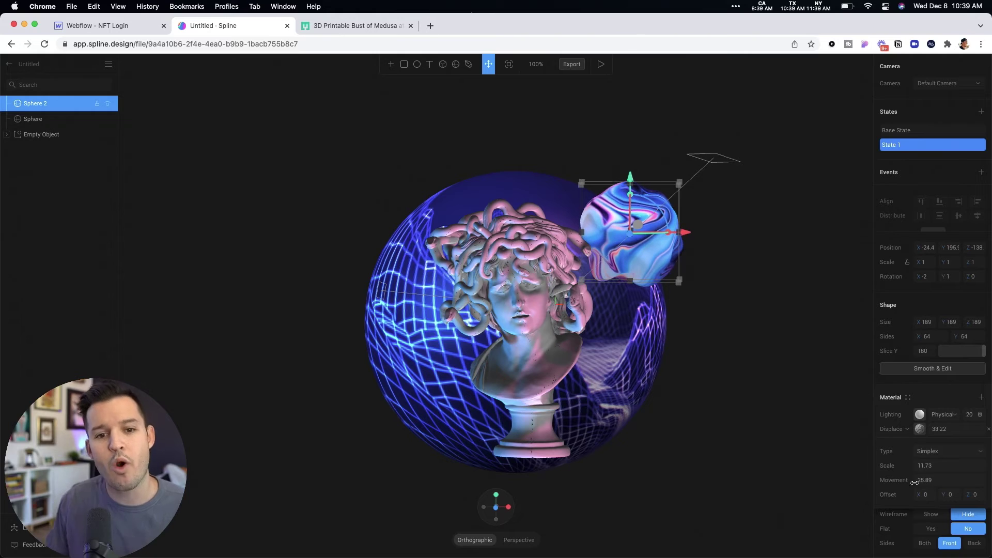
left_click(900, 130)
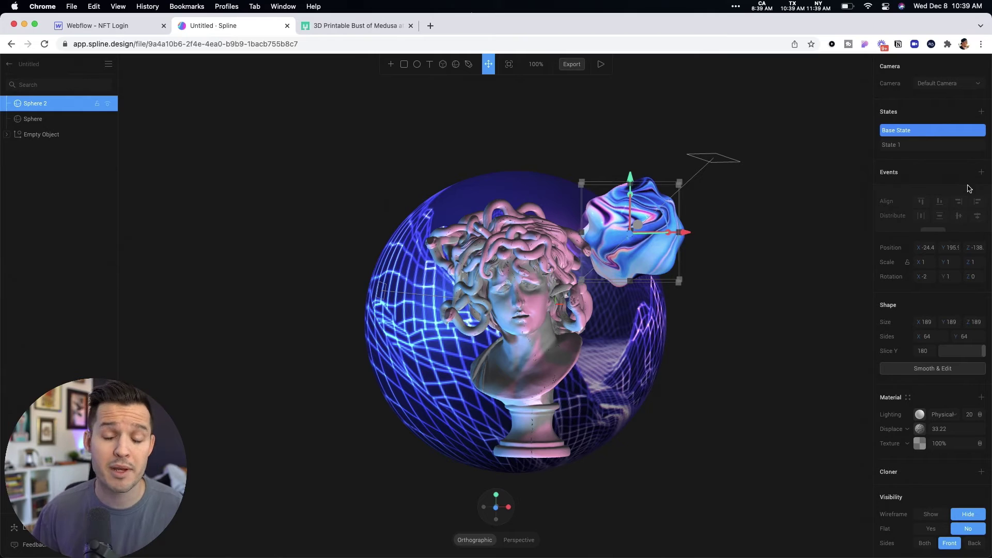
Step: Add a Start event moving the blob to State 1, with Cycle, Rewind and Repeat on, over 7 seconds
left_click(982, 176)
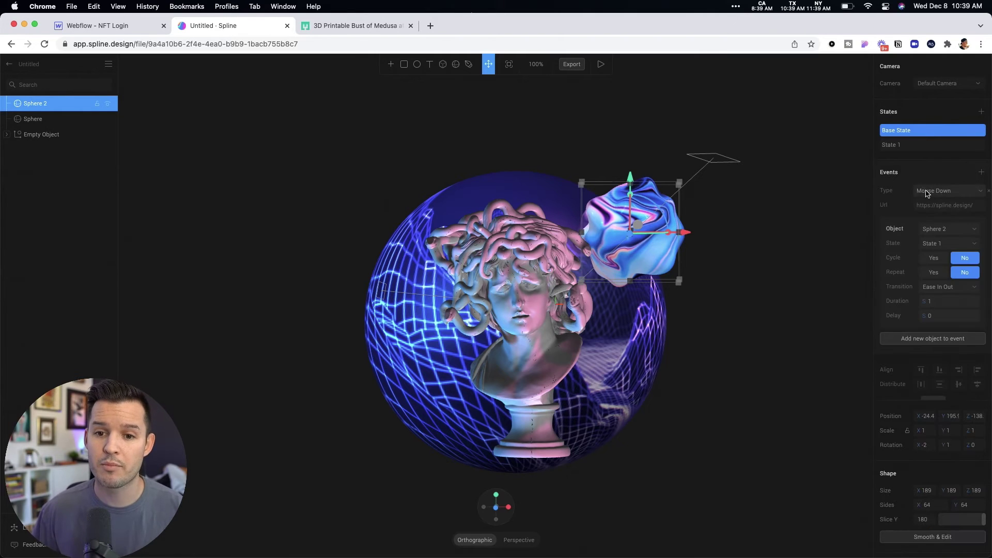
left_click(948, 190)
left_click(949, 243)
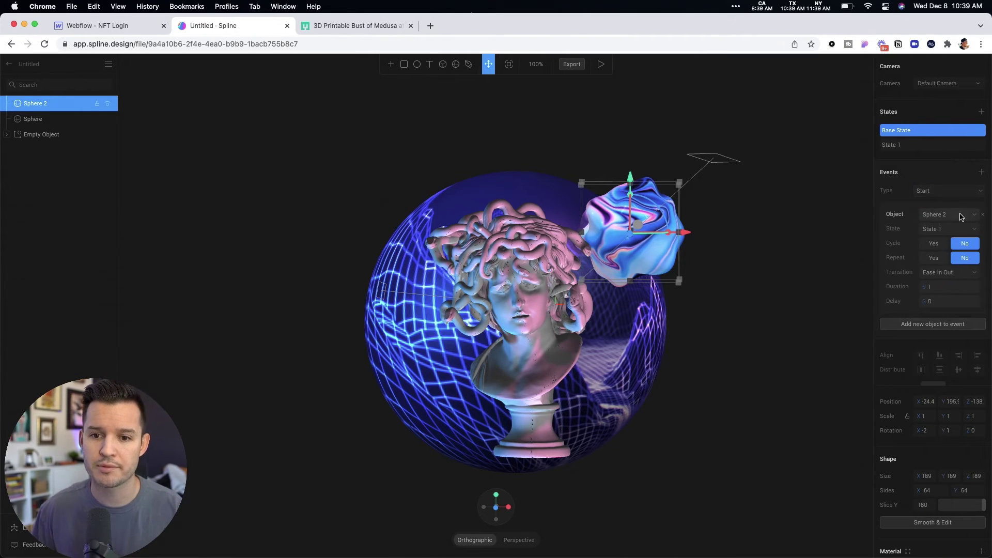
left_click(936, 244)
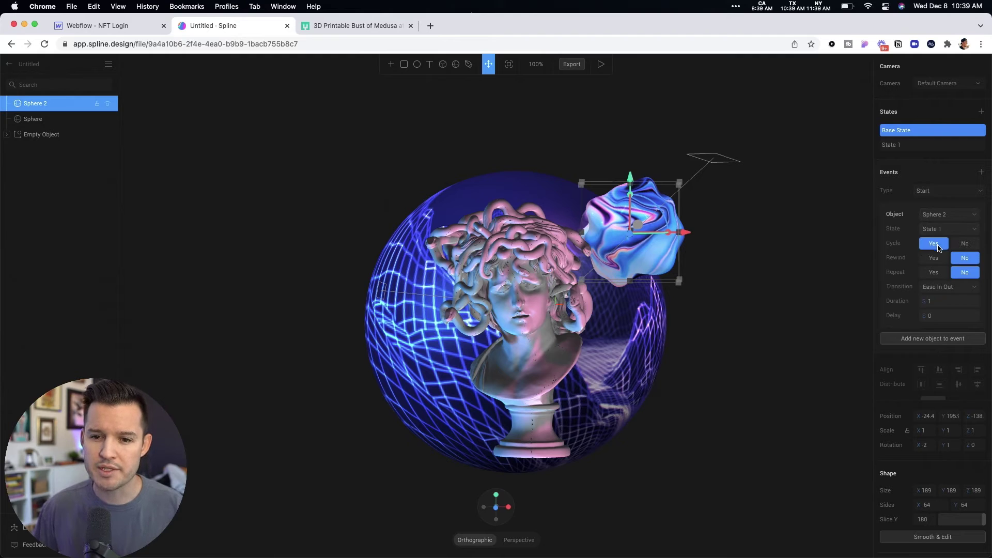
left_click(939, 258)
left_click(939, 272)
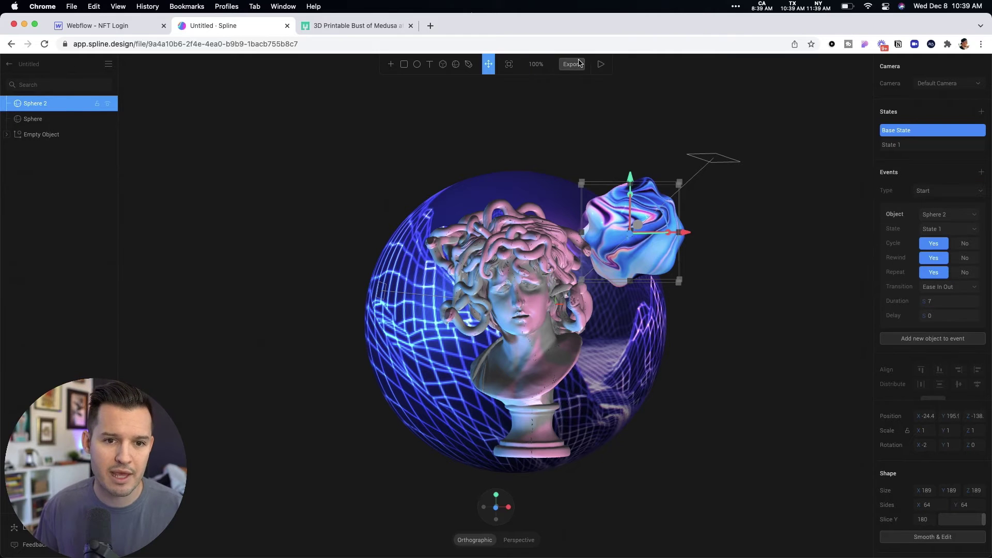
Step: Play a preview of the animated scene, then return to the editor
left_click(600, 64)
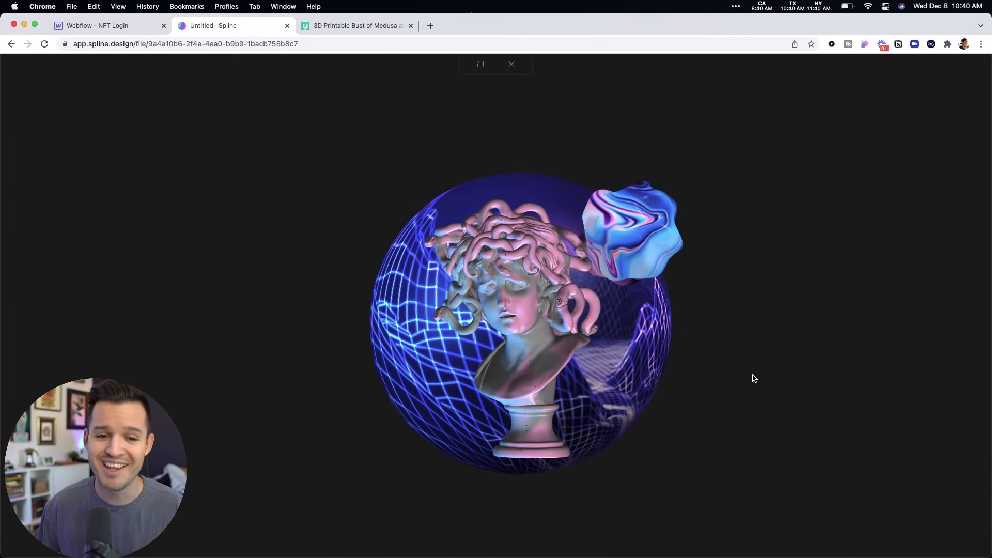
left_click(511, 64)
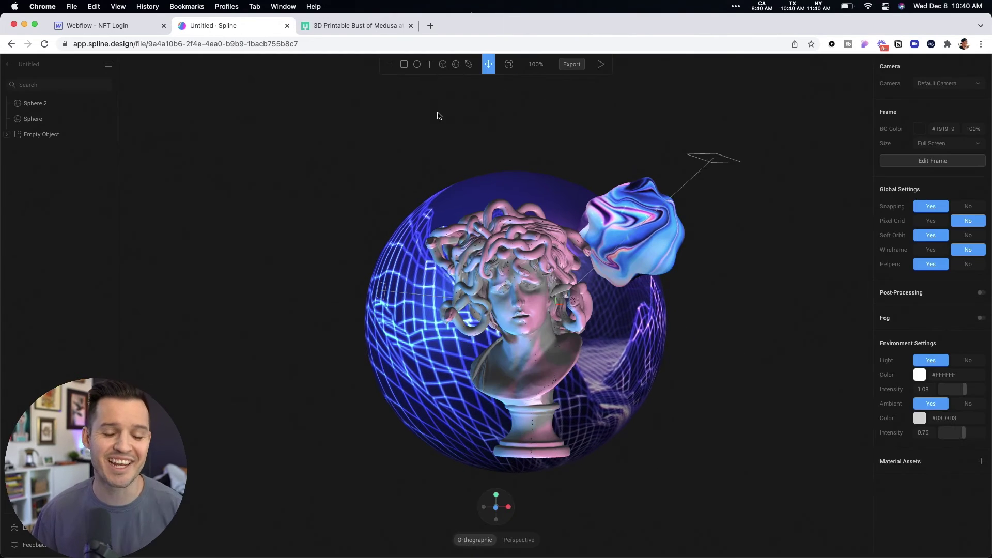
left_click_drag(269, 176, 226, 193)
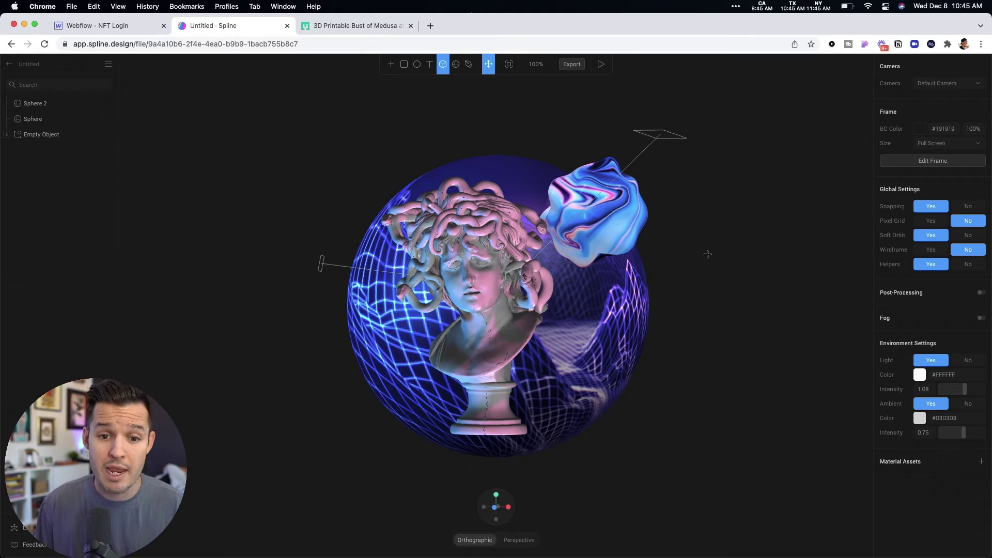
Step: Place a new cube right of the bust, tilt it slightly and move it further right
left_click(755, 307)
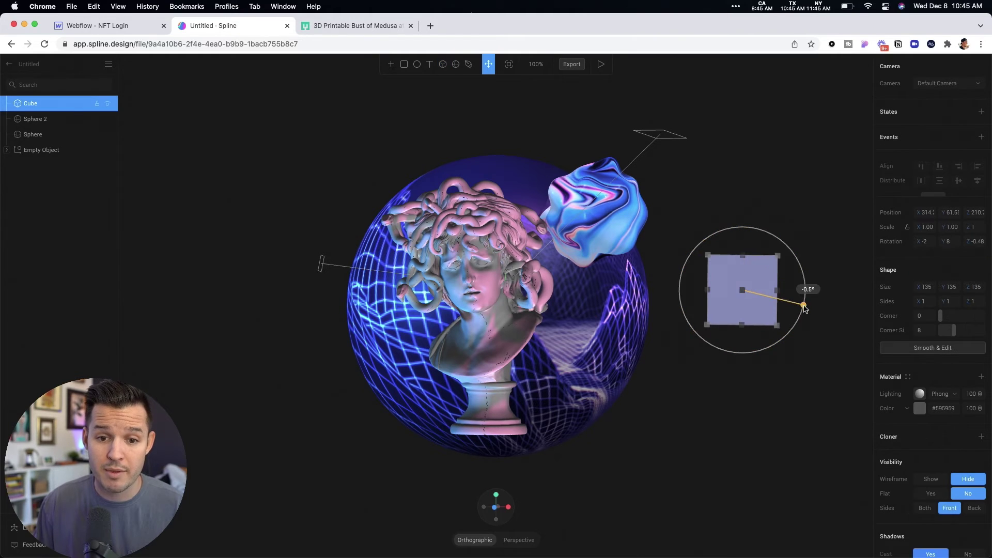
left_click_drag(803, 289, 798, 307)
left_click_drag(824, 255, 813, 259)
right_click_drag(819, 256, 646, 246)
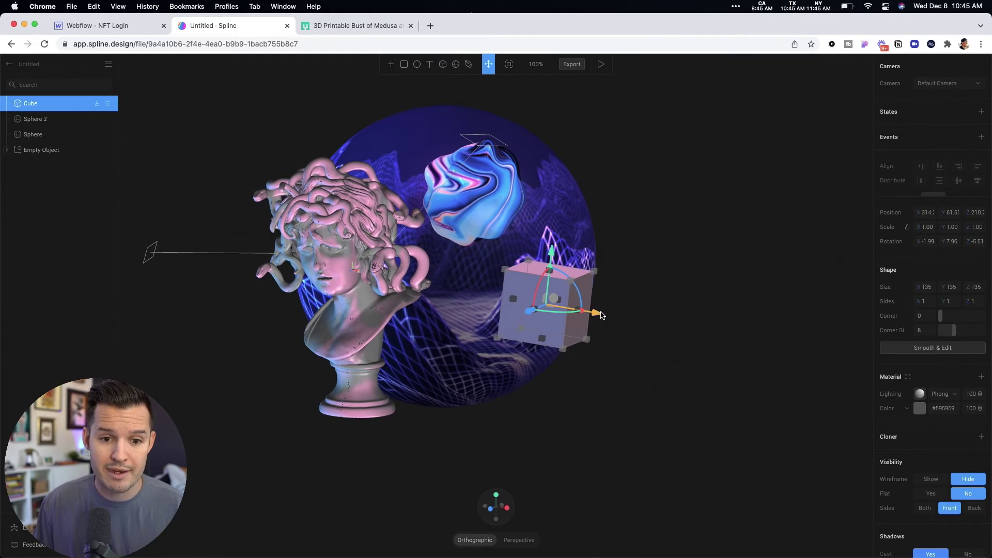
left_click_drag(599, 315, 755, 332)
scroll(760, 250, "right", 3)
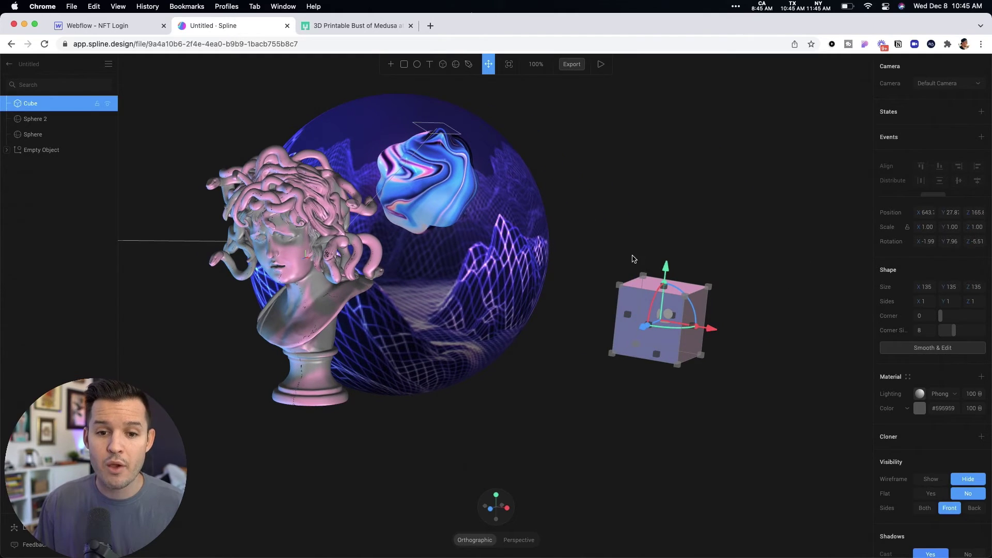
Step: Convert the cube to a Smooth & Edit mesh with Subdivision 0
left_click_drag(593, 232, 904, 365)
left_click(658, 321)
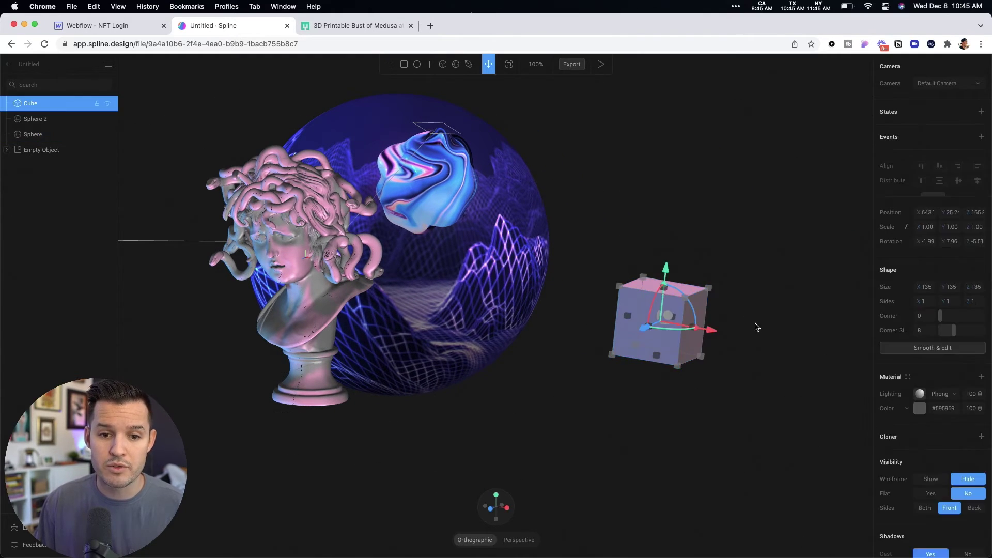
left_click(926, 350)
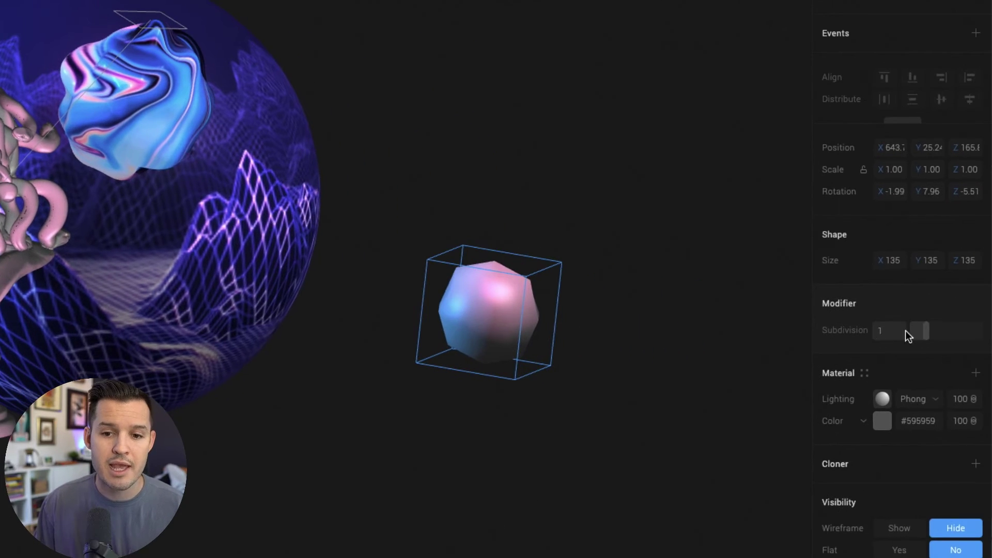
left_click_drag(924, 332, 842, 335)
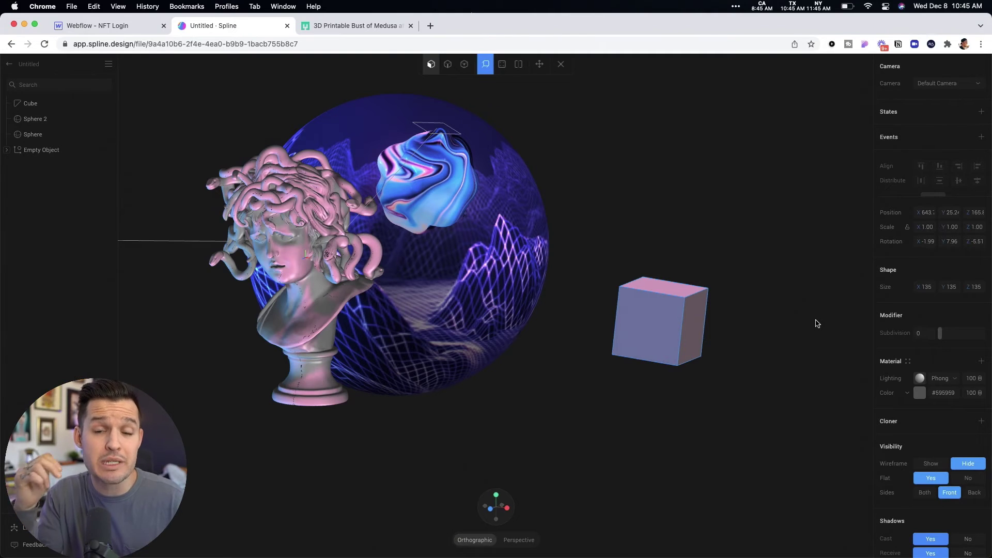
Step: In the cube's mesh edit mode, extrude its right face outward and its top face upward into an L
key("Escape")
left_click(773, 322)
left_click(652, 305)
double_click(645, 305)
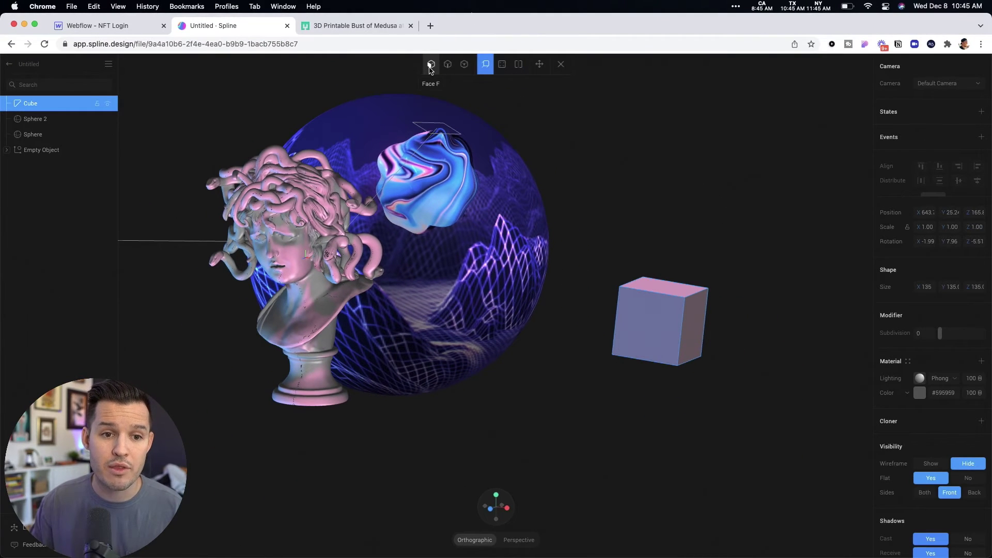
left_click(704, 328)
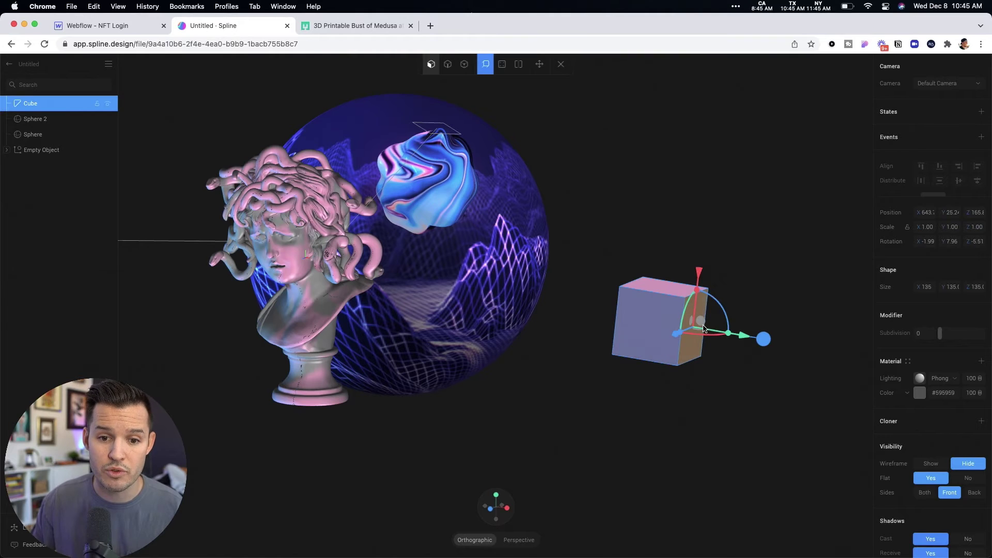
left_click_drag(768, 342, 830, 350)
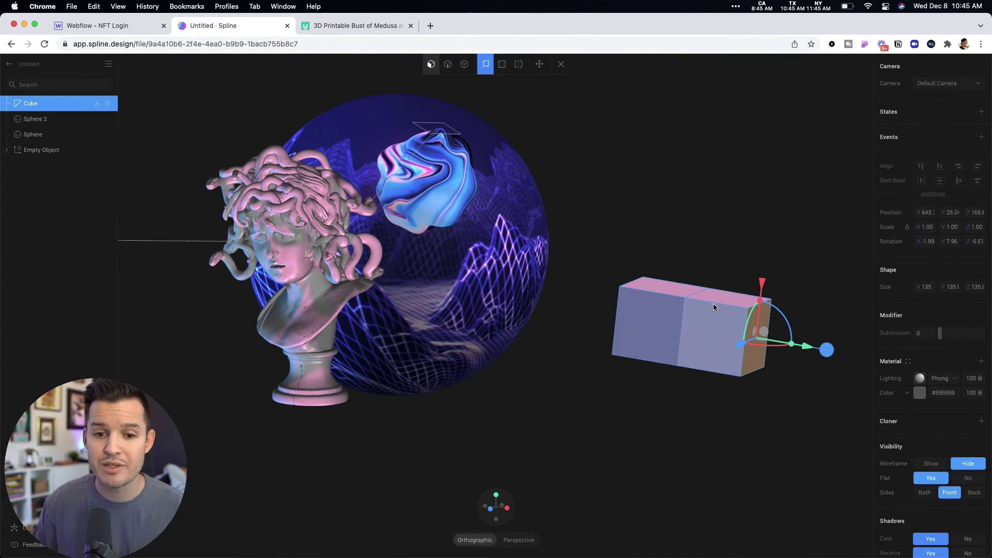
left_click(667, 295)
left_click_drag(670, 215, 679, 141)
Step: Keep extruding alternate right and top faces into a zigzag stack of blocks
left_click(697, 254)
left_click_drag(770, 268, 813, 274)
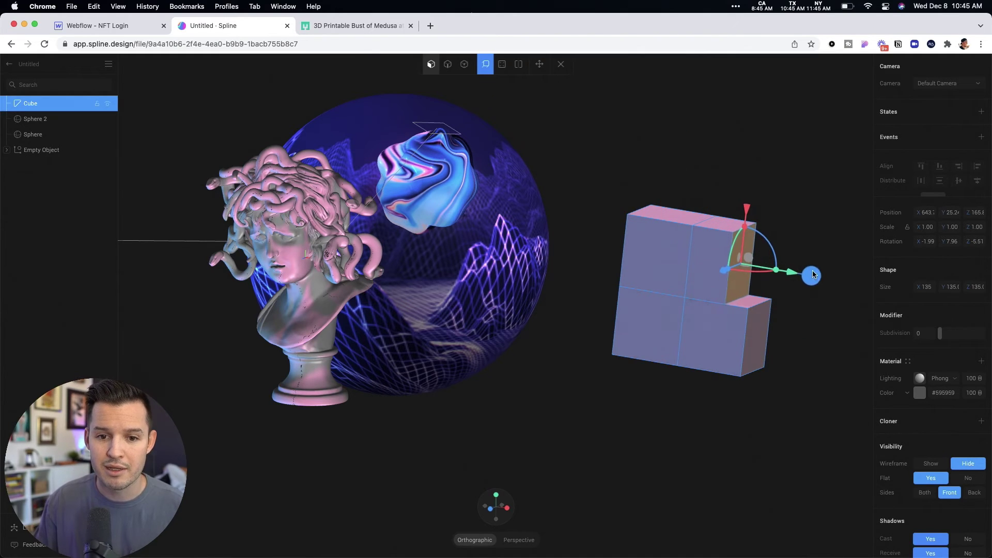
left_click(721, 221)
left_click_drag(738, 151, 741, 86)
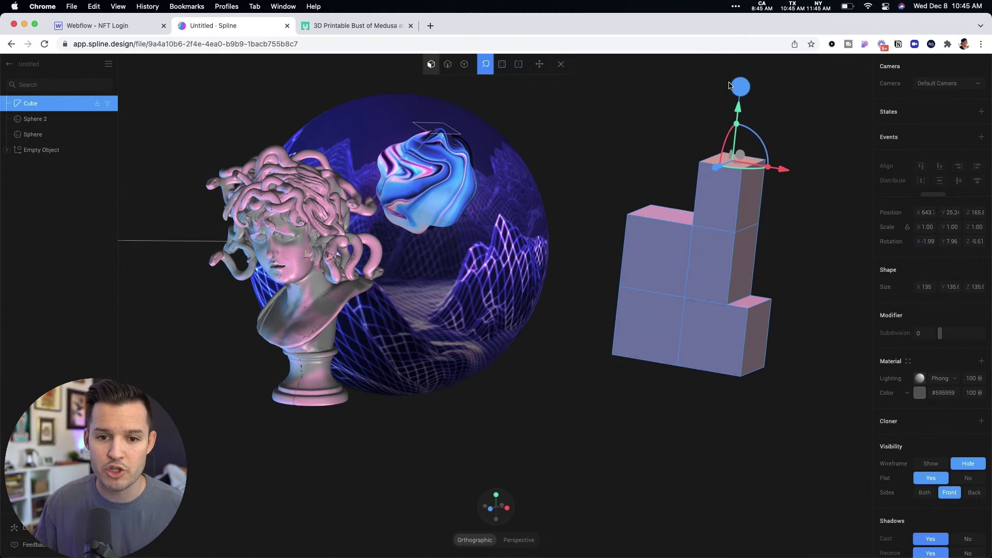
left_click(746, 197)
left_click_drag(819, 207, 889, 216)
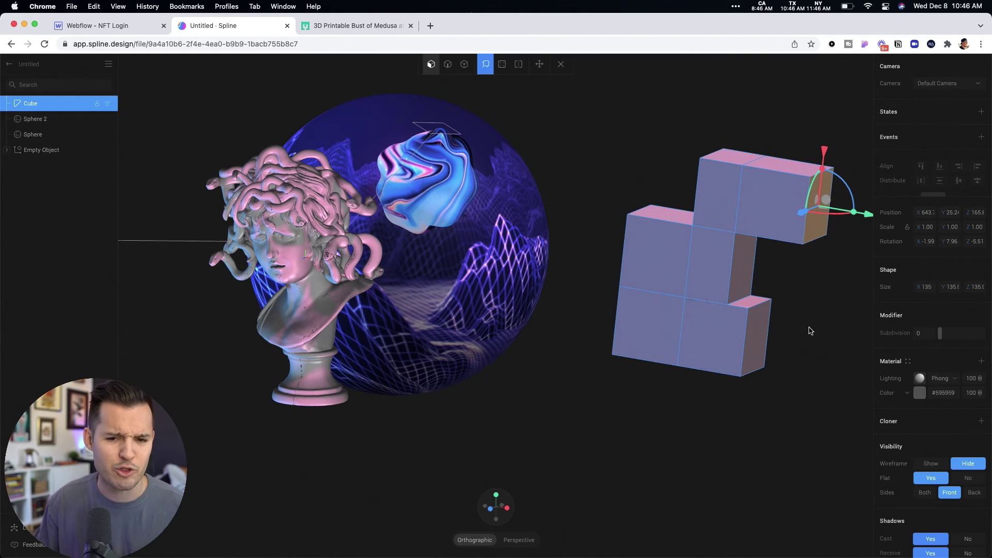
left_click_drag(811, 327, 703, 284)
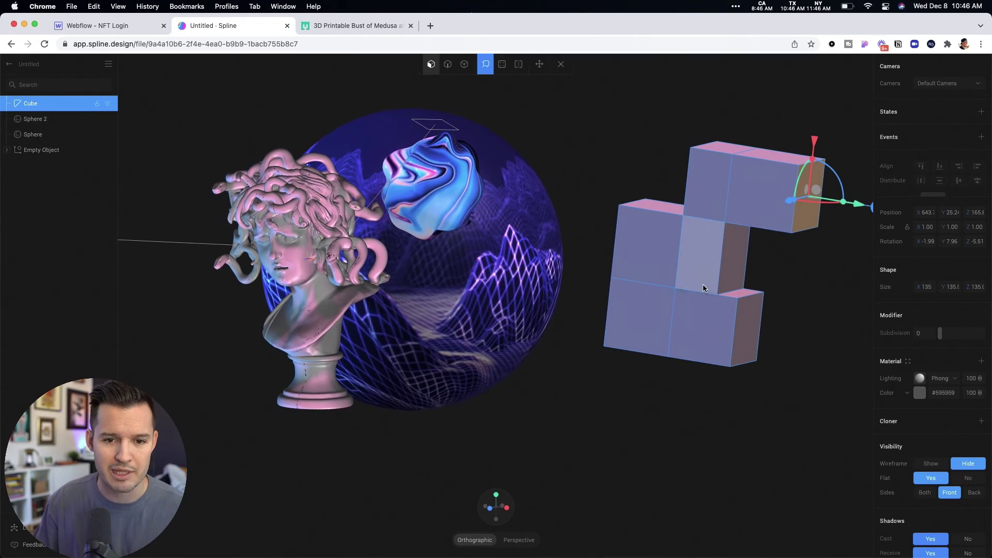
Step: Pull one edge of the cube left and rotate one of its vertices
left_click(448, 66)
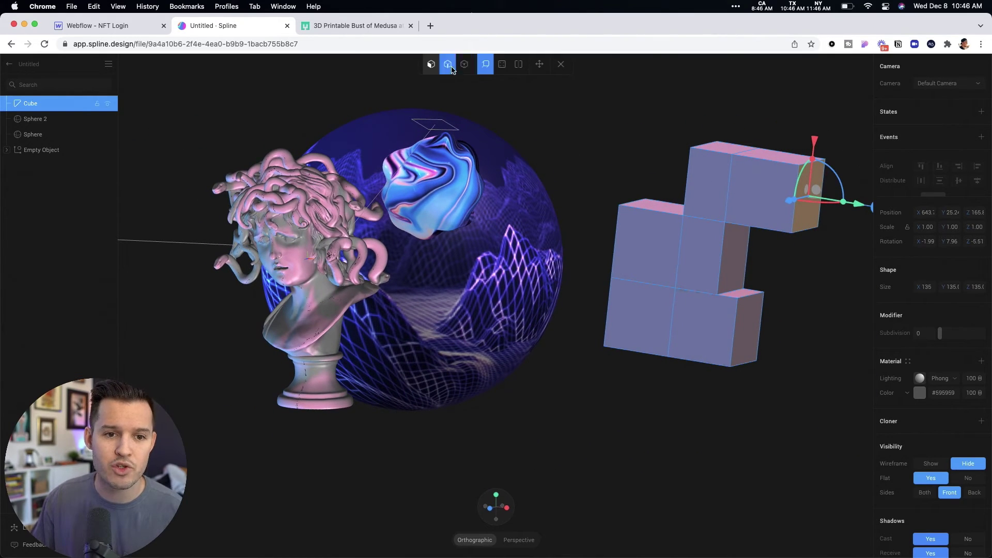
left_click(677, 258)
left_click_drag(660, 259, 633, 264)
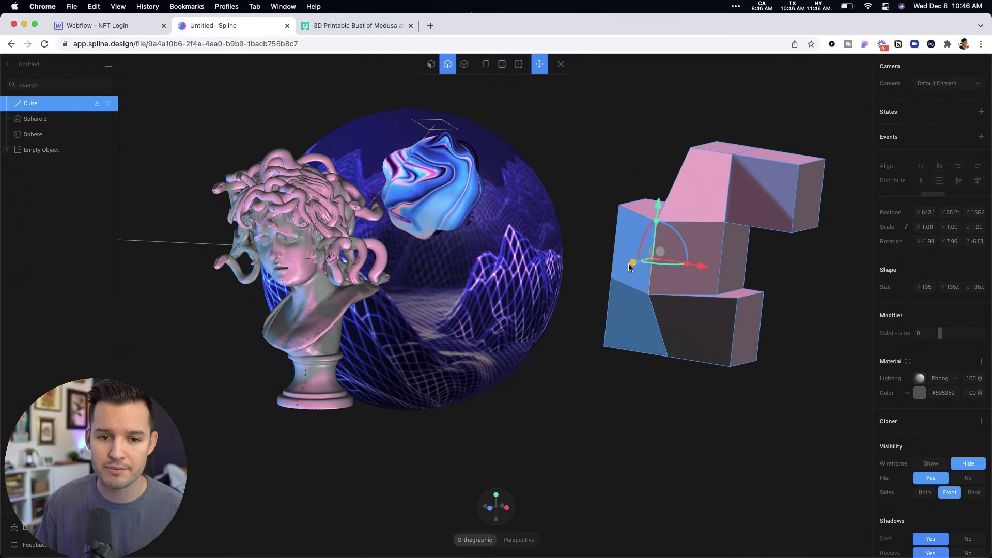
left_click(458, 67)
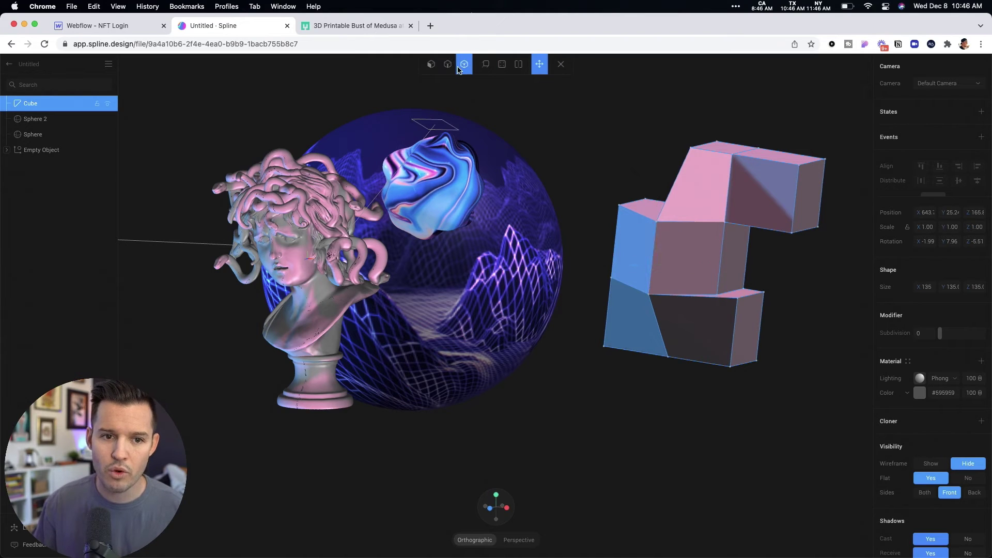
left_click(726, 226)
left_click_drag(745, 226, 748, 219)
left_click_drag(734, 182, 723, 232)
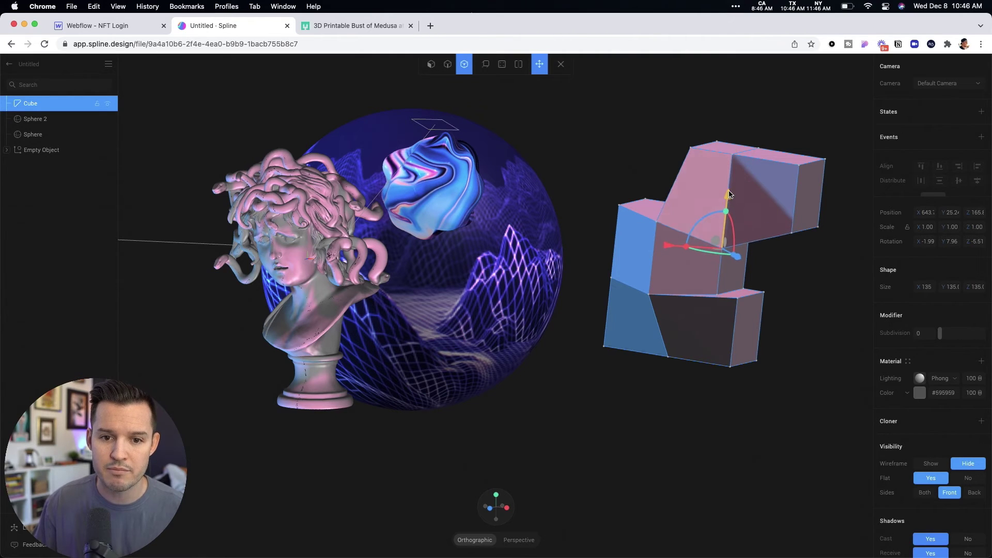
Step: Rotate one face of the extruded cube to skew the blocks
left_click(436, 66)
left_click(706, 271)
mouse_move(698, 254)
left_mouse_down()
mouse_move(693, 240)
mouse_move(701, 252)
left_mouse_up()
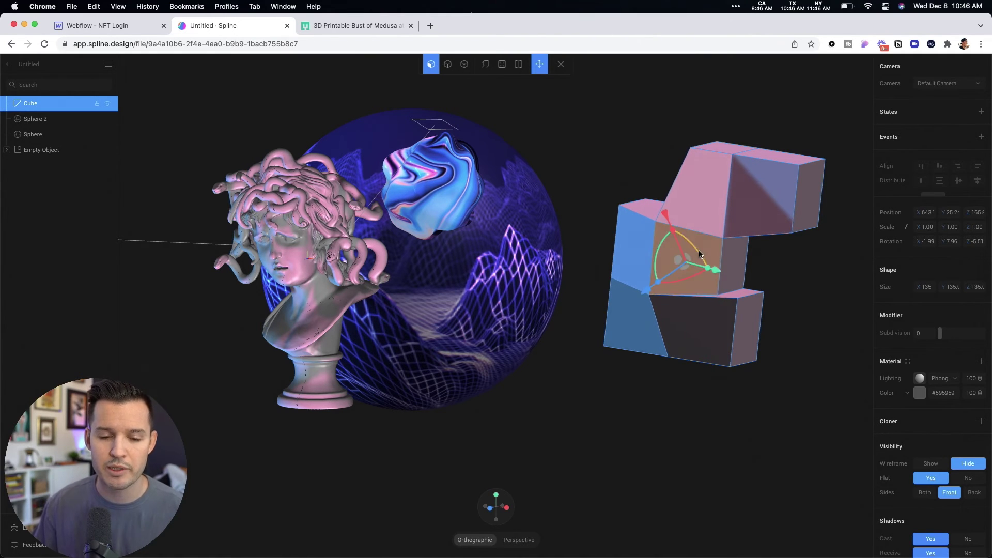
left_click(486, 66)
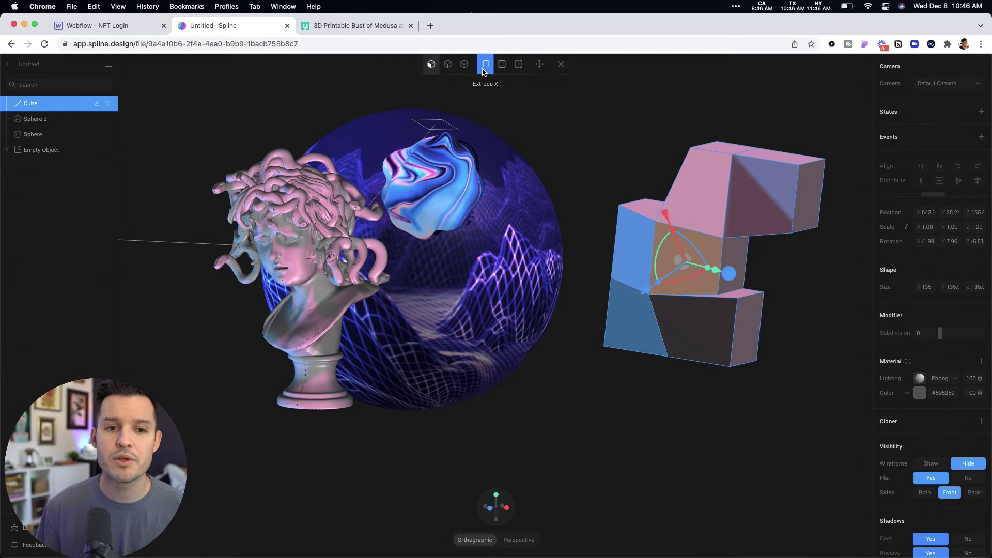
Step: Recess the upper block's front face inward
left_click(780, 206)
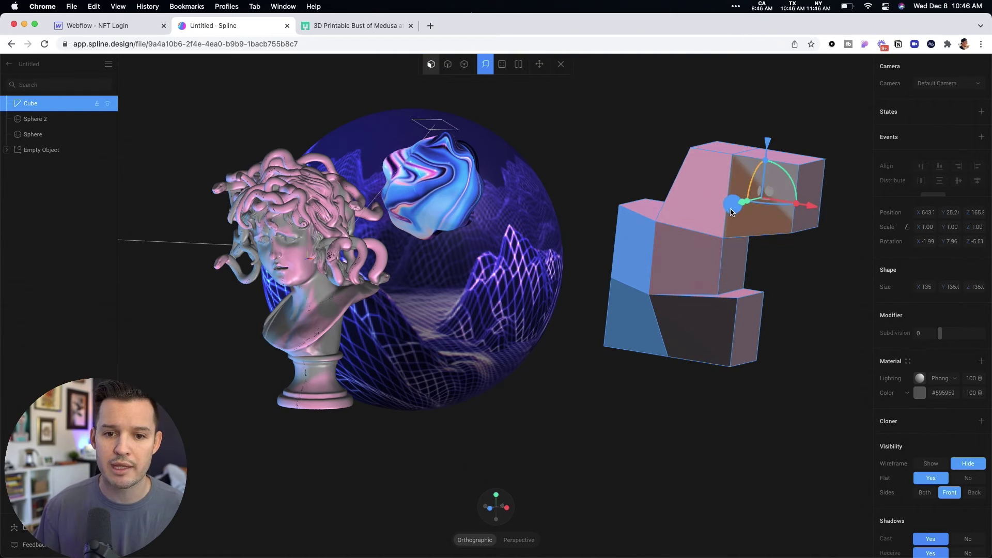
left_click(699, 234)
left_click(503, 69)
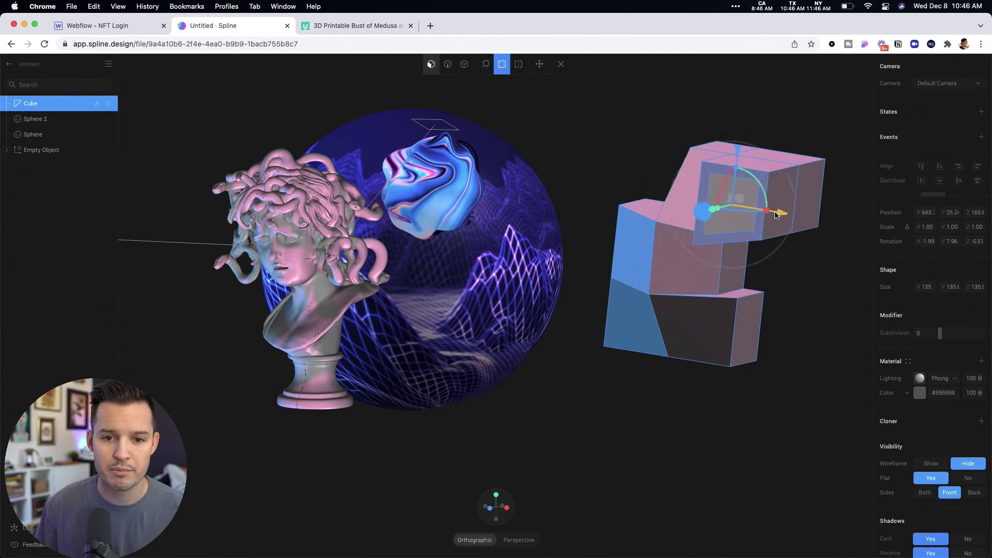
right_click_drag(780, 243, 656, 248)
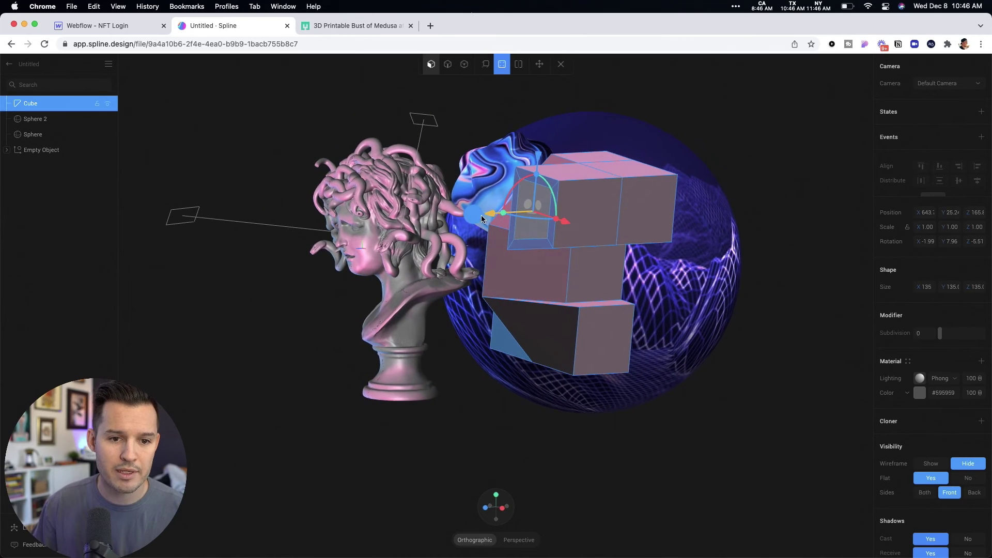
right_click_drag(589, 279, 698, 305)
Step: Add loop cuts across the cube's lower section
left_click(519, 69)
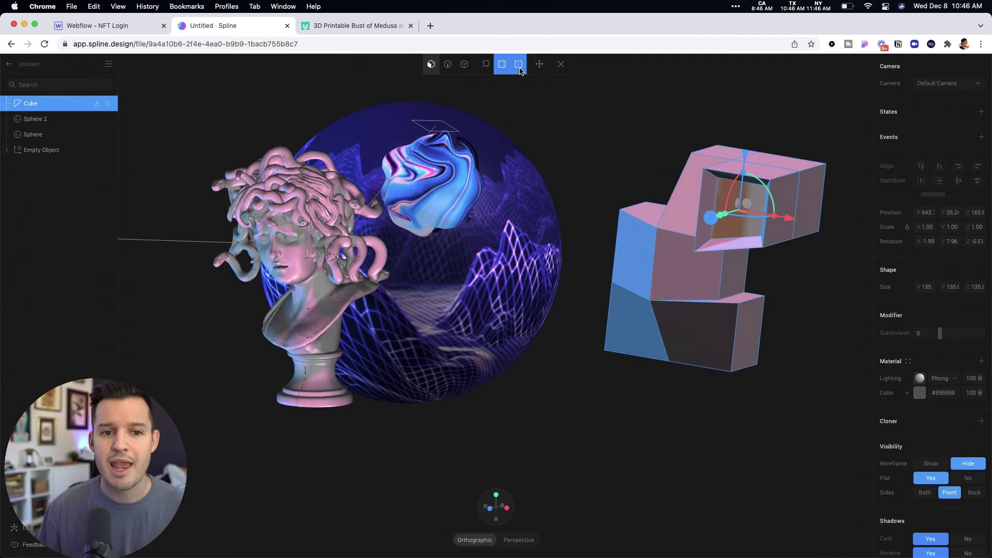
left_click(779, 209)
left_click(706, 340)
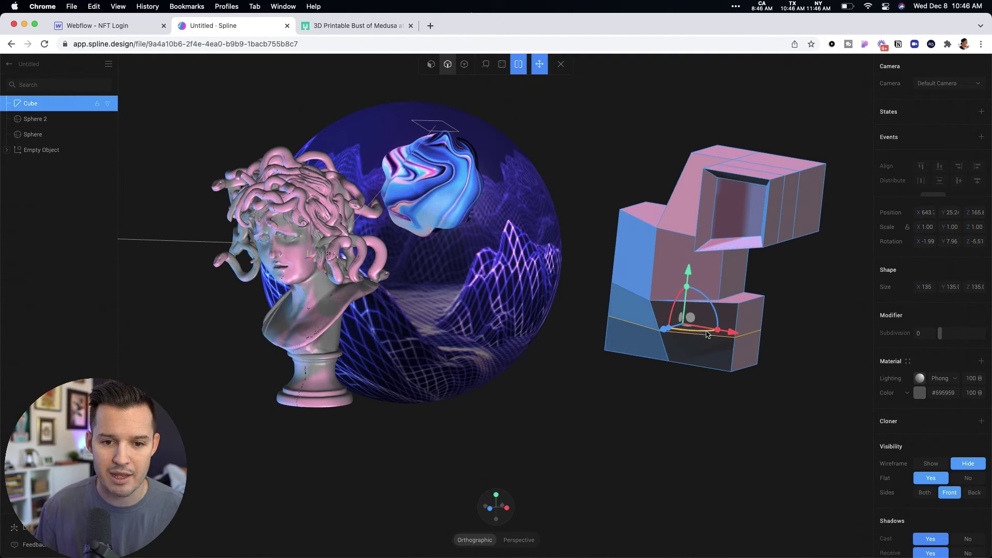
left_click(728, 319)
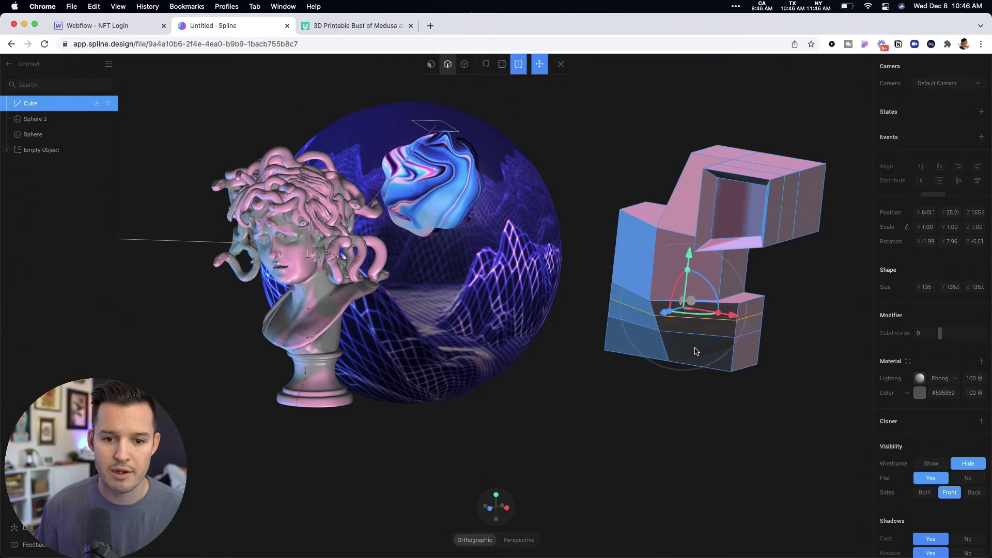
left_click(754, 388)
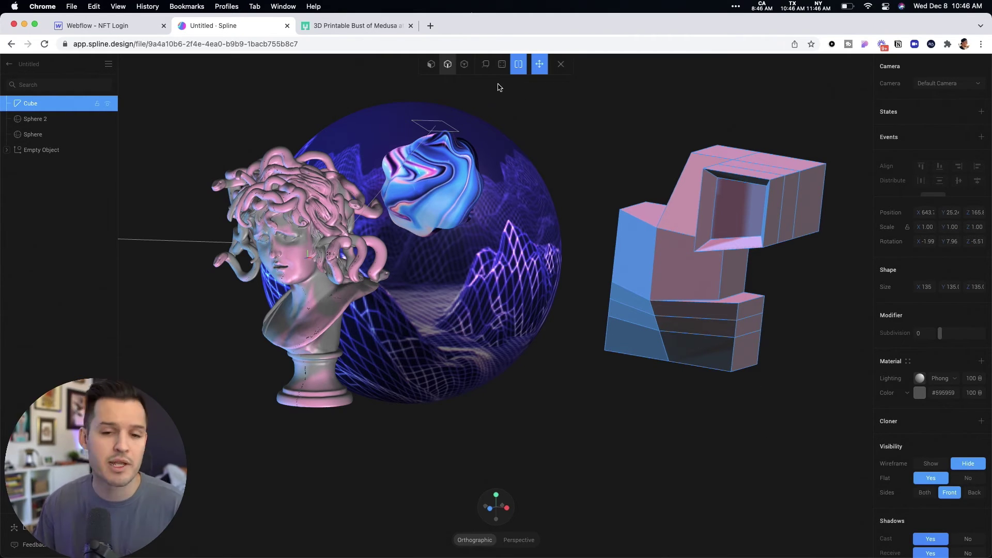
Step: Exit edit mode and move the cube left toward the bust, near X 355, Y -47.7
left_click(561, 64)
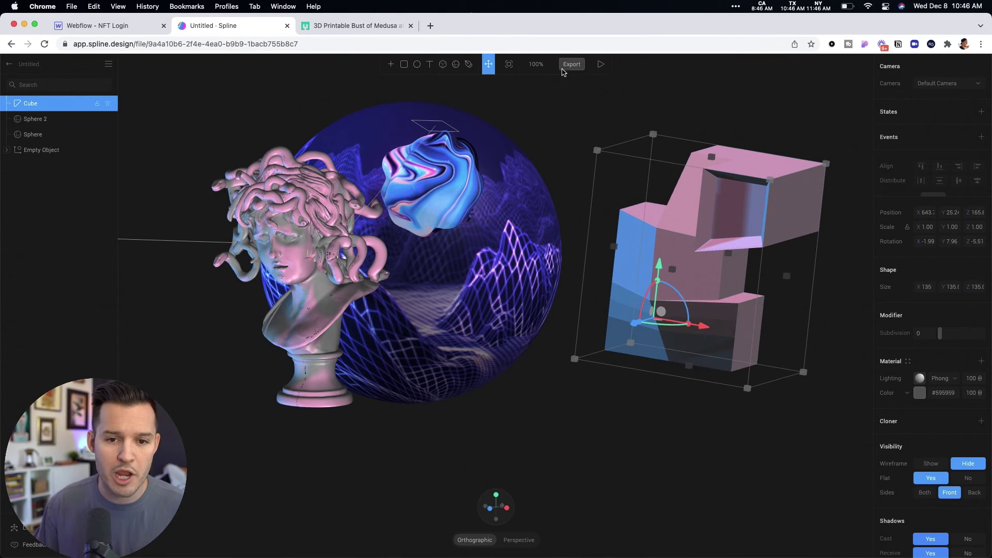
left_click(587, 148)
left_click_drag(587, 149, 619, 150)
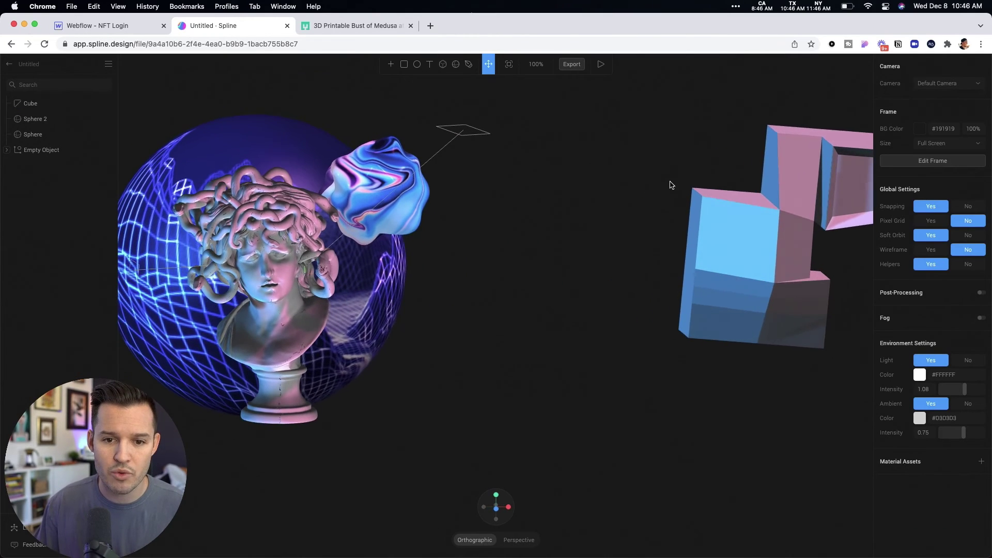
left_click_drag(711, 287, 587, 262)
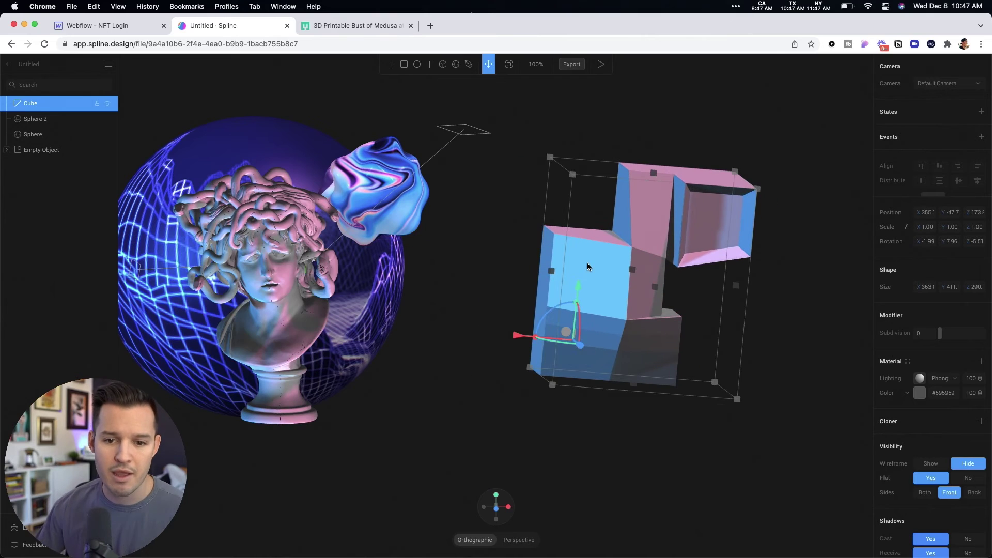
Step: Colour the cube bright blue #2B99FF, leaving the blend mode unchanged
left_click(920, 394)
left_click(855, 193)
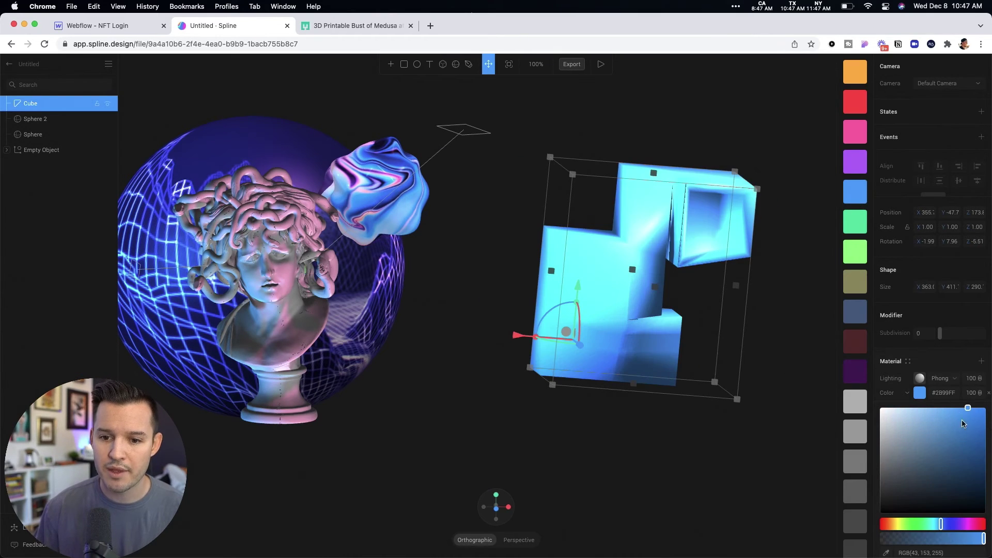
left_click(980, 395)
left_click(982, 411)
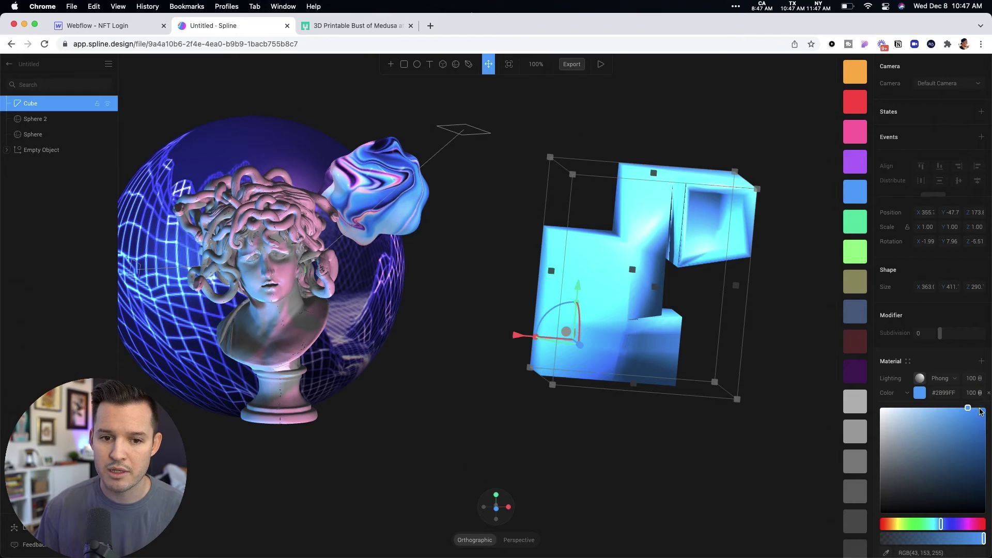
left_click(979, 396)
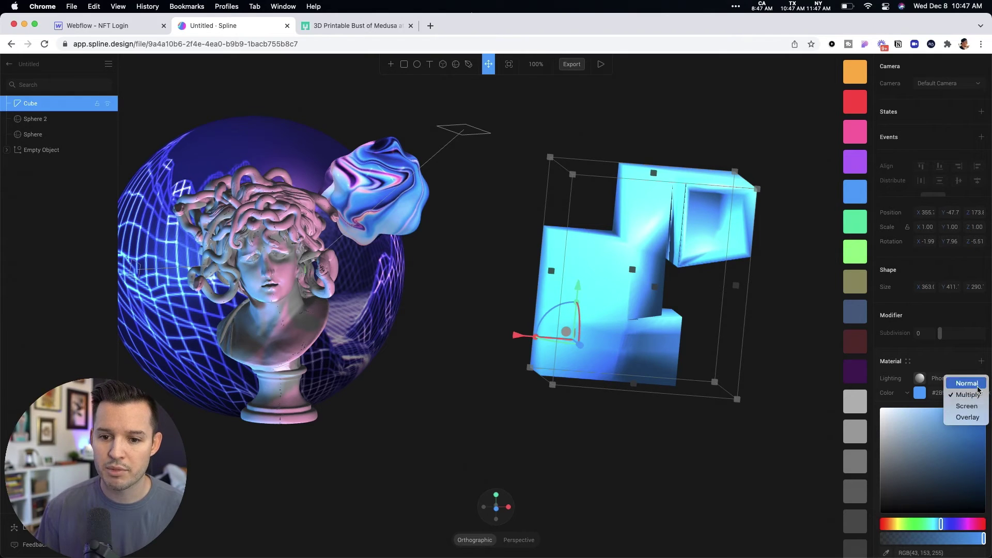
left_click(978, 388)
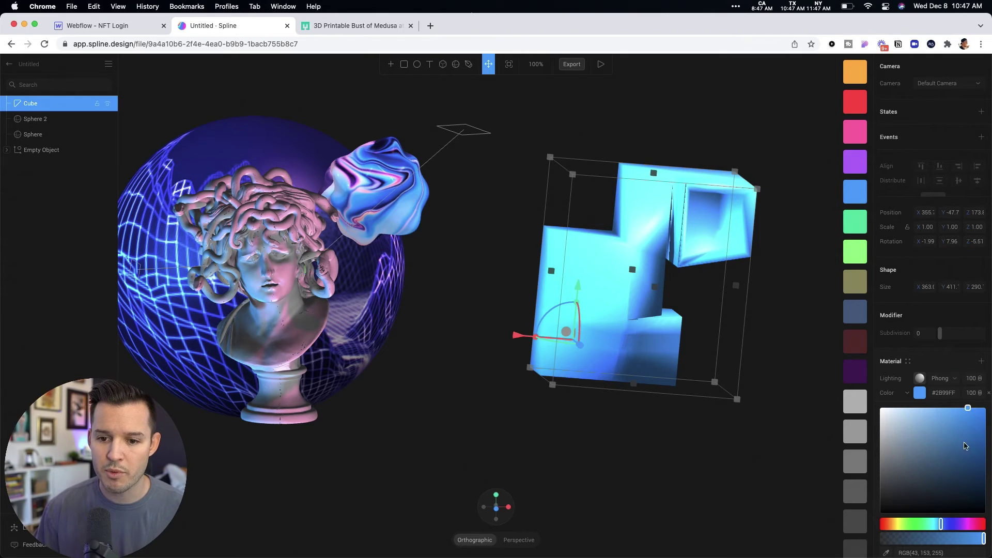
Step: Set the Lighting layer's opacity to 70
left_click(972, 380)
type("0")
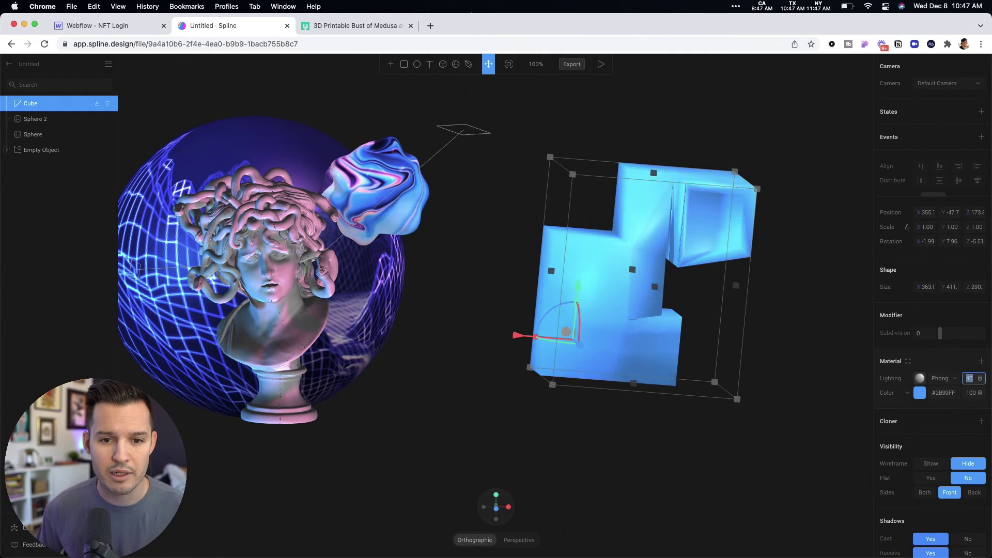
key("super+z")
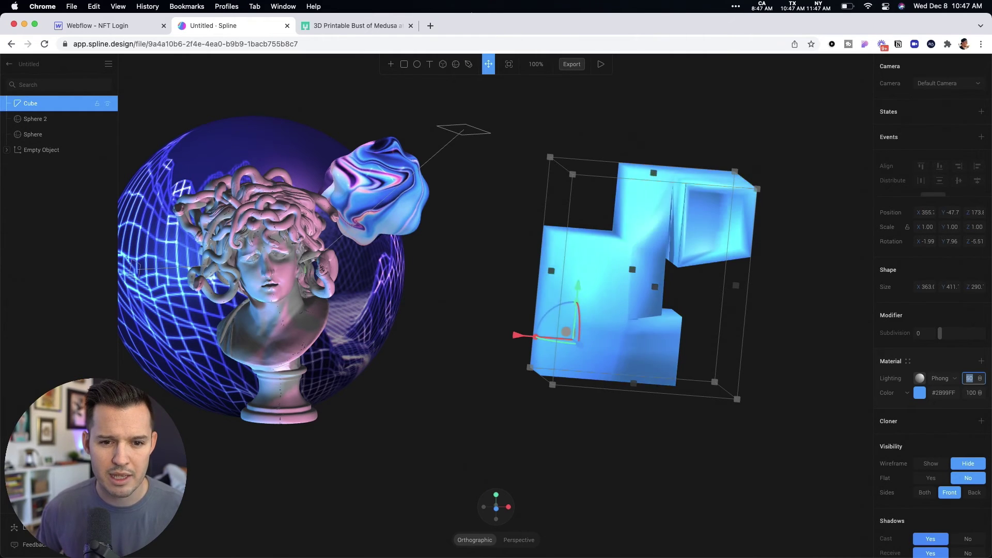
type("70")
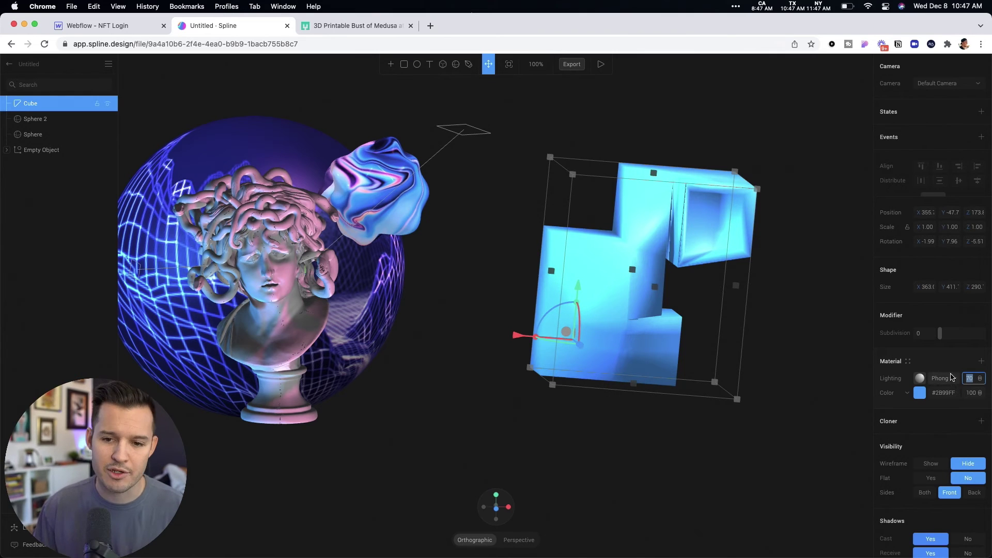
Step: Raise Subdivision to 5 and darken the cube to blue-grey #537088
left_click_drag(945, 339, 989, 336)
mouse_move(822, 339)
left_mouse_down()
mouse_move(775, 341)
mouse_move(833, 323)
mouse_move(825, 341)
left_mouse_up()
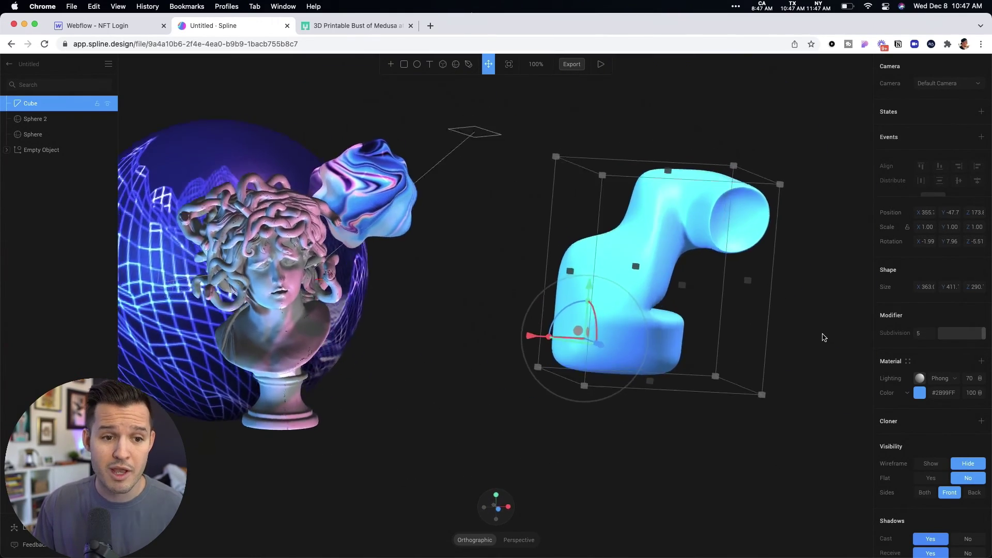
left_click(918, 395)
left_click_drag(923, 416, 922, 461)
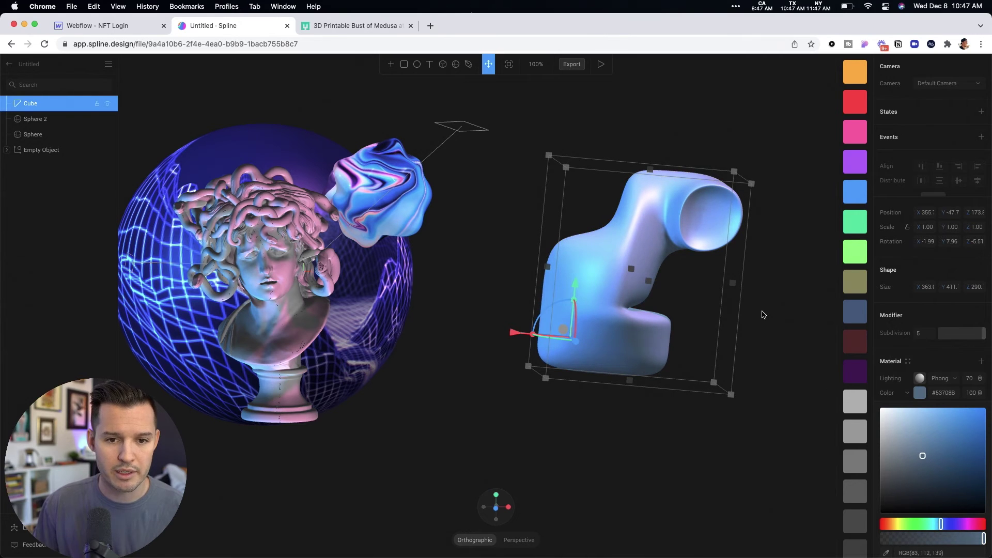
Step: Scale the blue tube shape down to about half its size
left_click(763, 315)
left_click(641, 275)
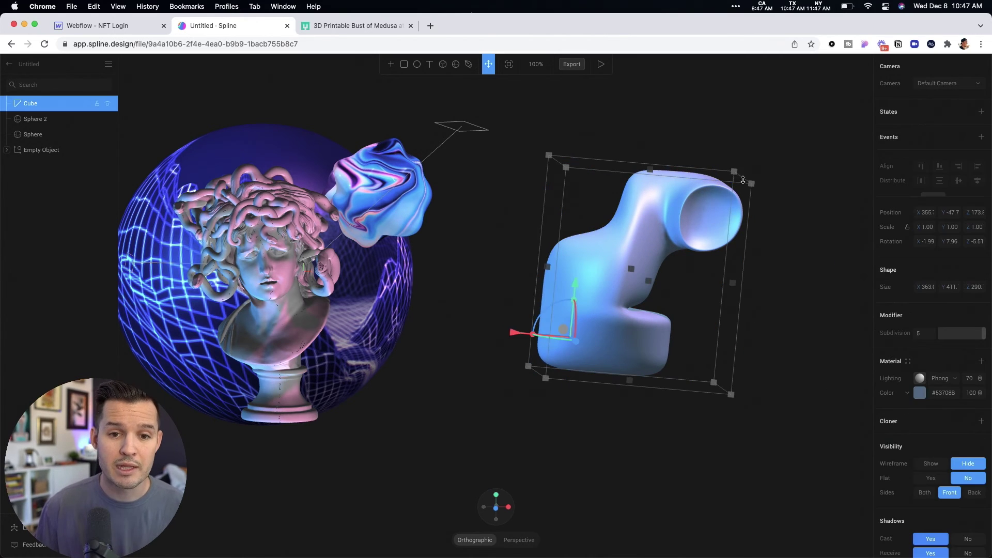
left_click_drag(737, 172, 631, 271)
Step: Move the tube against the sphere's left edge, near X -564, Z -176
left_click(481, 259)
right_click_drag(481, 259, 589, 241)
left_click(672, 305)
left_click_drag(671, 305, 270, 289)
right_click_drag(271, 289, 470, 370)
left_click_drag(588, 381, 372, 389)
right_click_drag(372, 388, 704, 337)
Step: Add a Torus right of the bust, sized 265 at about X 189, Y -46.3
left_click(614, 305)
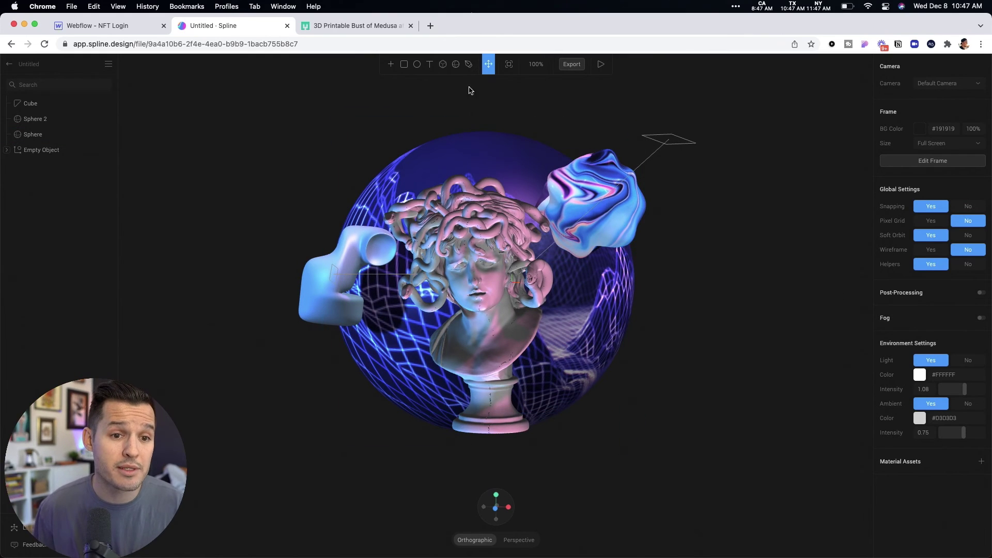
left_click(391, 64)
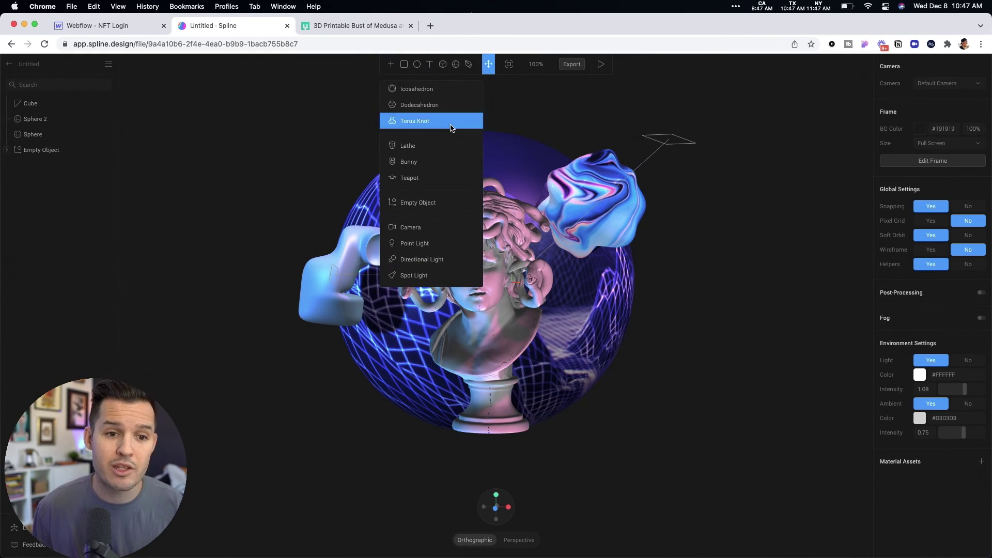
scroll(454, 156, "up", 3)
scroll(455, 156, "down", 5)
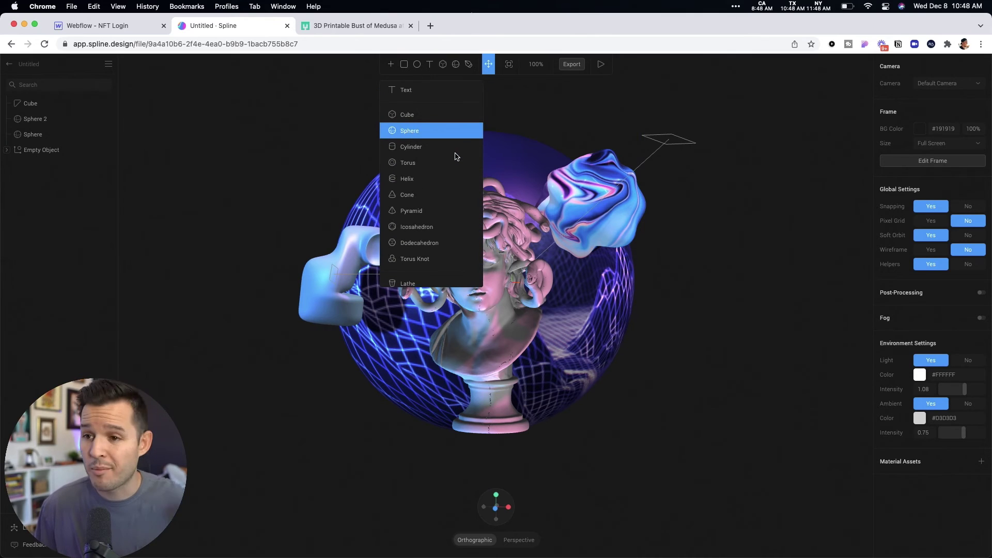
left_click(436, 163)
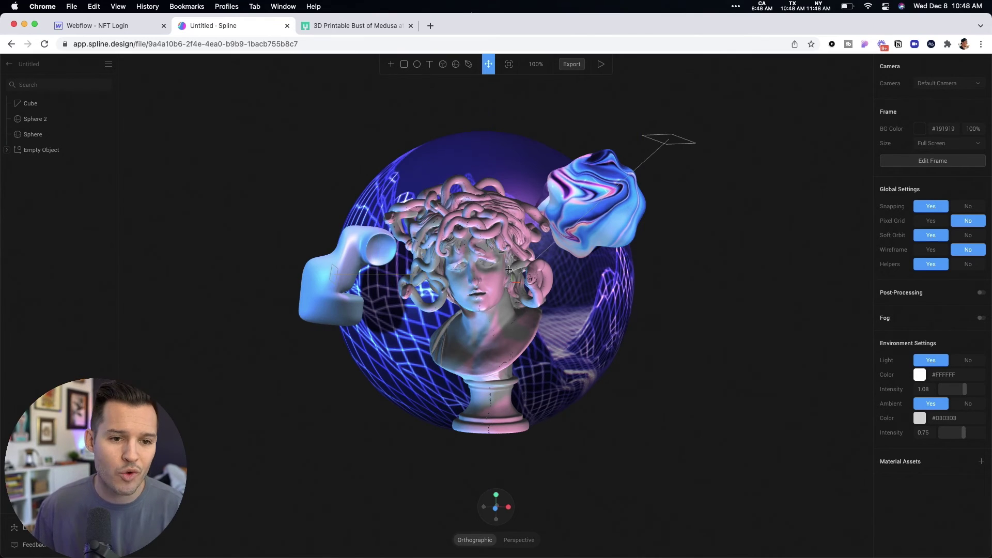
left_click(667, 309)
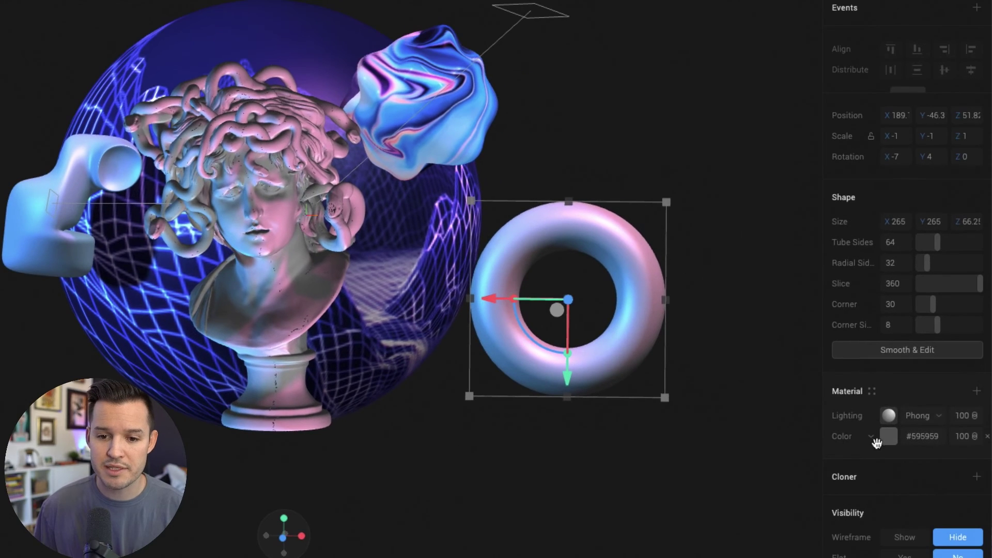
Step: Give the torus a Noise colour layer plus a Glass layer placed below Lighting
left_click(908, 440)
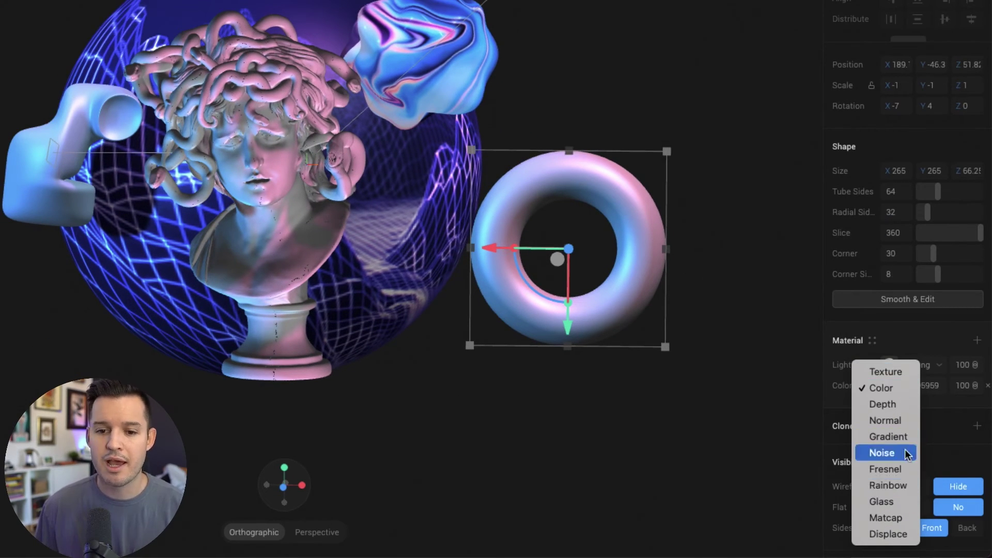
left_click(889, 452)
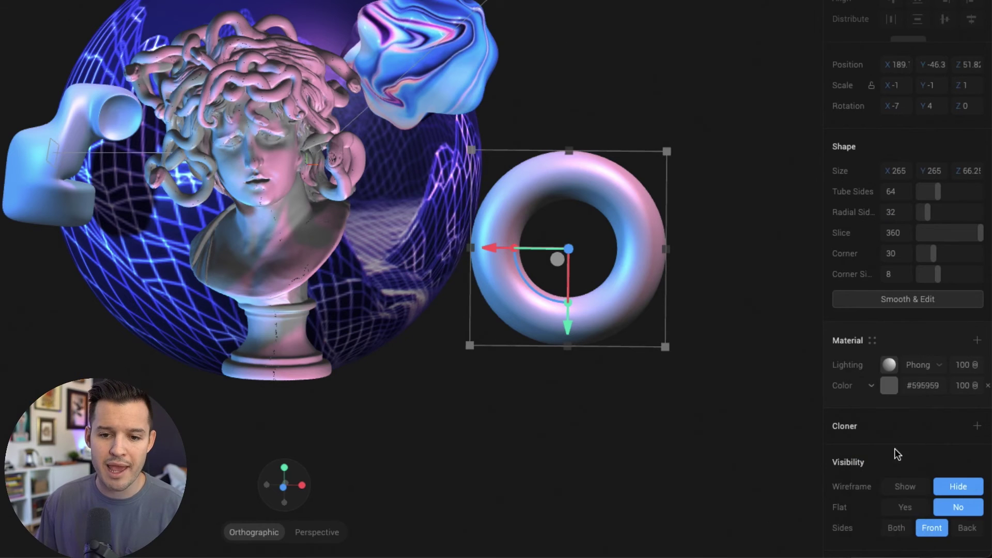
left_click(977, 341)
left_click(871, 367)
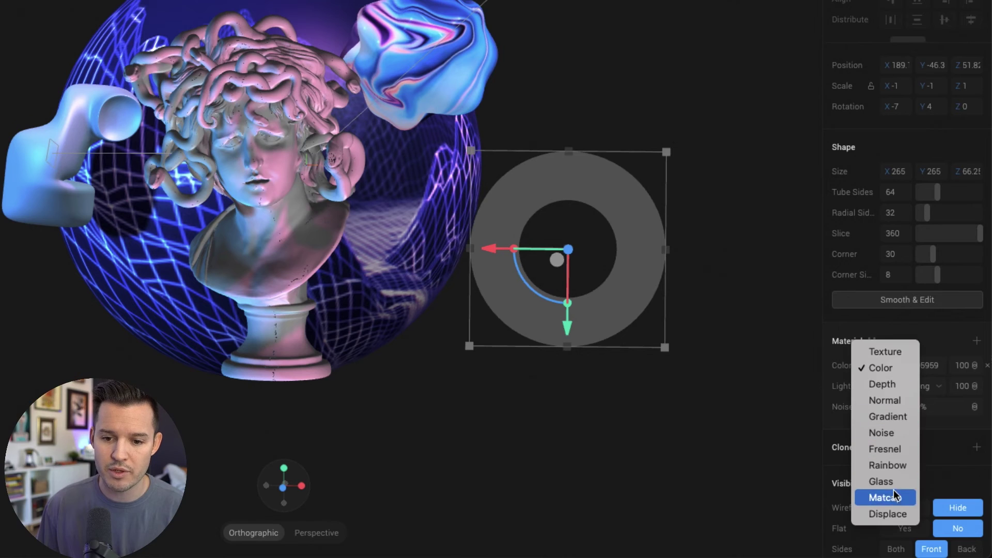
left_click(893, 487)
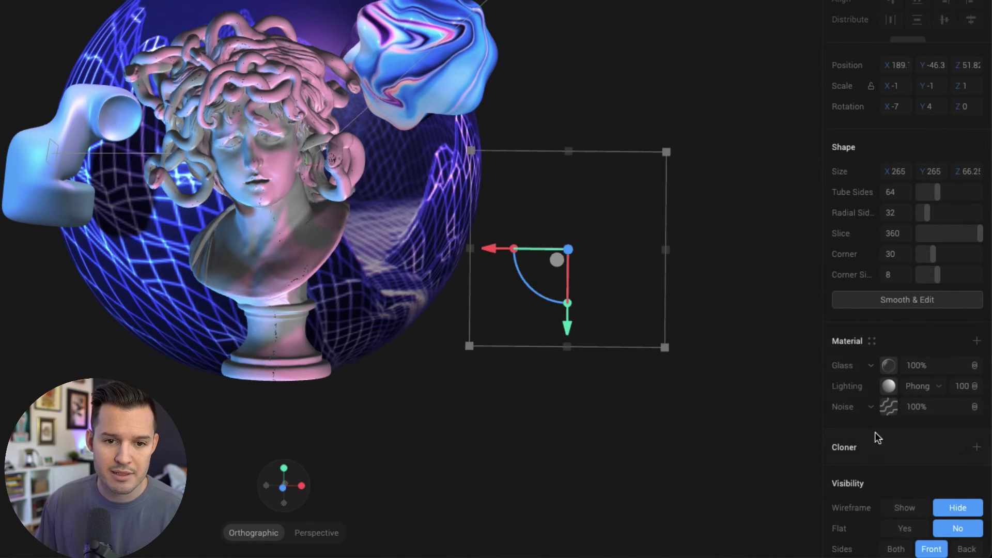
mouse_move(853, 368)
left_mouse_down()
mouse_move(852, 385)
mouse_move(850, 375)
left_mouse_up()
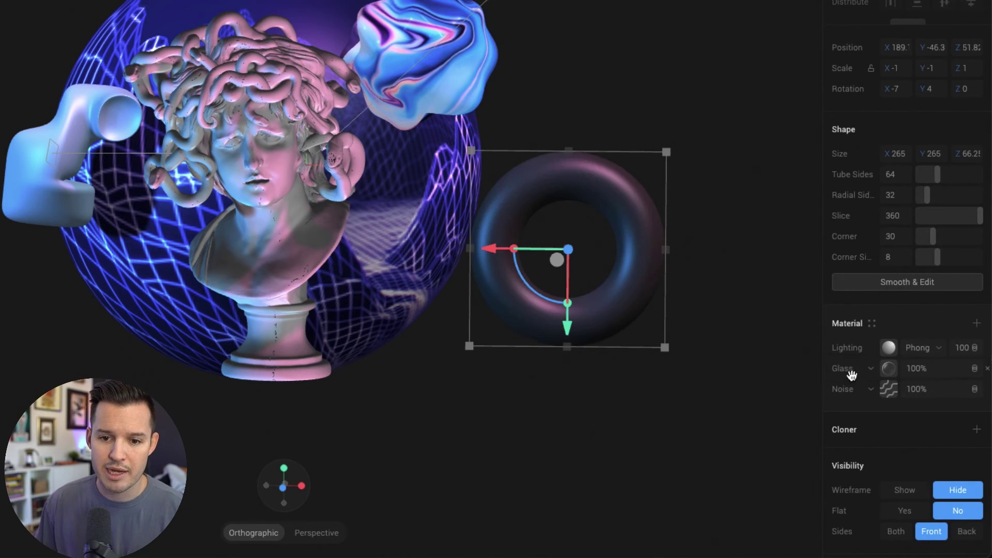
Step: Move the torus in front of the bust's lower right, near X -76.8, Y -83.6
left_click(719, 336)
left_click_drag(652, 285, 389, 322)
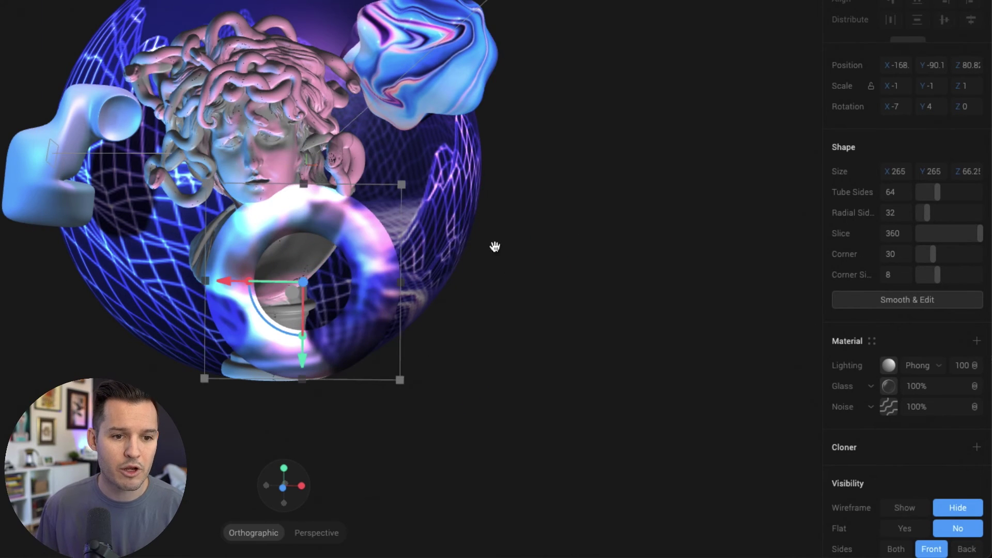
left_click_drag(496, 247, 652, 292)
left_click_drag(540, 315, 717, 264)
scroll(607, 303, "down", 3)
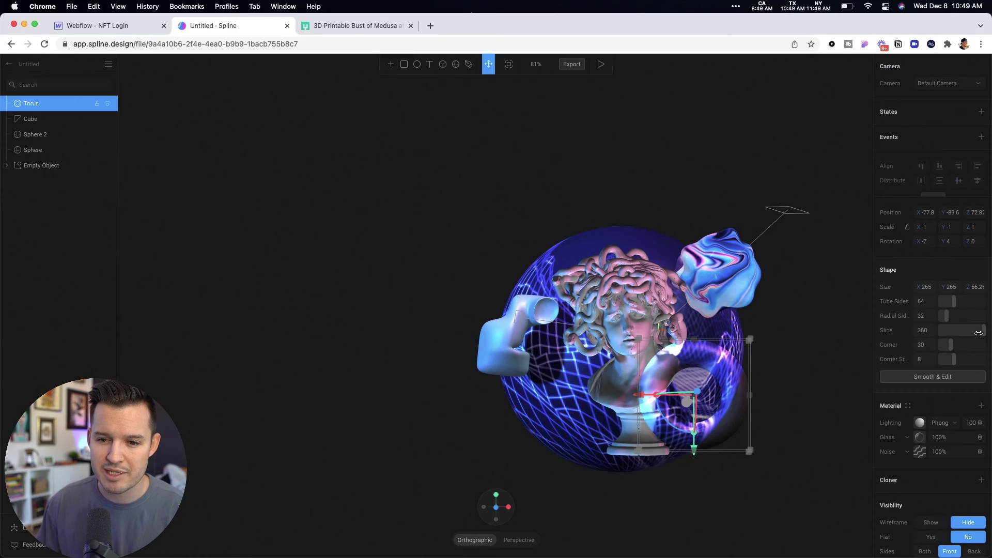
Step: Slice the torus to about 235, tilt it 57° on Z, and move it near X -261 at the bust base
left_click_drag(976, 234, 954, 238)
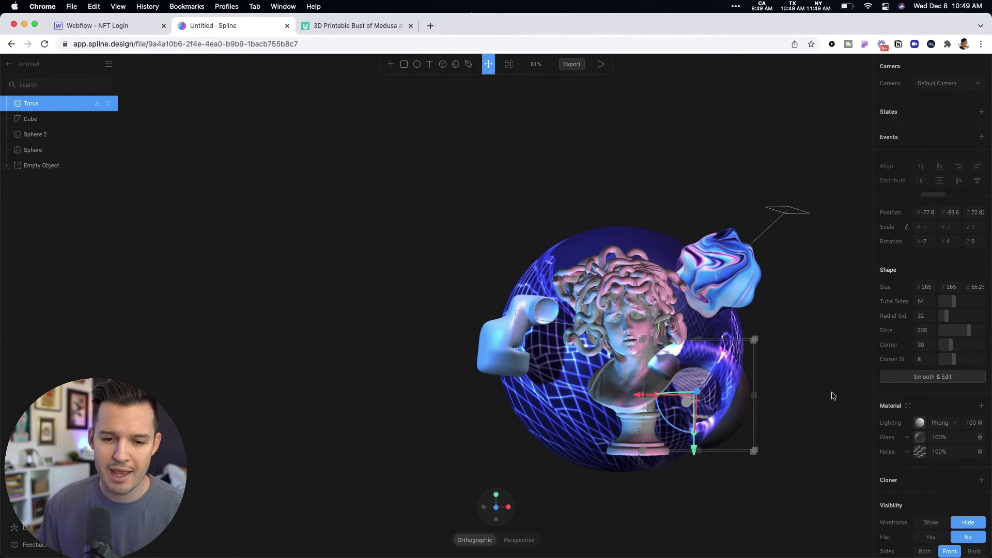
left_click_drag(761, 362, 594, 442)
left_click_drag(672, 467, 613, 423)
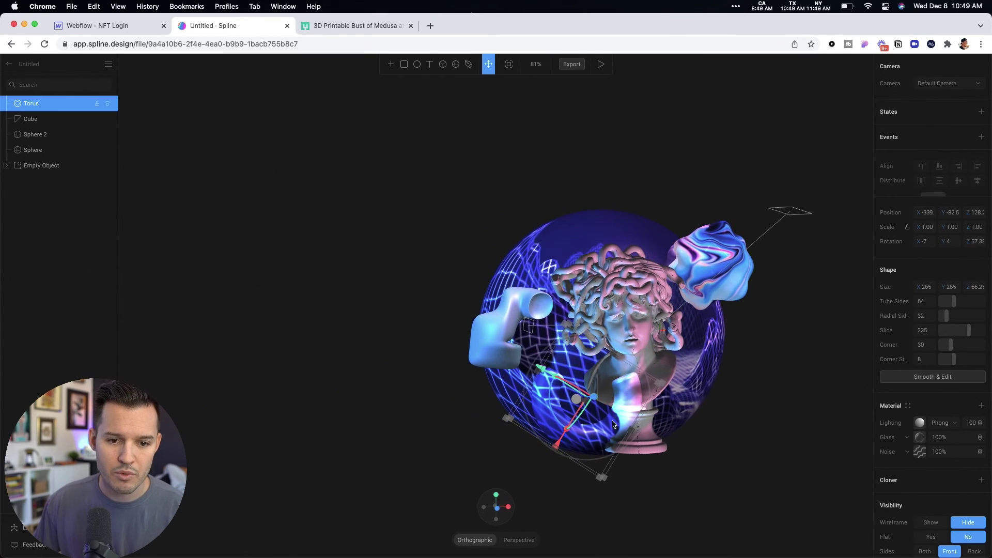
left_click(656, 511)
Step: Preview the scene in play mode, then return to editing with the camera reset and recentred
left_click(601, 64)
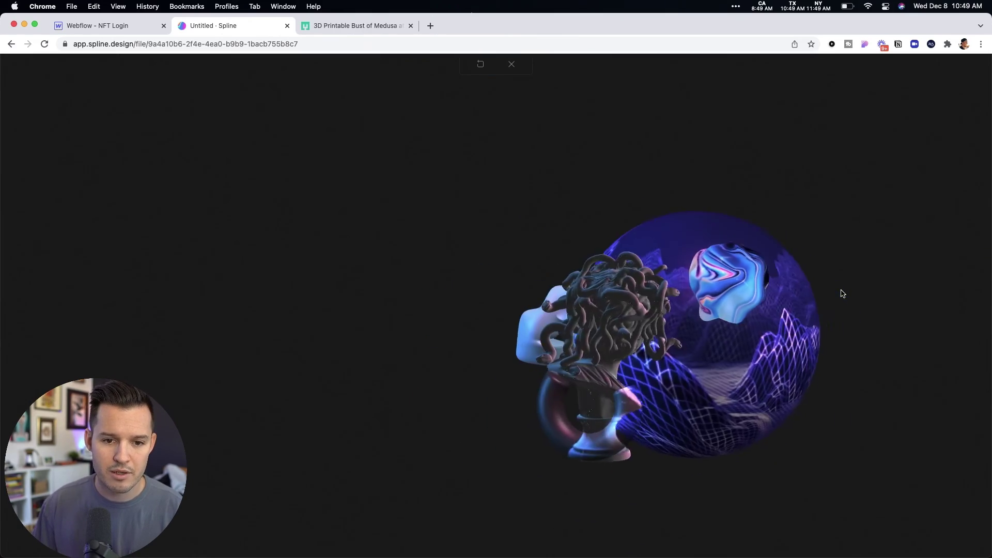
left_click(512, 65)
left_click(391, 261)
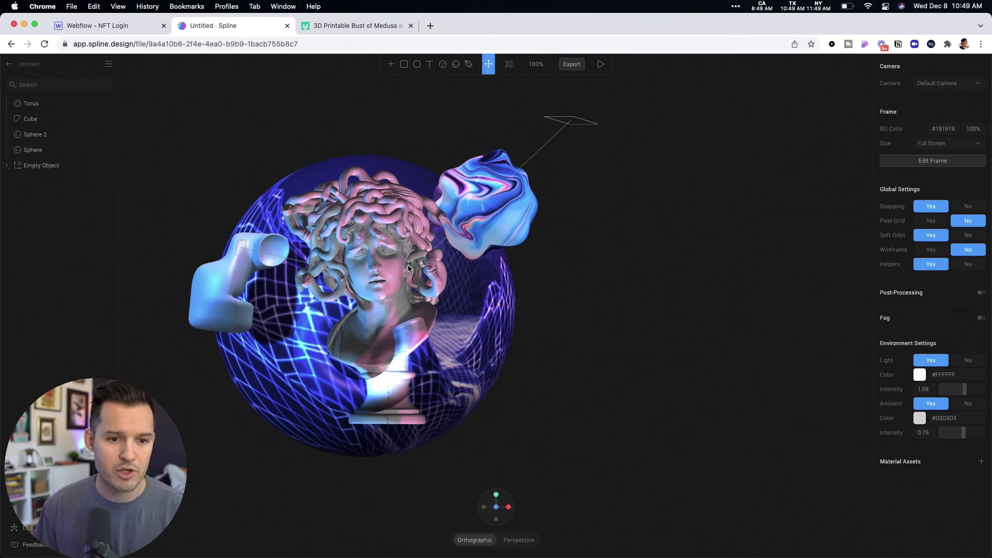
right_click_drag(693, 290, 772, 298)
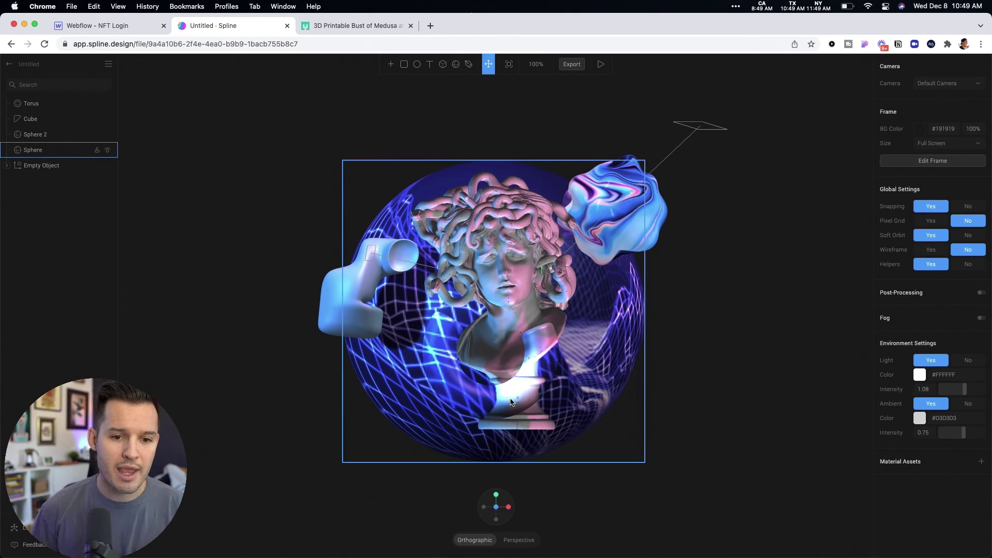
Step: Give the Cube a new rotated state and a Start event, then play the scene to test it
left_click(43, 108)
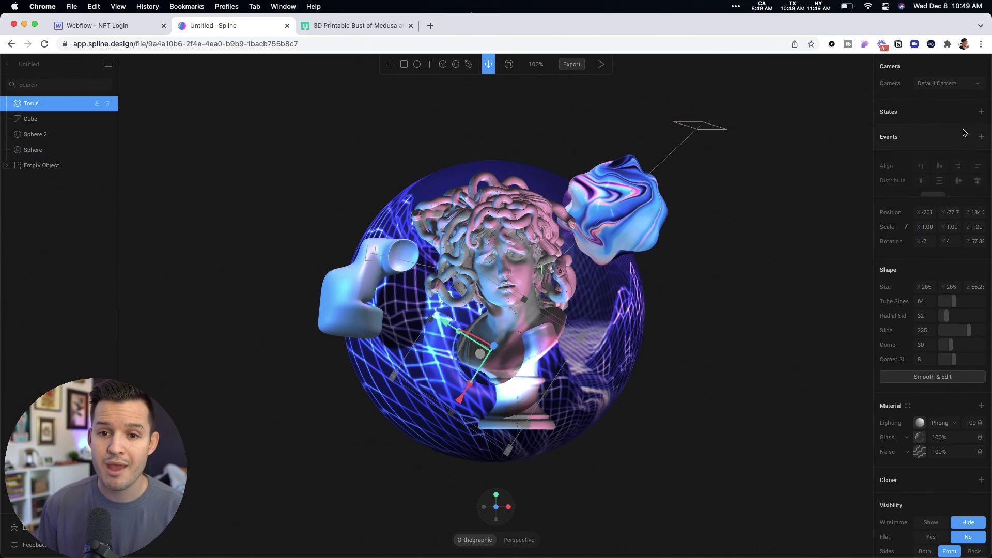
left_click(982, 111)
left_click(982, 172)
left_click(339, 301)
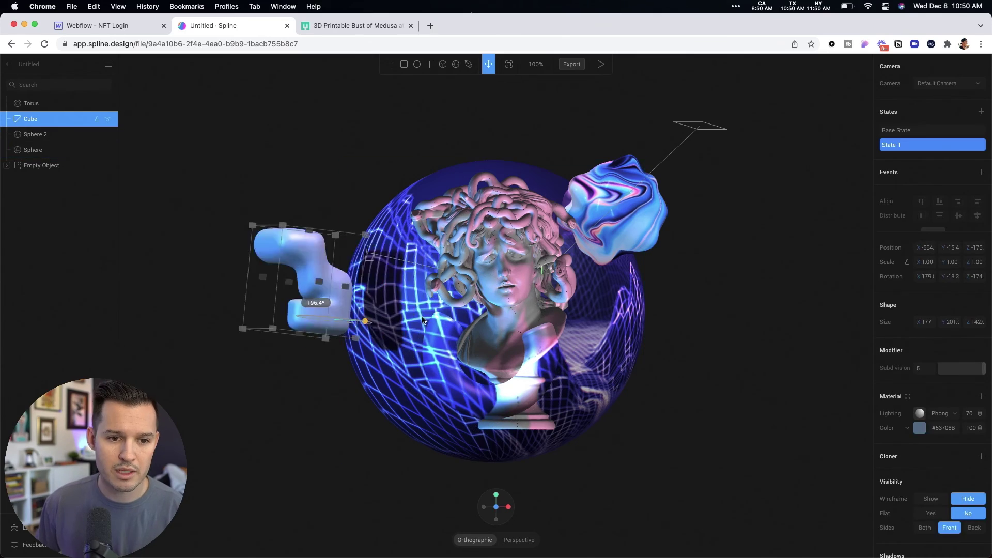
left_click(981, 173)
left_click(933, 243)
left_click(944, 303)
left_click(601, 64)
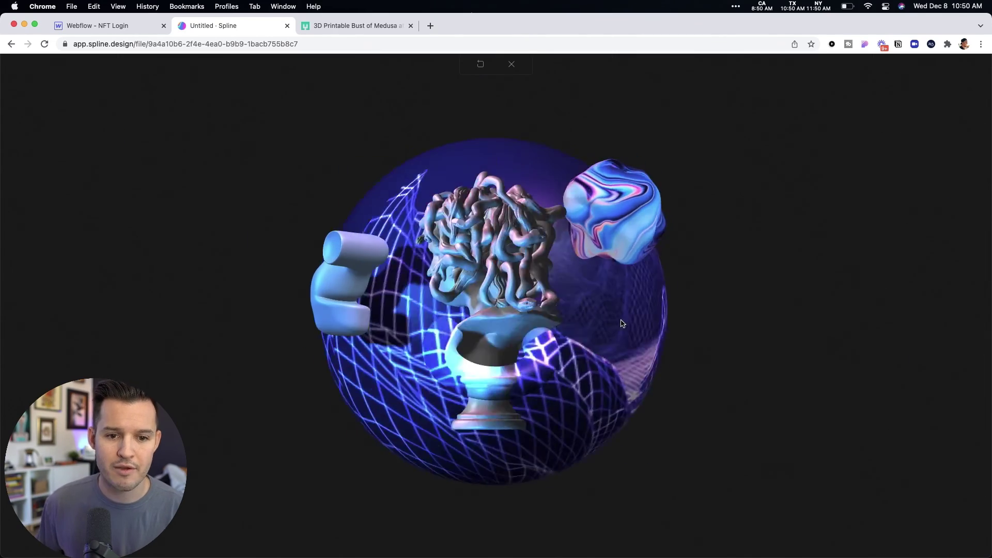
left_click(512, 64)
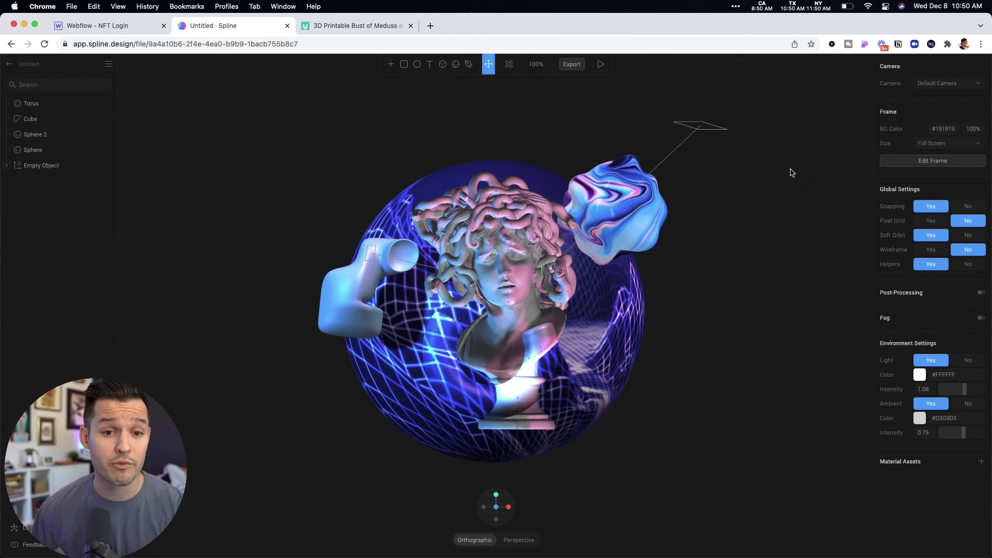
Step: Export the scene as a Public URL with logo hidden and limits off, and select the iframe code
left_click(572, 65)
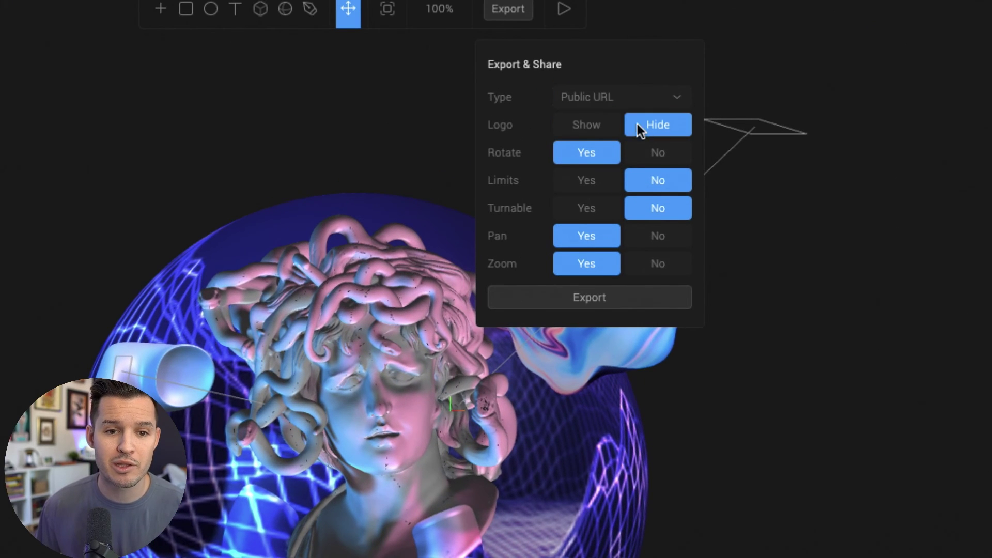
left_click(598, 181)
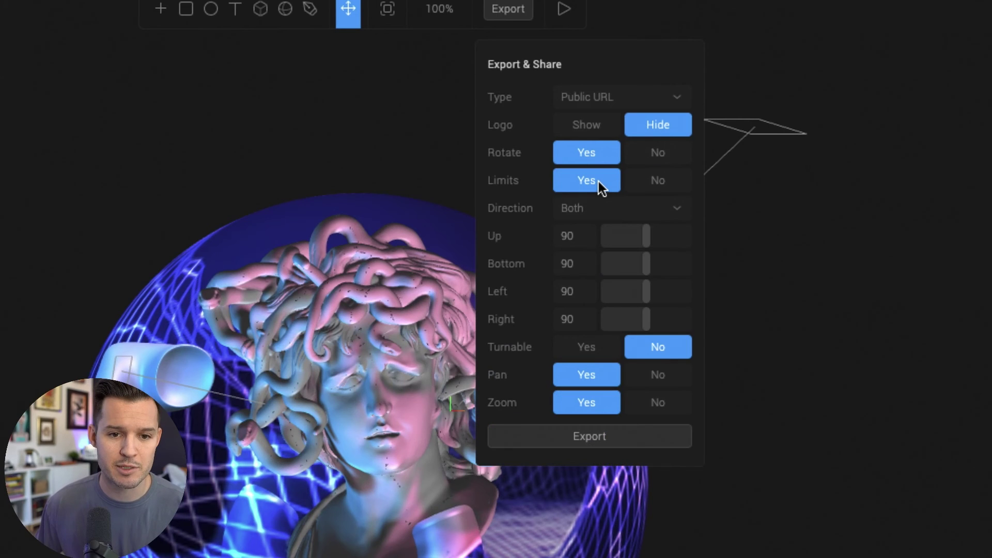
left_click(654, 182)
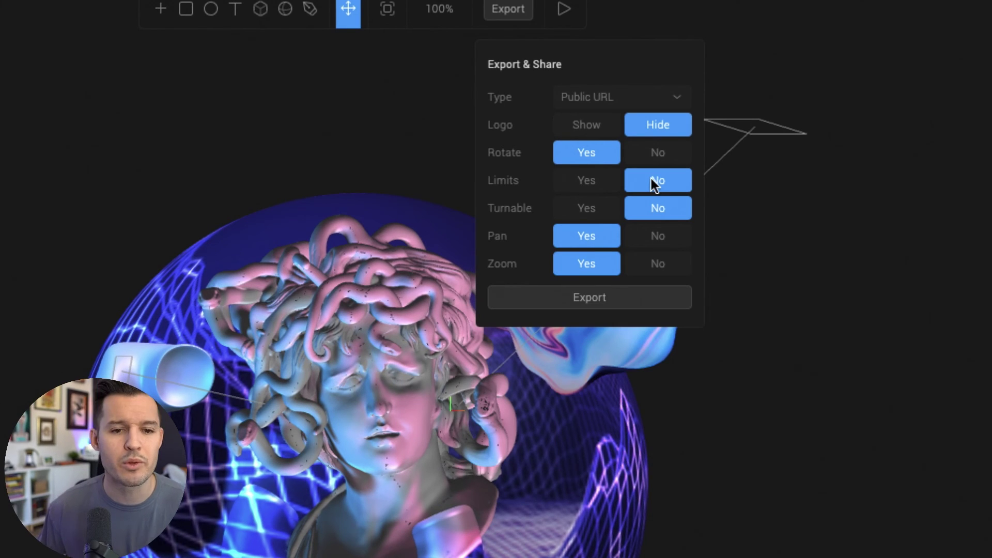
left_click(613, 297)
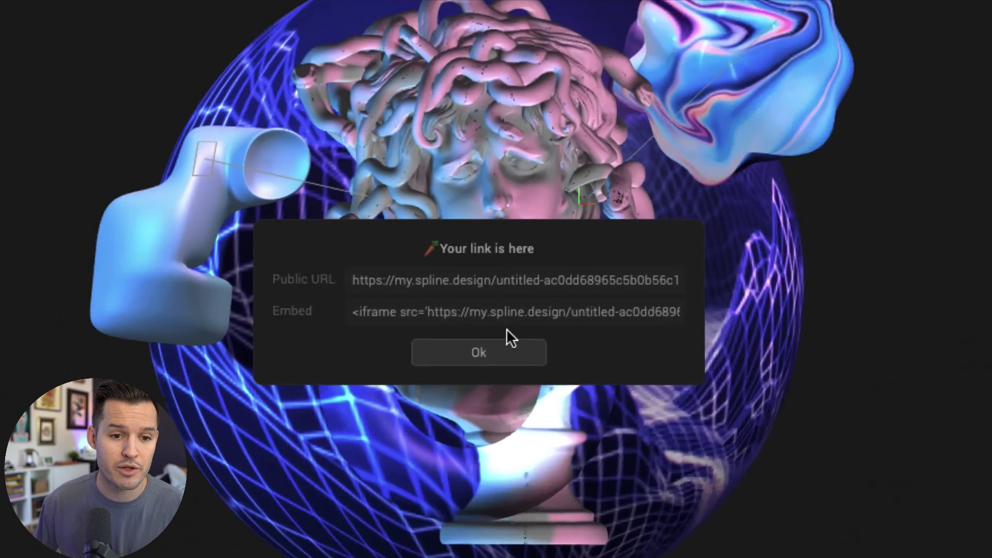
left_click(508, 324)
triple_click(508, 323)
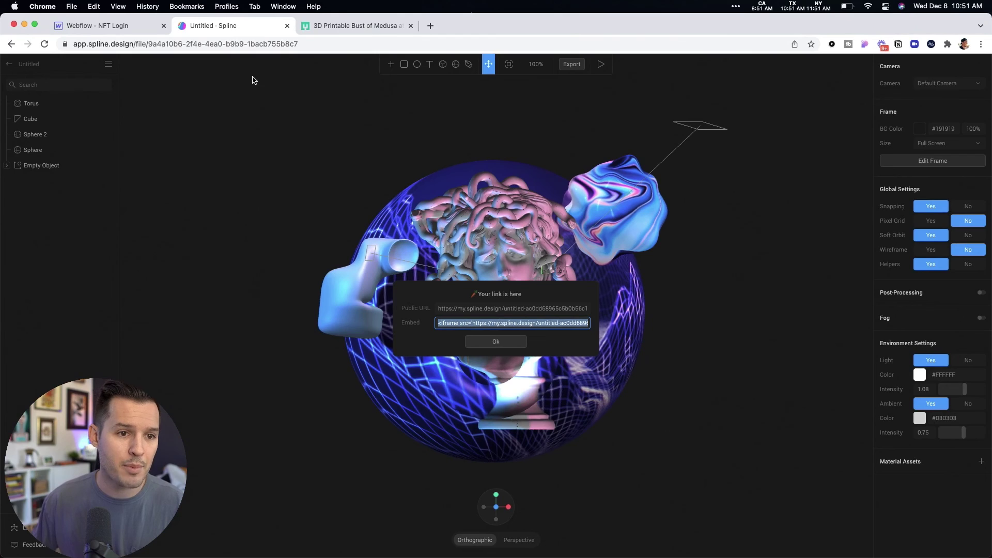
Step: Paste the Spline iframe into the NFT Login page's HTML Embed, save it, and preview the page
left_click(115, 26)
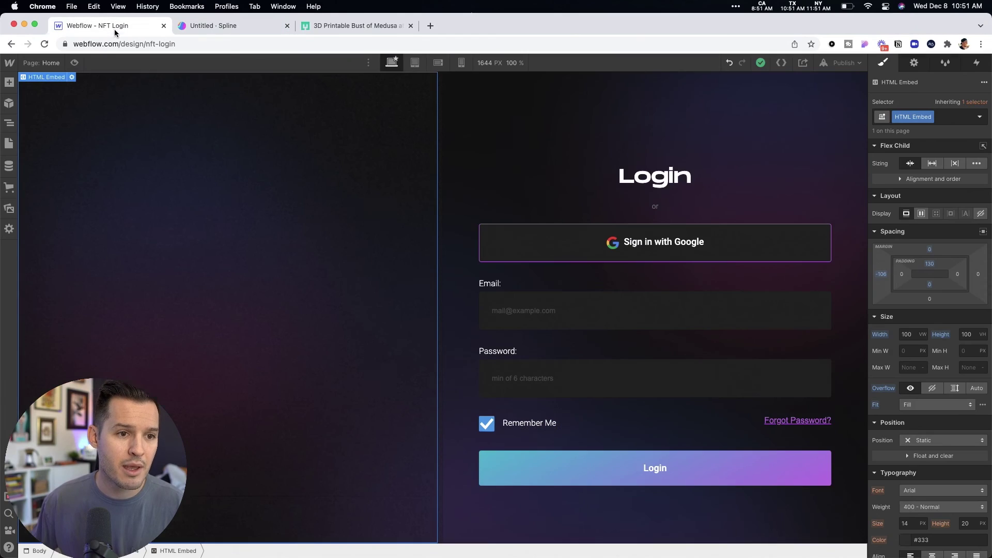
left_click(72, 77)
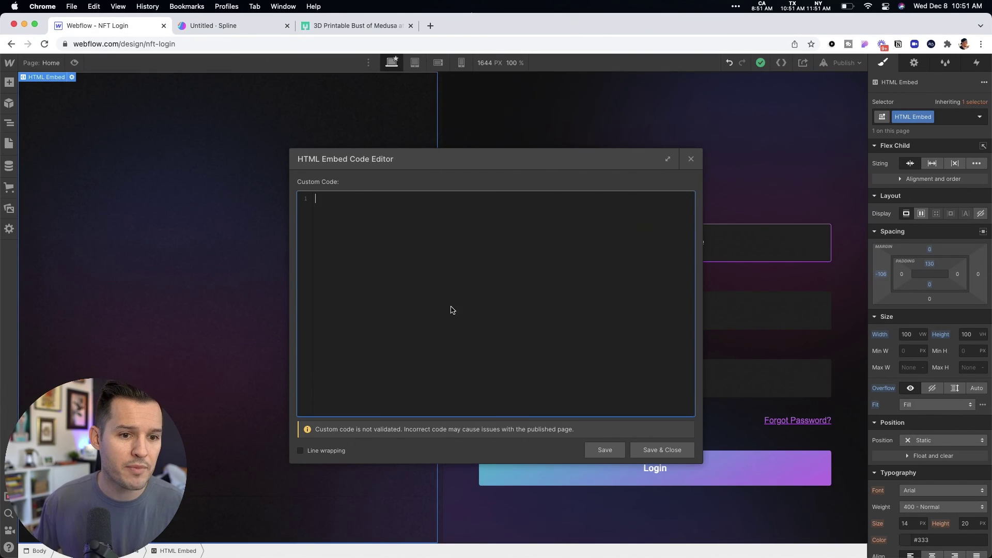
left_click(676, 451)
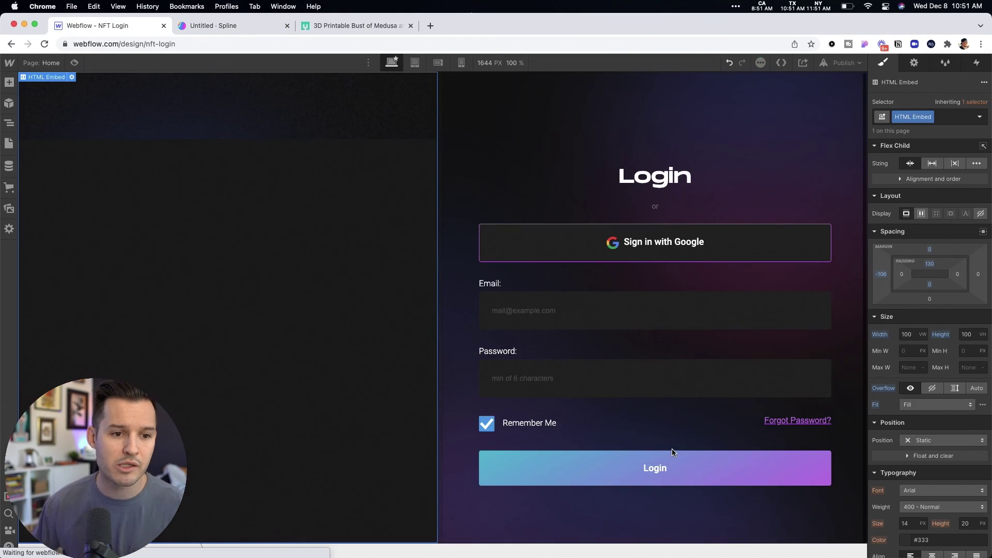
left_click(74, 63)
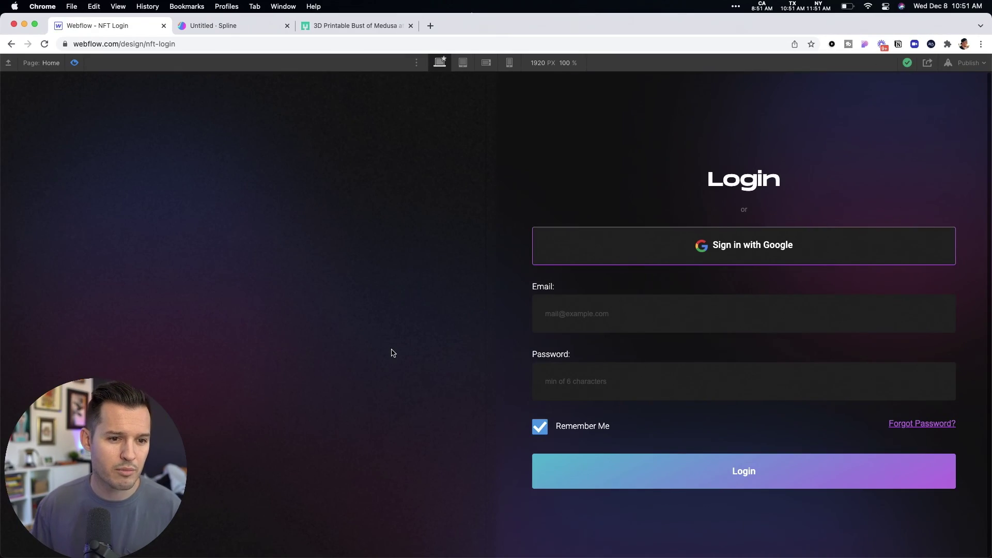